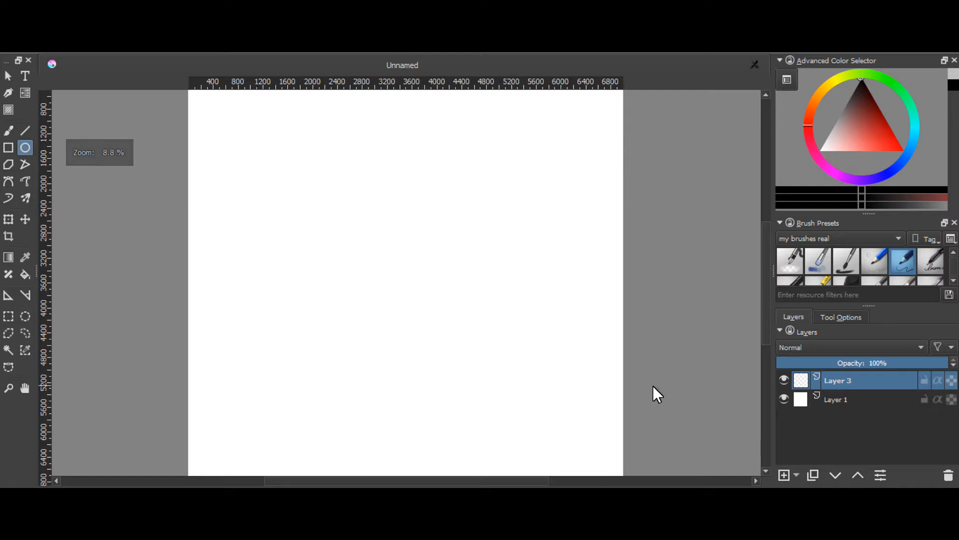
Step: Draw a circle about 2350 units wide in the upper middle of the canvas on Layer 3
left_click_drag(311, 106, 450, 252)
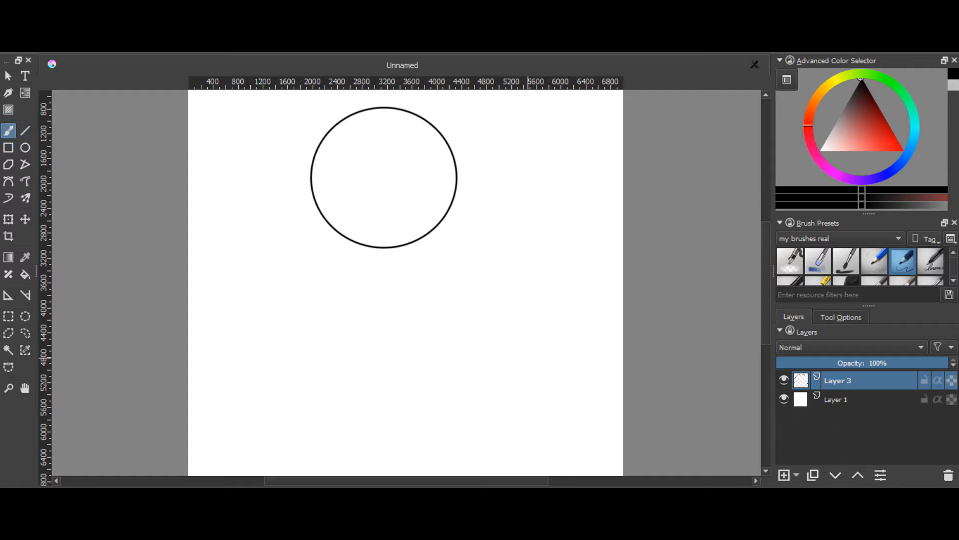
Step: Place horizontal guides along the circle's top edge, along its bottom edge and through its centre
key("ctrl+minus")
key("ctrl+minus")
key("ctrl+plus")
key("ctrl+plus")
key("ctrl+plus")
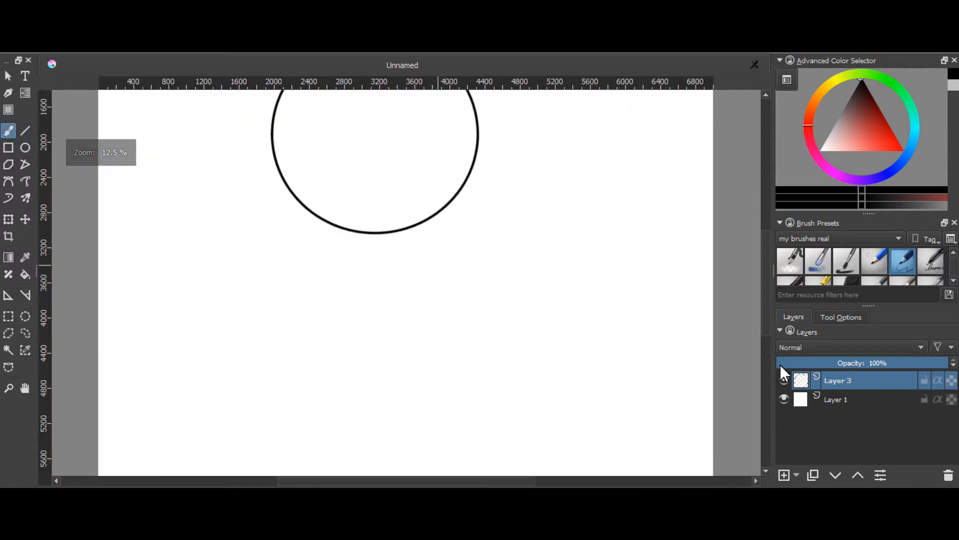
scroll(765, 275, "up", 3)
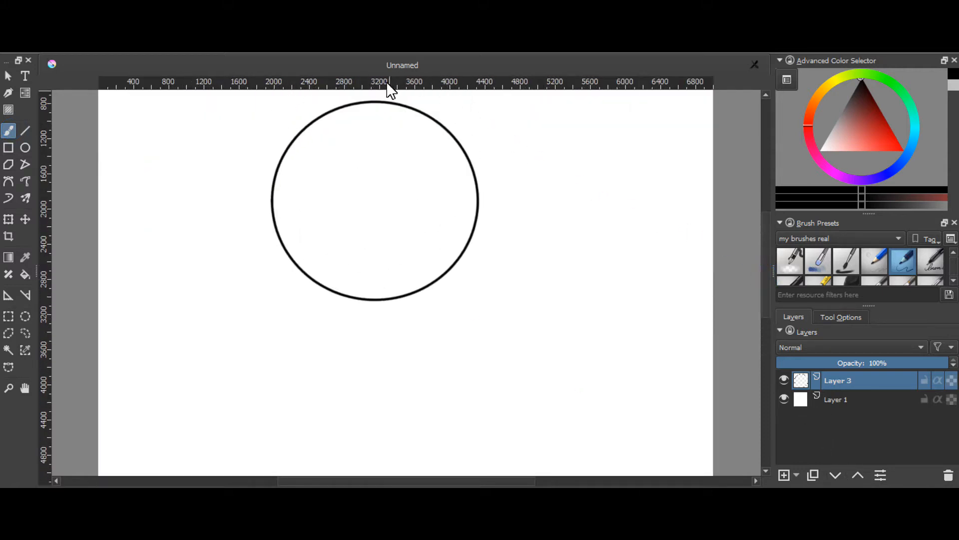
left_click_drag(382, 89, 391, 302)
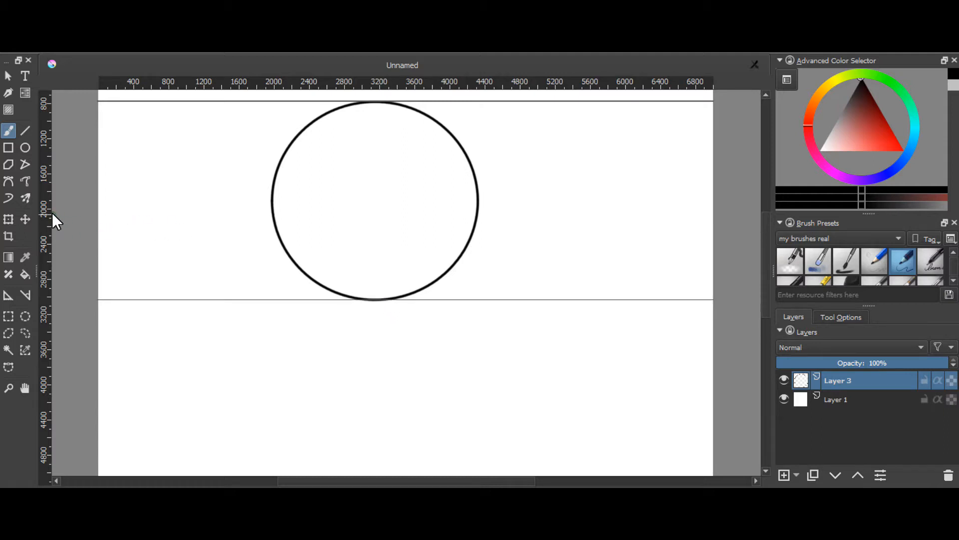
left_click_drag(360, 85, 380, 203)
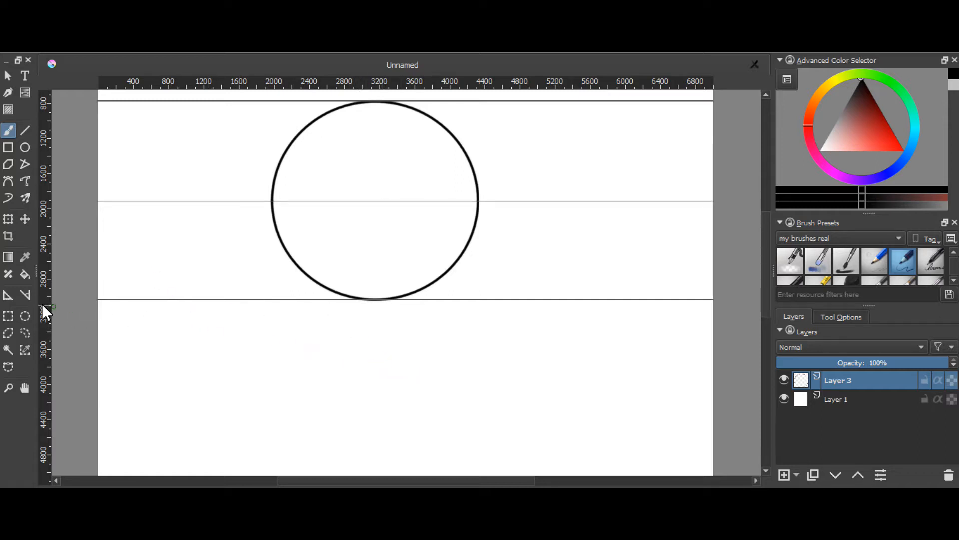
Step: Place a vertical guide through the centre of the circle
left_click_drag(61, 317, 374, 334)
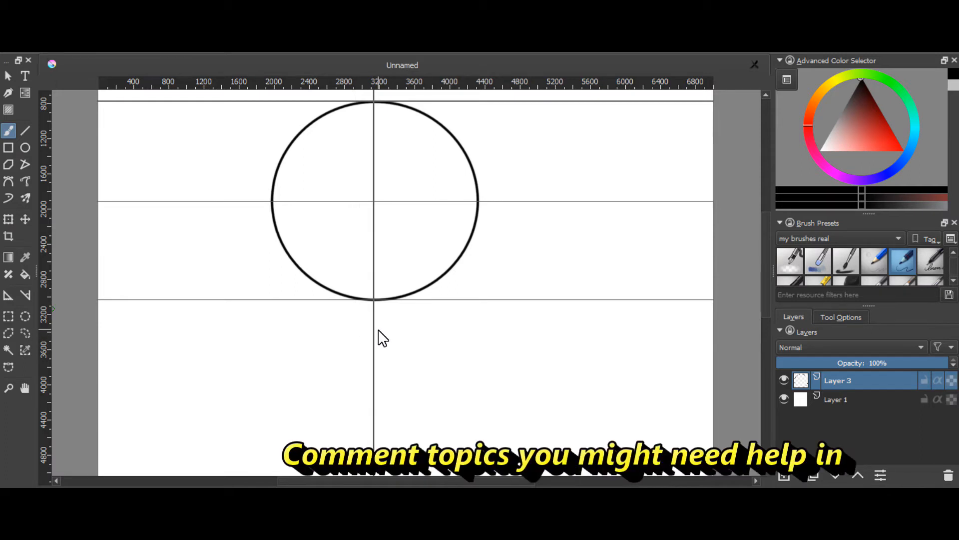
left_click_drag(375, 341, 747, 340)
mouse_move(374, 346)
left_mouse_down()
mouse_move(383, 355)
mouse_move(376, 360)
left_mouse_up()
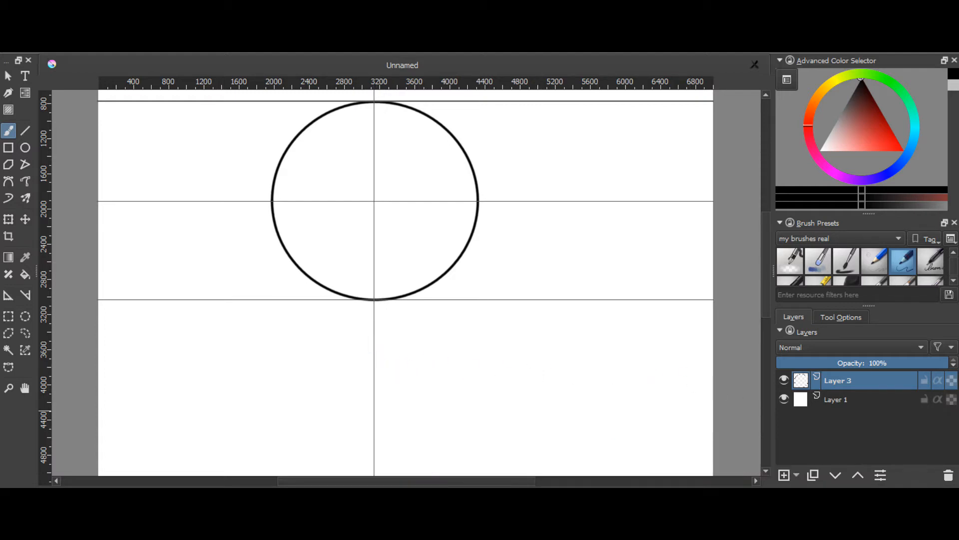
Step: Add two horizontal guides inside the circle, below the centre at about 2400 and above it at about 1450 on the ruler
key("plus")
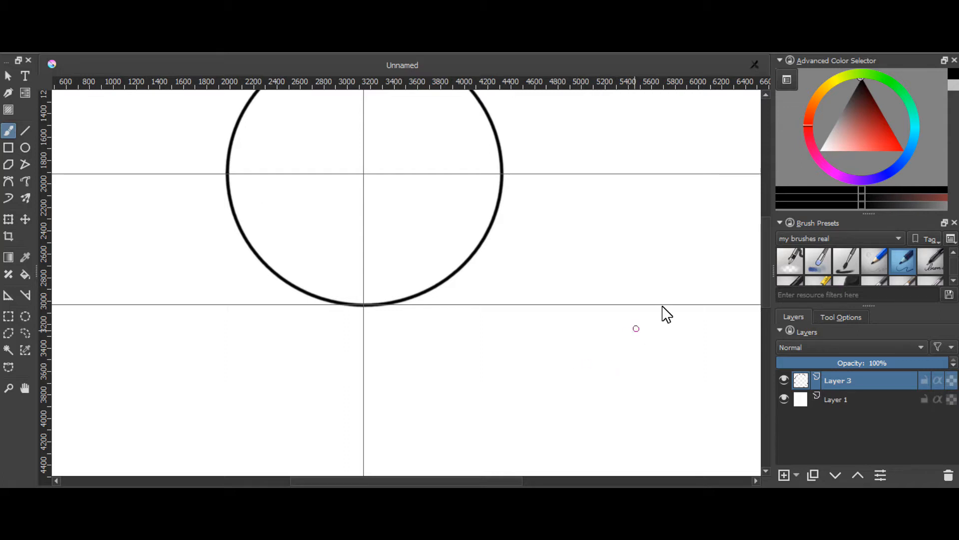
scroll(766, 279, "up", 3)
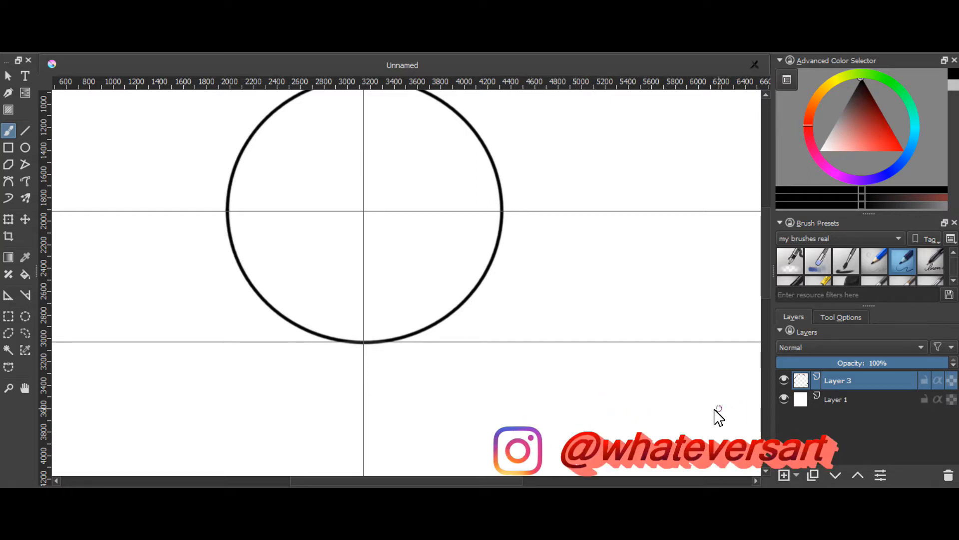
scroll(766, 280, "up", 2)
scroll(767, 274, "up", 2)
scroll(767, 274, "down", 1)
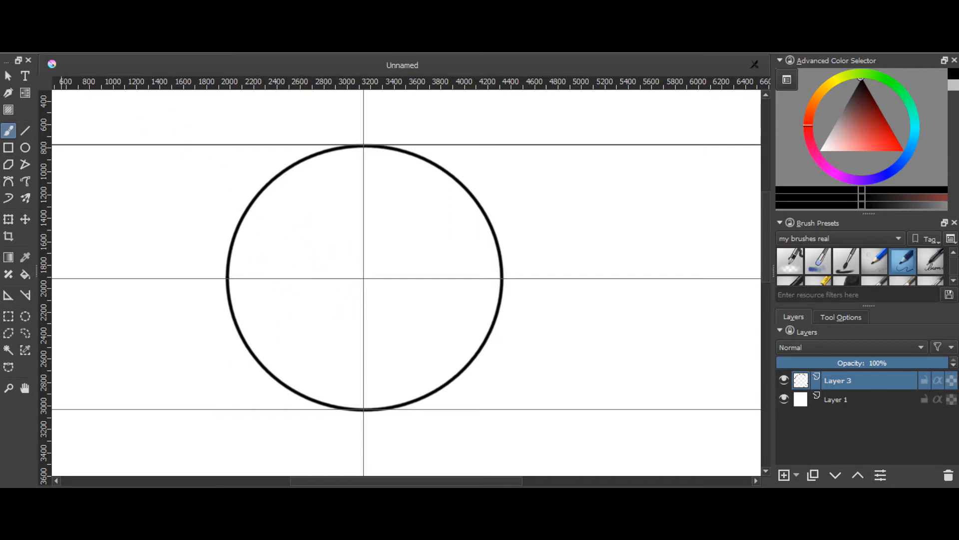
left_click(62, 40)
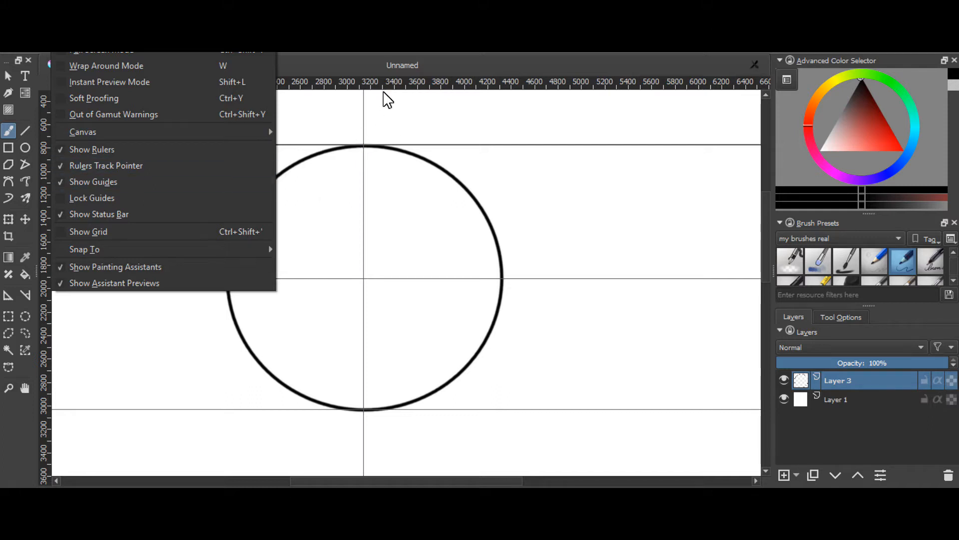
left_click(386, 72)
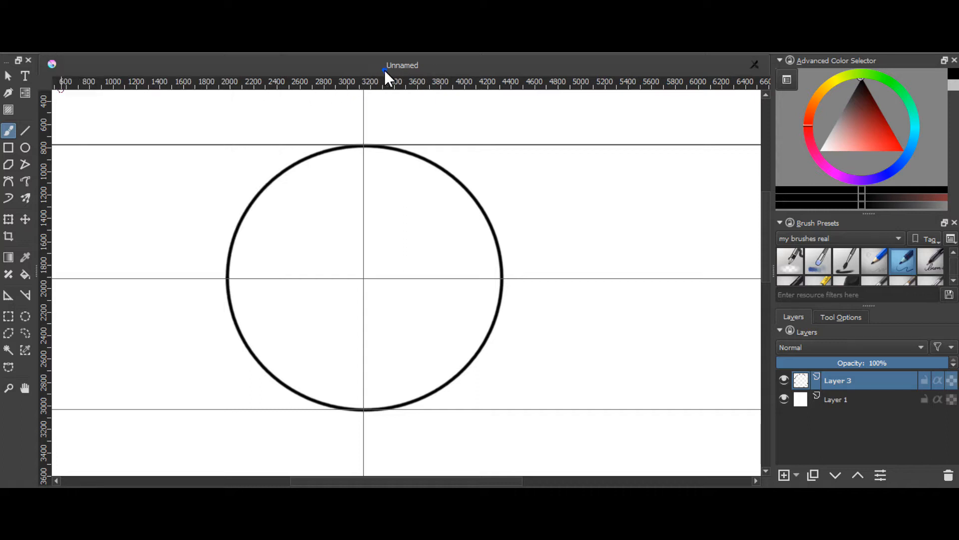
mouse_move(380, 80)
left_mouse_down()
mouse_move(390, 122)
mouse_move(375, 316)
mouse_move(379, 338)
mouse_move(381, 288)
mouse_move(394, 403)
mouse_move(394, 326)
mouse_move(395, 339)
left_mouse_up()
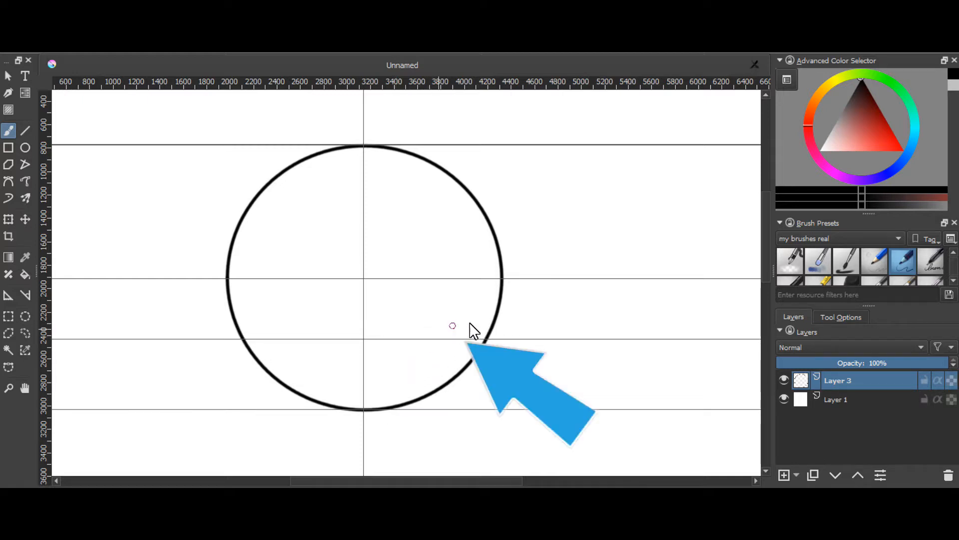
left_click_drag(764, 267, 766, 280)
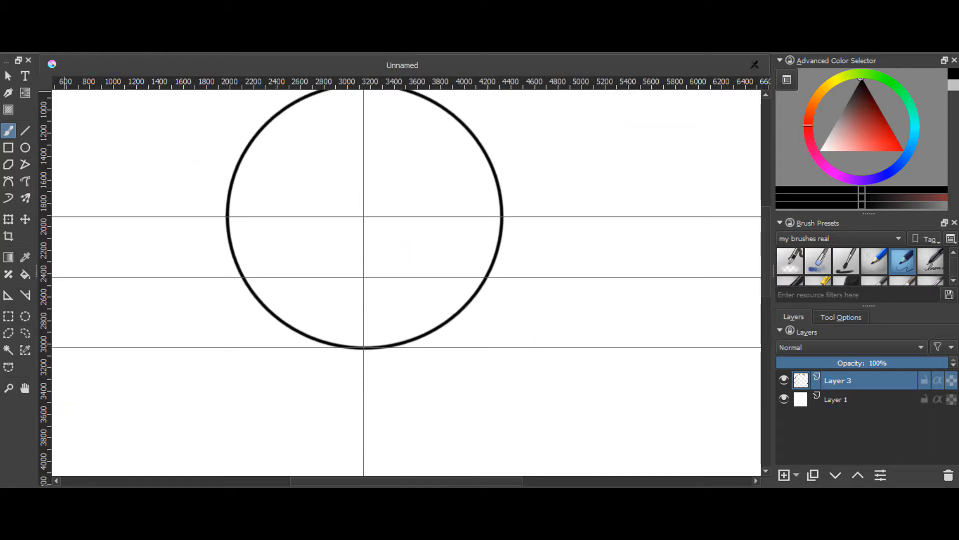
left_click_drag(277, 86, 316, 163)
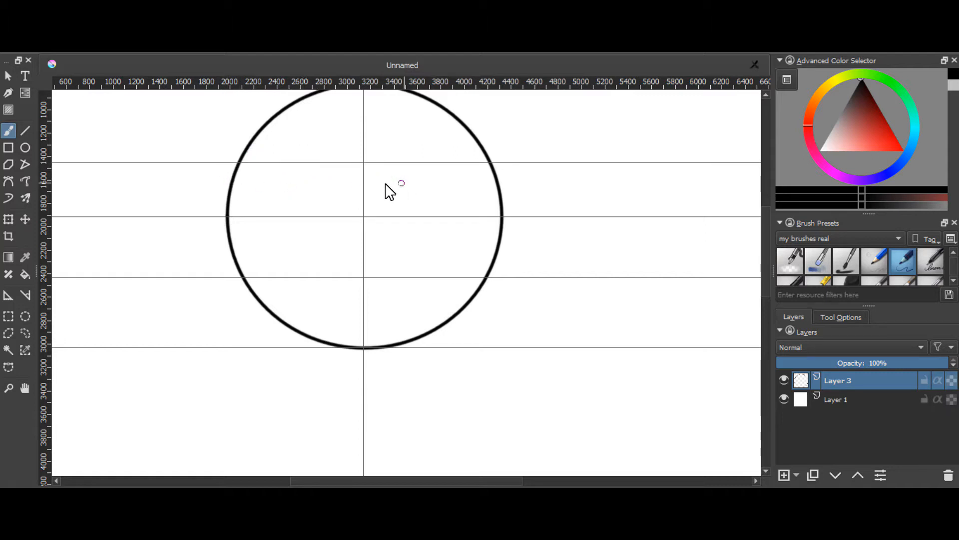
Step: Lock the guides so they stay in place while drawing
left_click(62, 18)
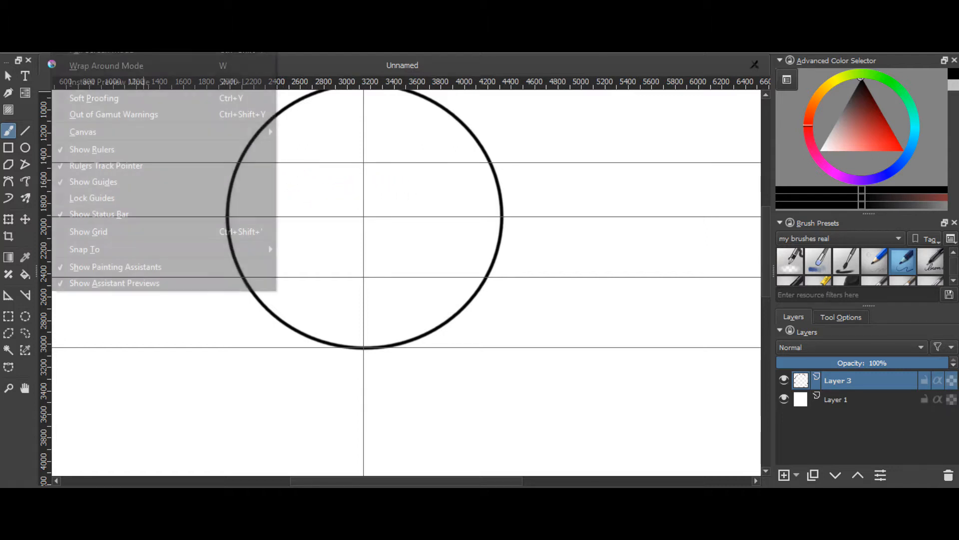
left_click(62, 198)
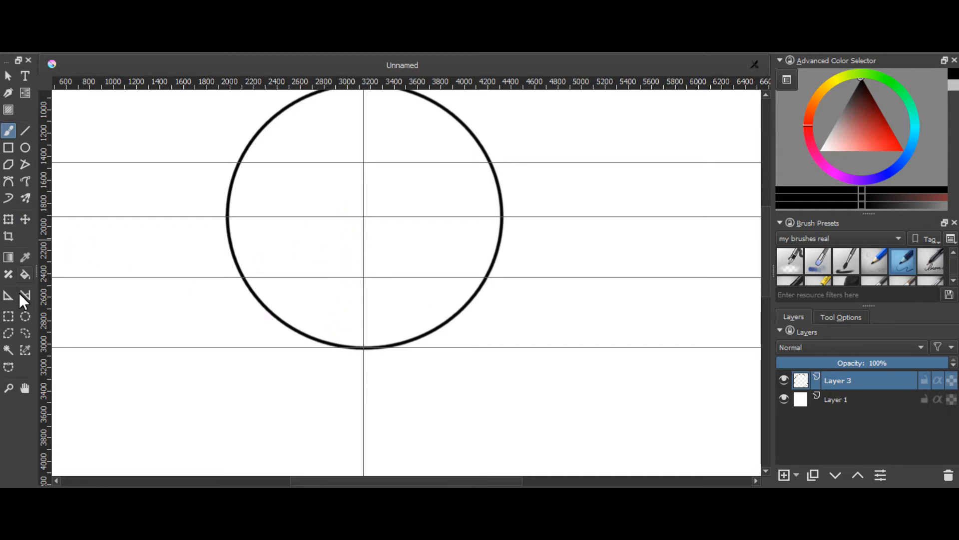
left_click(64, 20)
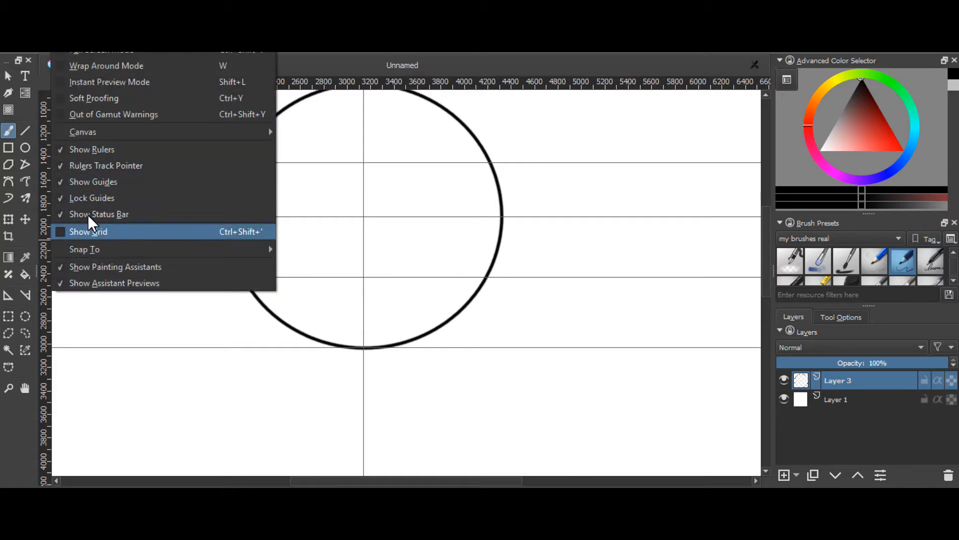
left_click(391, 64)
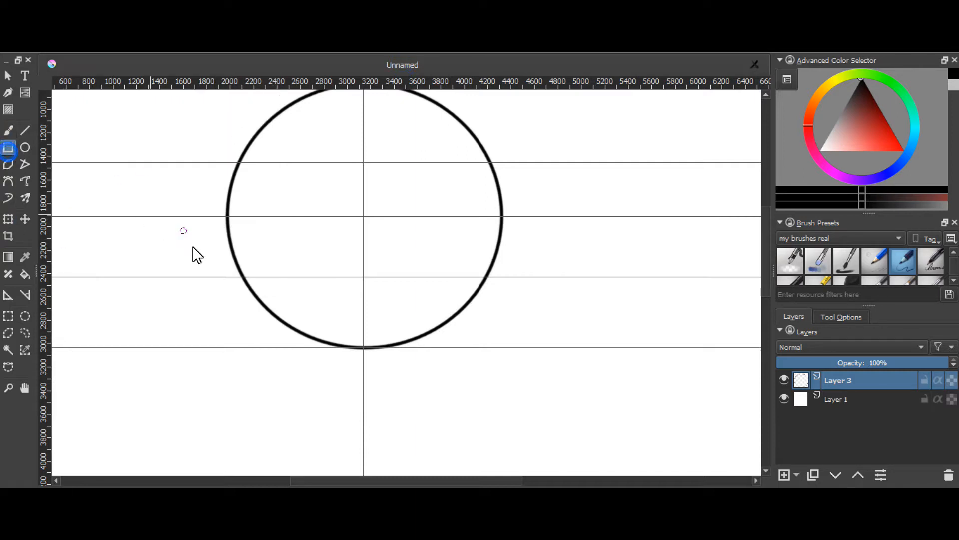
Step: Add a new layer and draw a rectangle about 1300 wide, spanning from the circle's centre guide to its bottom guide
left_click(138, 218)
key("ctrl+z")
left_click(782, 476)
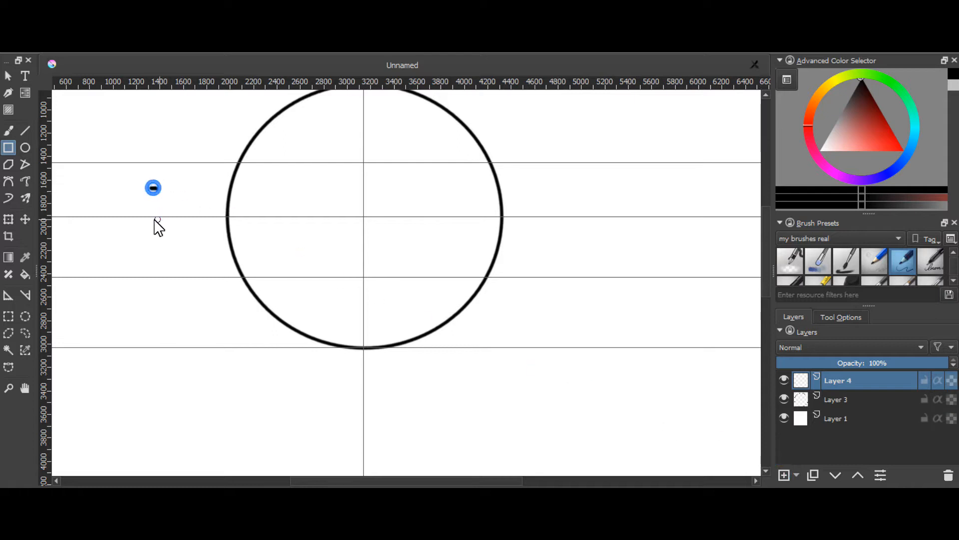
mouse_move(142, 216)
left_mouse_down()
mouse_move(282, 302)
mouse_move(307, 338)
mouse_move(293, 346)
left_mouse_up()
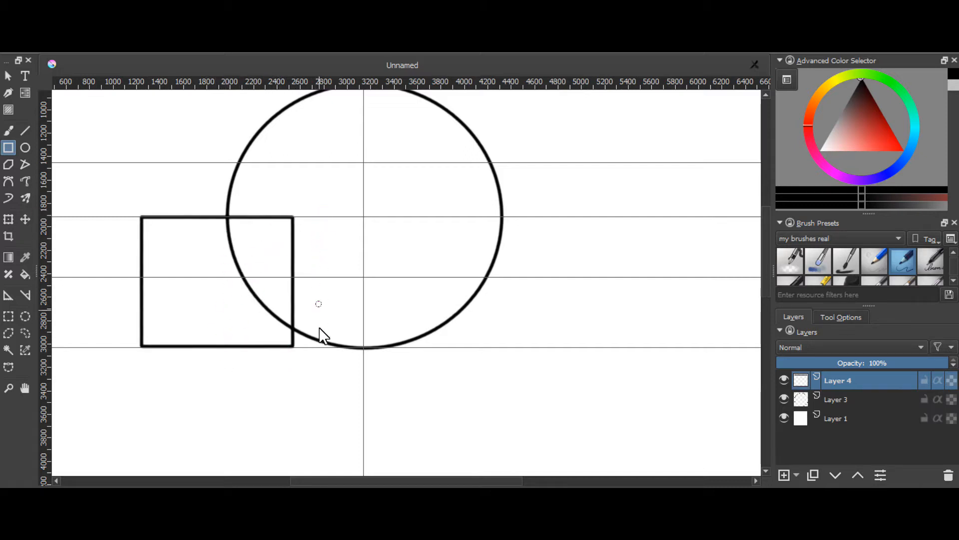
Step: Move the rectangle down until its top edge sits on the guide at the circle's bottom
left_click(25, 219)
left_click_drag(225, 312, 237, 433)
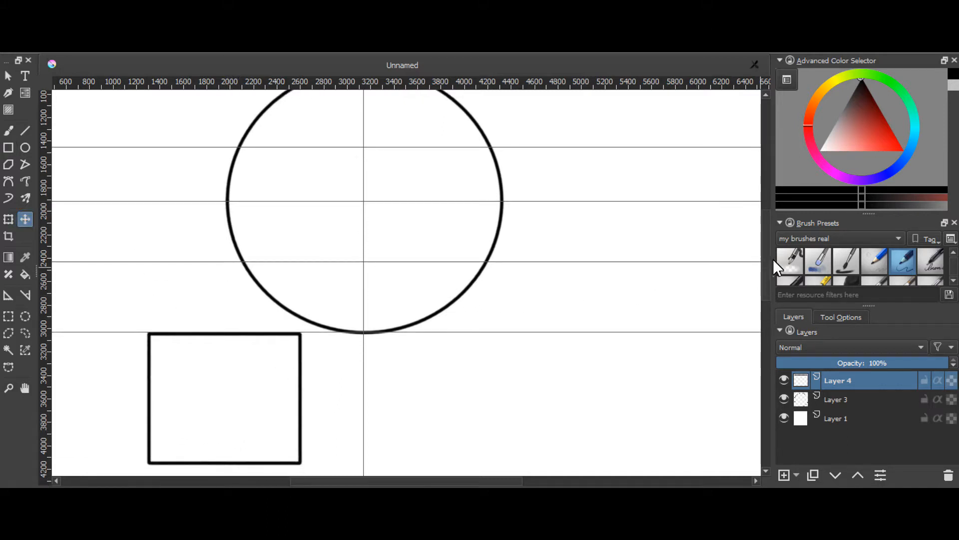
left_click_drag(765, 261, 766, 280)
left_click_drag(268, 101, 266, 99)
Step: Unlock the guides and place a horizontal guide along the rectangle's bottom edge
left_click(62, 22)
left_click(63, 197)
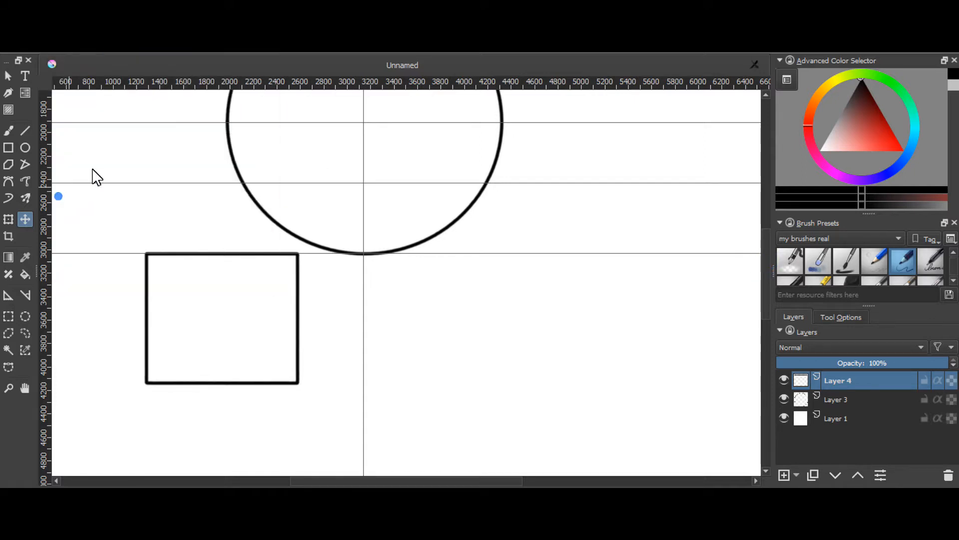
left_click_drag(346, 84, 482, 74)
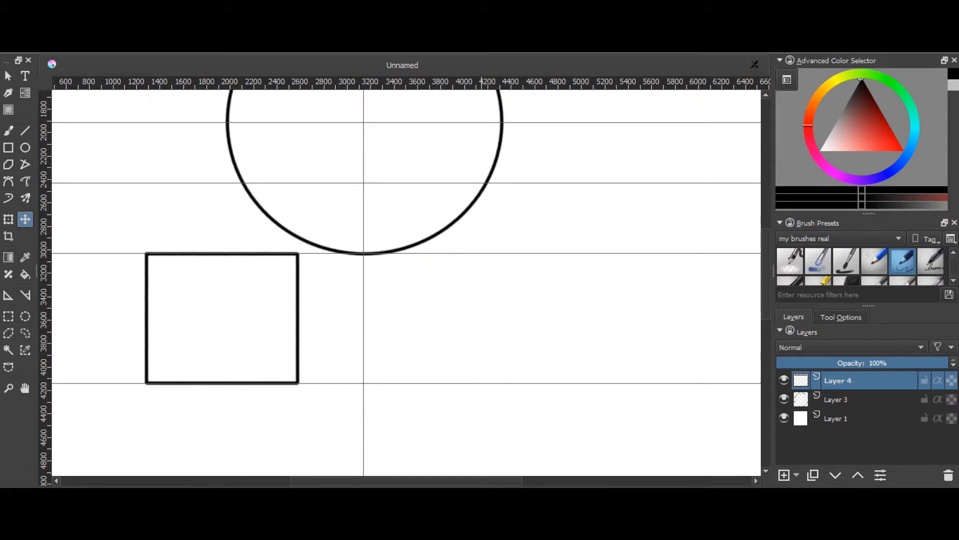
Step: Lock all guides again, including the one along the rectangle's bottom edge
scroll(769, 270, "up", 5)
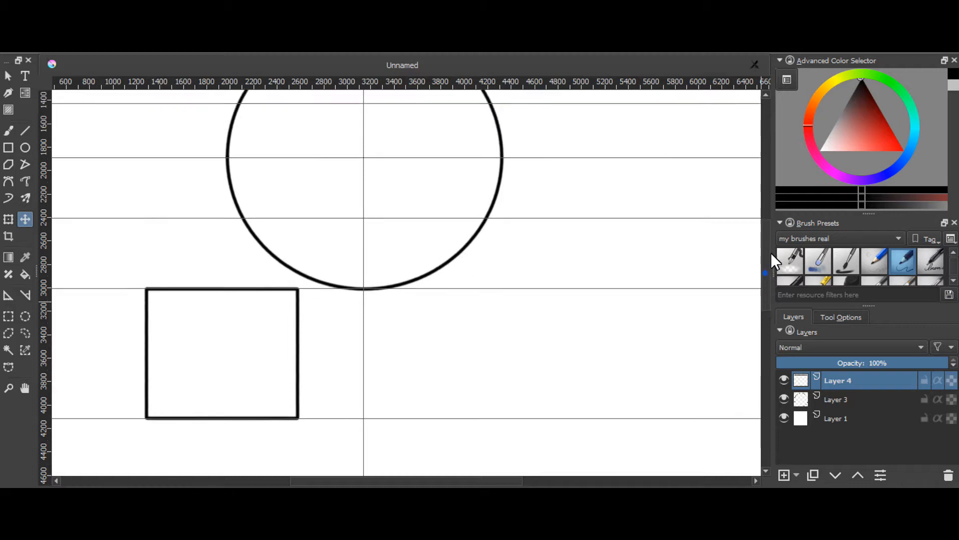
left_click_drag(477, 209, 499, 80)
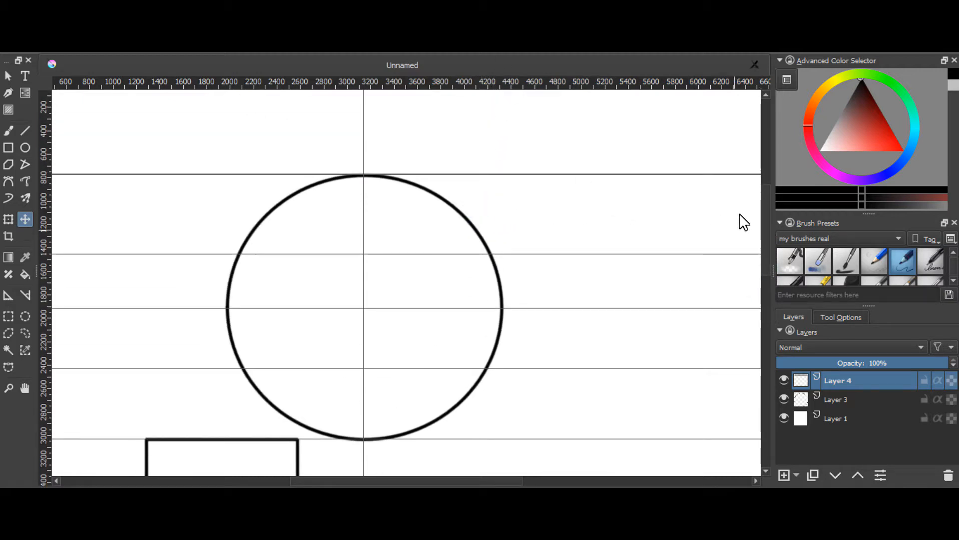
left_click_drag(765, 238, 770, 268)
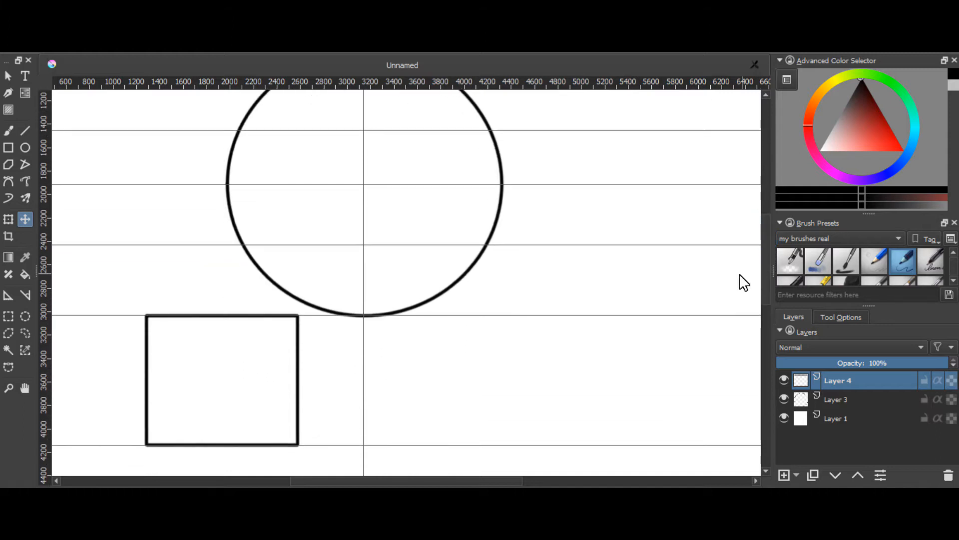
key("alt+v")
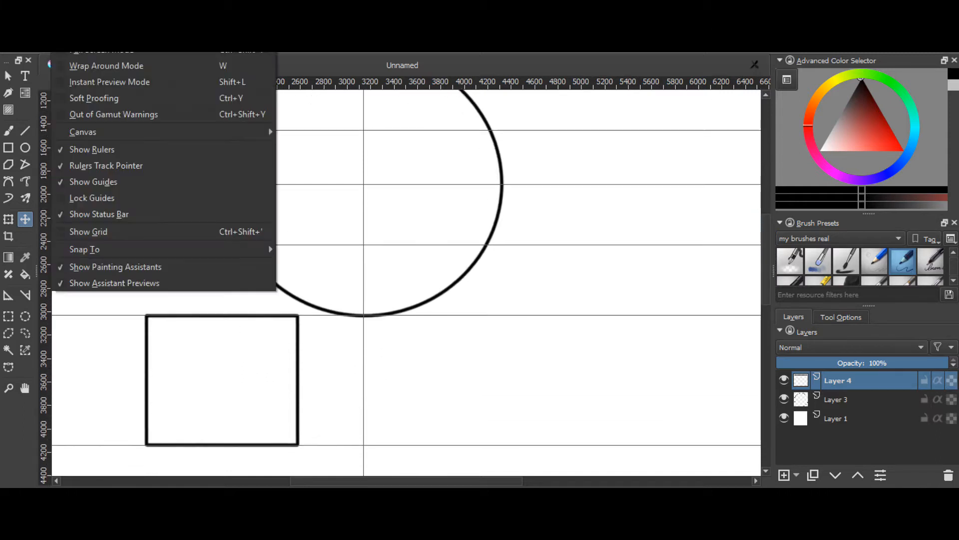
left_click(61, 199)
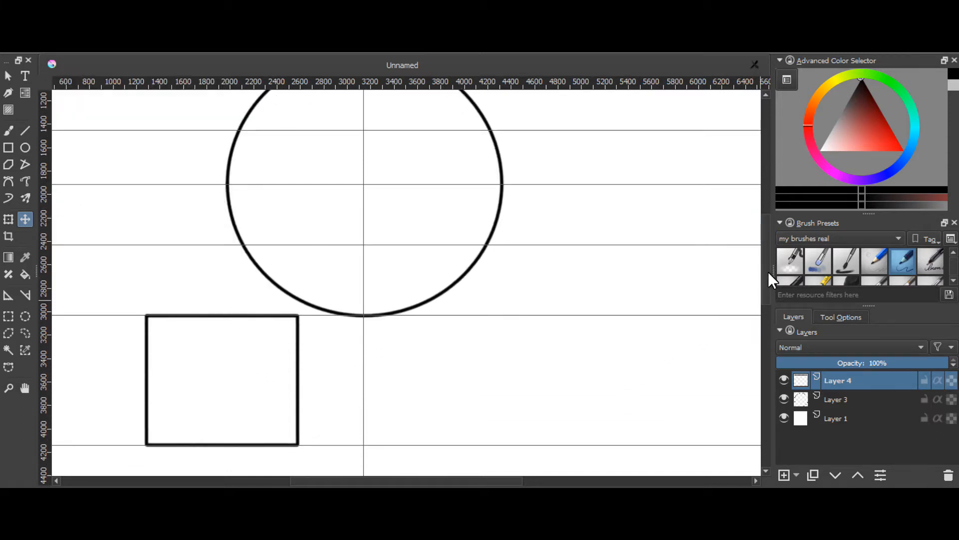
Step: Delete the layer holding the measuring rectangle and add a new empty layer above the circle layer
left_click(948, 475)
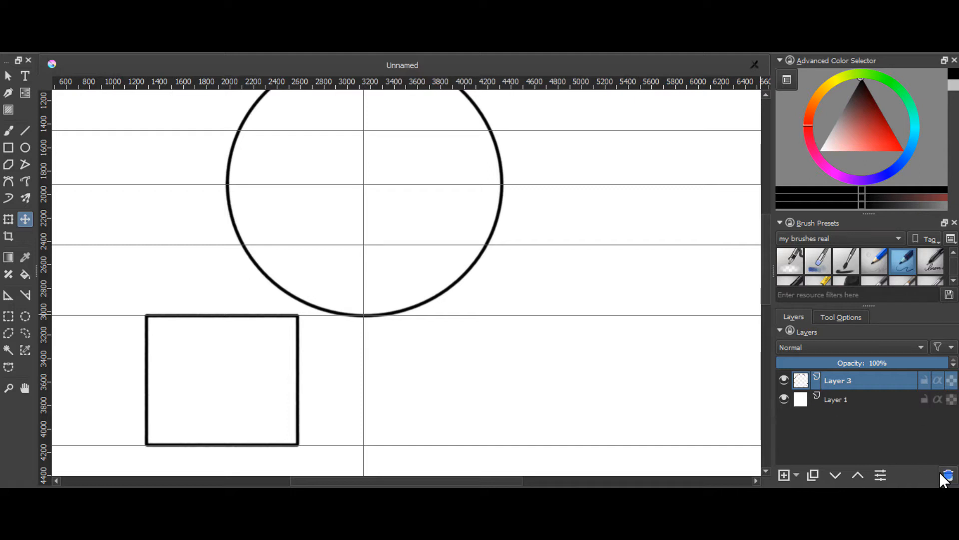
left_click(784, 475)
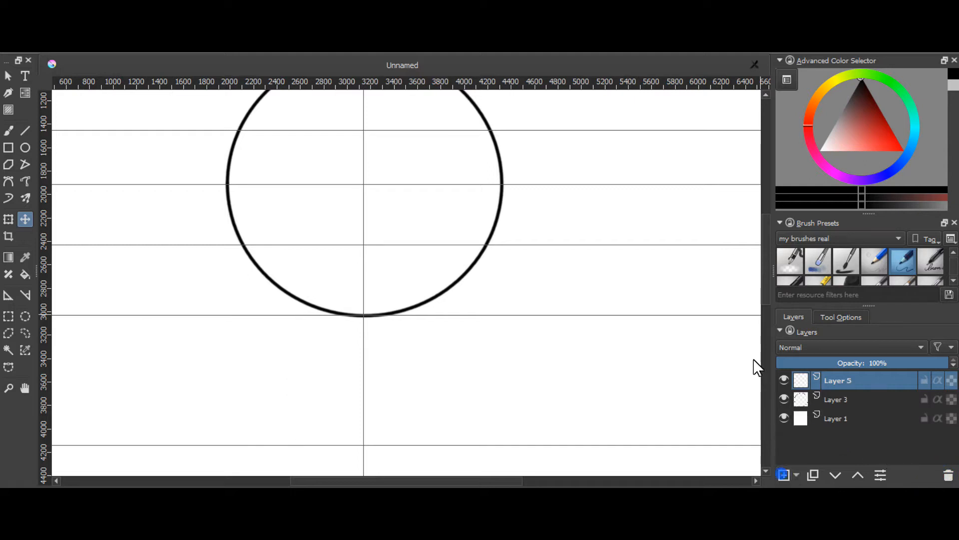
Step: Try to sketch the left jaw line with the Freehand Brush from the circle's lower left side down toward the chin guide
left_click_drag(766, 279, 765, 289)
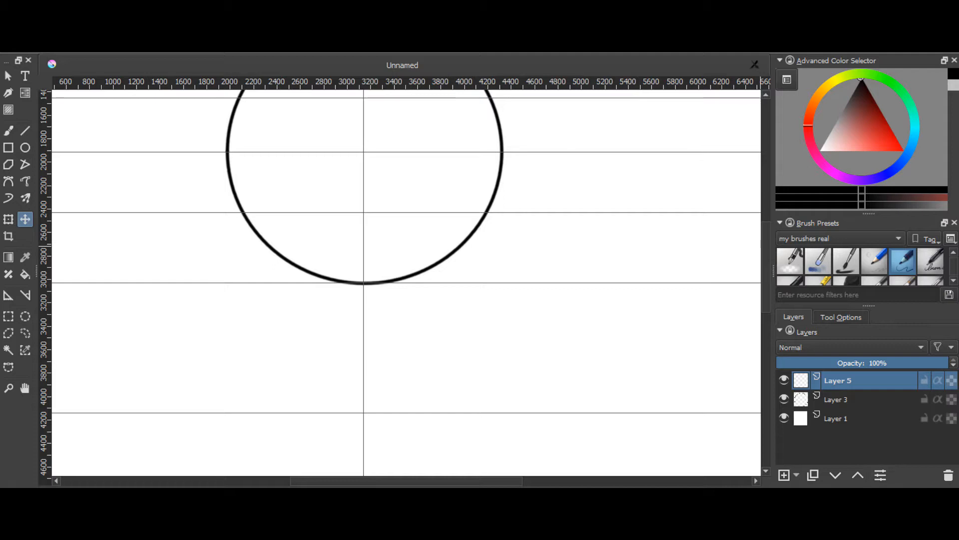
key("plus")
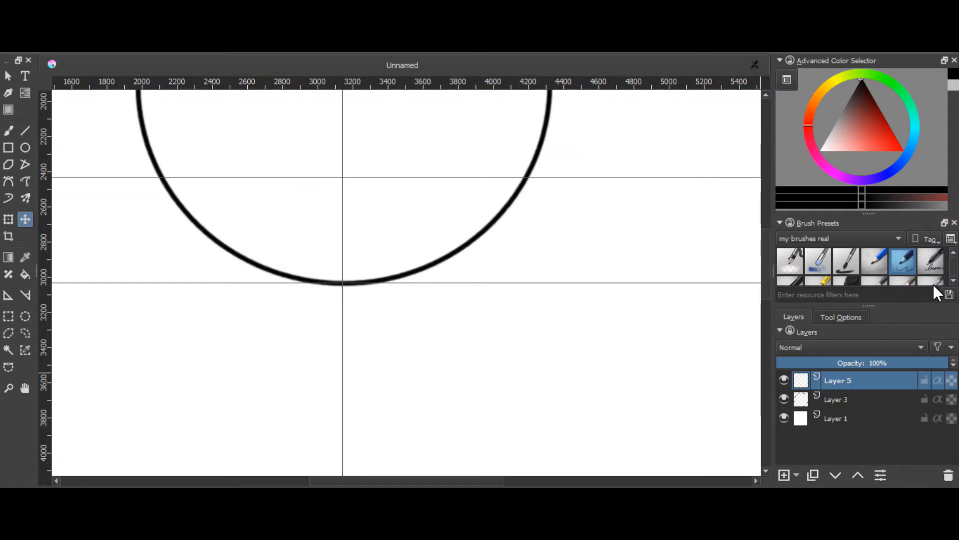
key("minus")
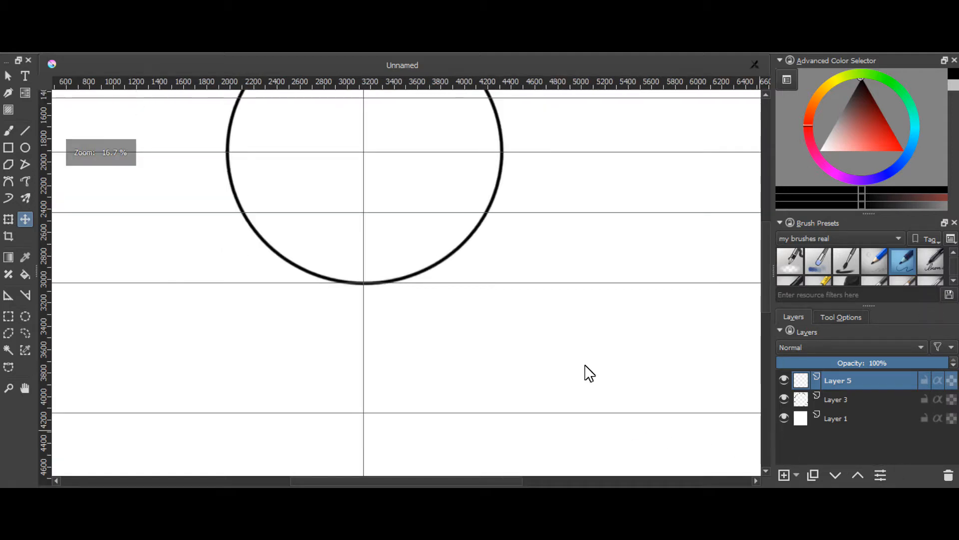
left_click(8, 131)
left_click_drag(233, 199, 265, 321)
key("ctrl+z")
left_click_drag(232, 207, 264, 302)
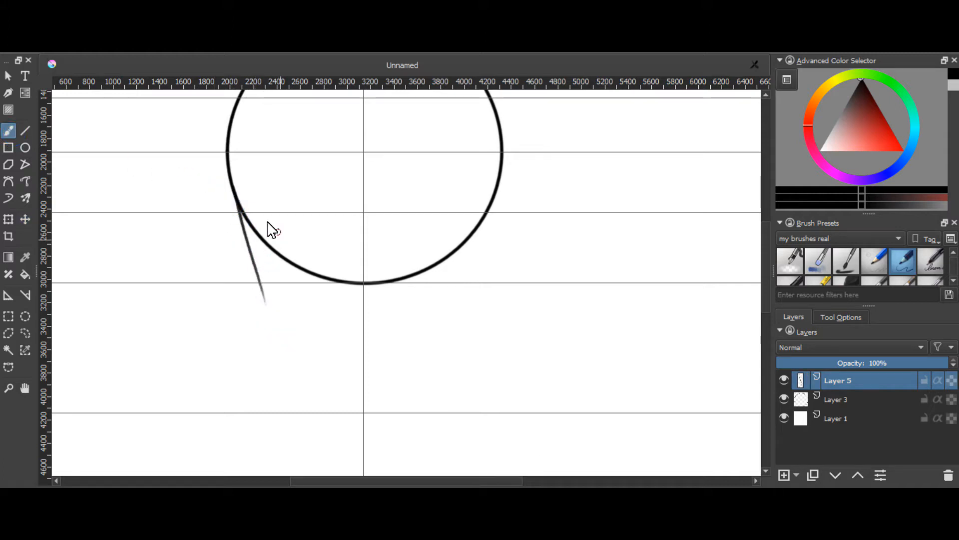
key("ctrl+z")
left_click_drag(232, 193, 291, 368)
key("ctrl+z")
left_click_drag(239, 202, 287, 364)
key("ctrl+z")
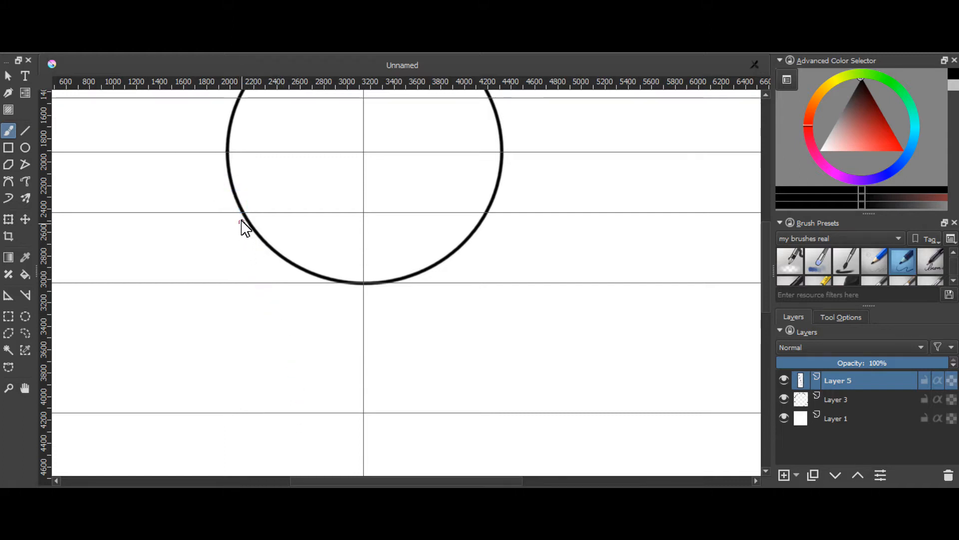
left_click_drag(239, 205, 274, 333)
key("ctrl+z")
left_click_drag(241, 216, 296, 350)
key("ctrl+z")
left_click_drag(236, 199, 290, 343)
key("ctrl+z")
left_click_drag(244, 216, 294, 369)
key("ctrl+z")
mouse_move(241, 217)
left_mouse_down()
mouse_move(292, 355)
mouse_move(357, 402)
left_mouse_up()
key("ctrl+z")
left_click_drag(291, 352, 374, 405)
key("ctrl+z")
left_click_drag(289, 347, 336, 387)
key("ctrl+z")
key("ctrl+z")
mouse_move(246, 219)
left_mouse_down()
mouse_move(349, 411)
mouse_move(310, 357)
mouse_move(342, 381)
left_mouse_up()
key("ctrl+z")
left_click_drag(310, 353, 353, 385)
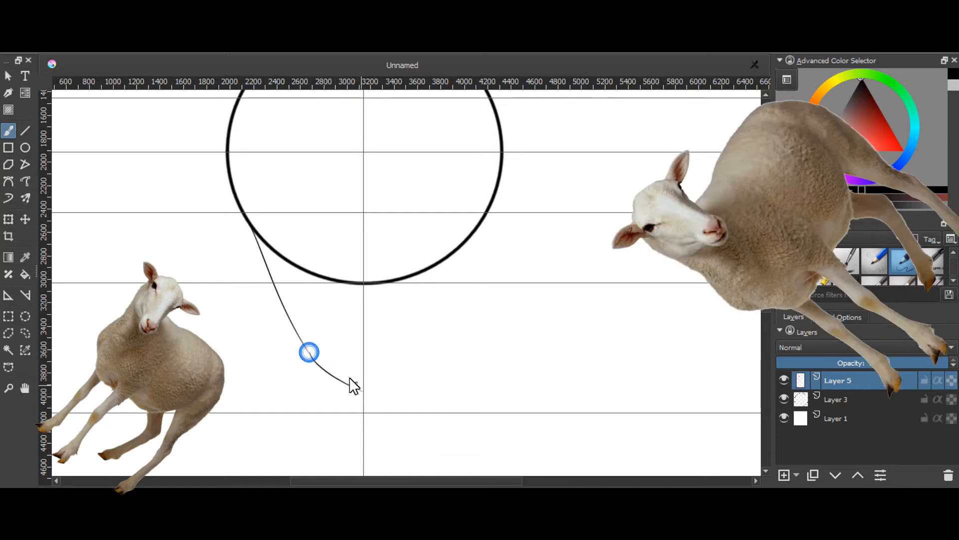
key("ctrl+z")
key("ctrl+z")
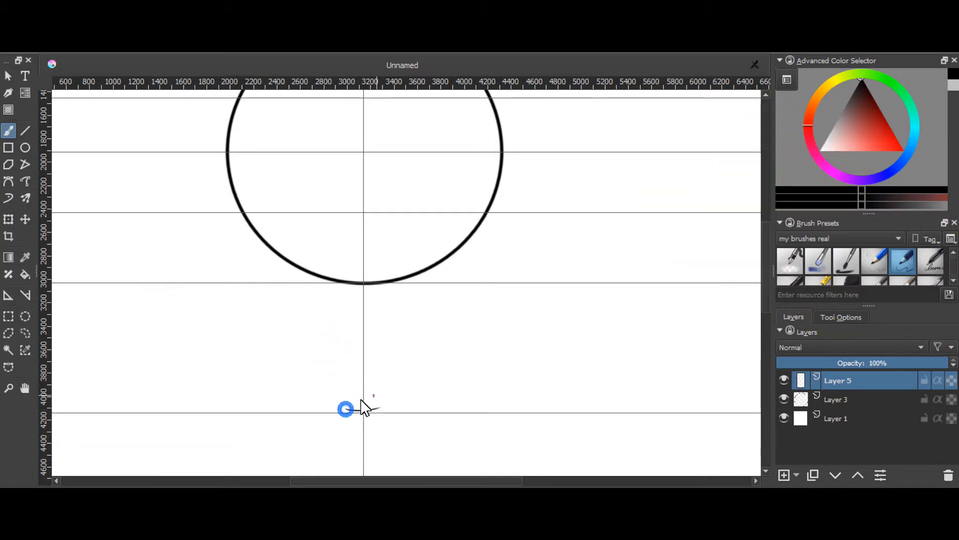
Step: Sketch a short curved chin stroke on the bottom horizontal guide, centred on the vertical guide
mouse_move(340, 410)
left_mouse_down()
mouse_move(385, 407)
mouse_move(377, 407)
left_mouse_up()
key("ctrl+z")
key("ctrl+z")
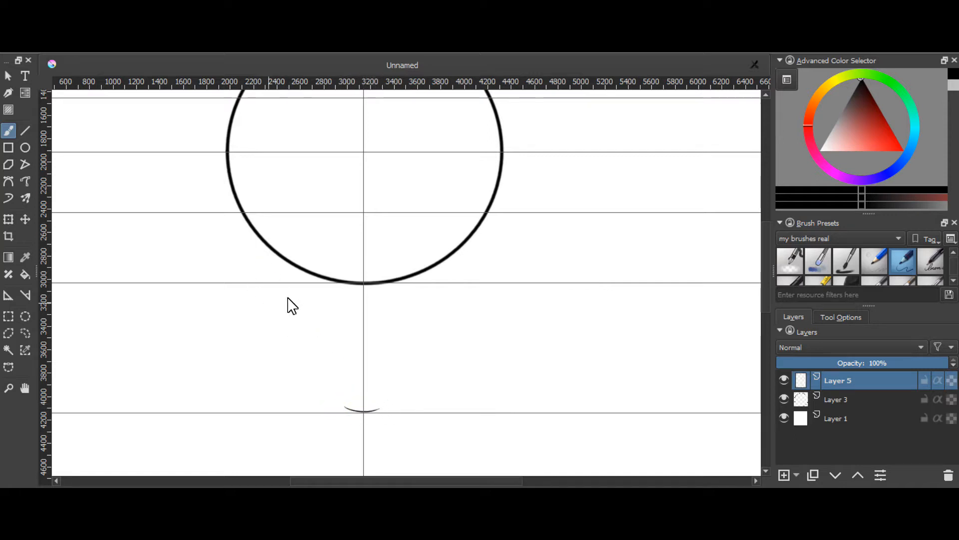
Step: Sketch the left jaw line in two strokes, from where the circle meets the guide below its centre down to the chin
left_click_drag(238, 214, 295, 345)
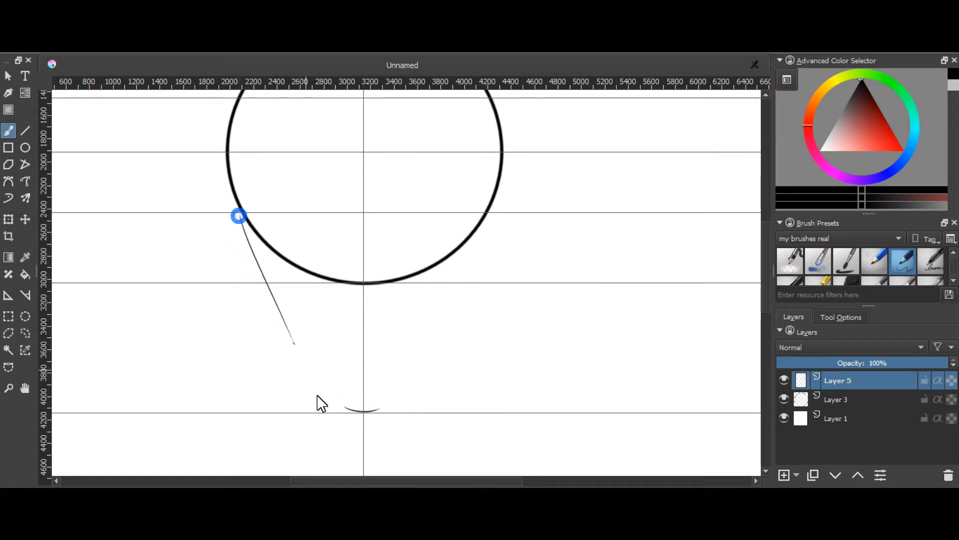
key("ctrl+z")
left_click_drag(240, 213, 289, 340)
key("ctrl+z")
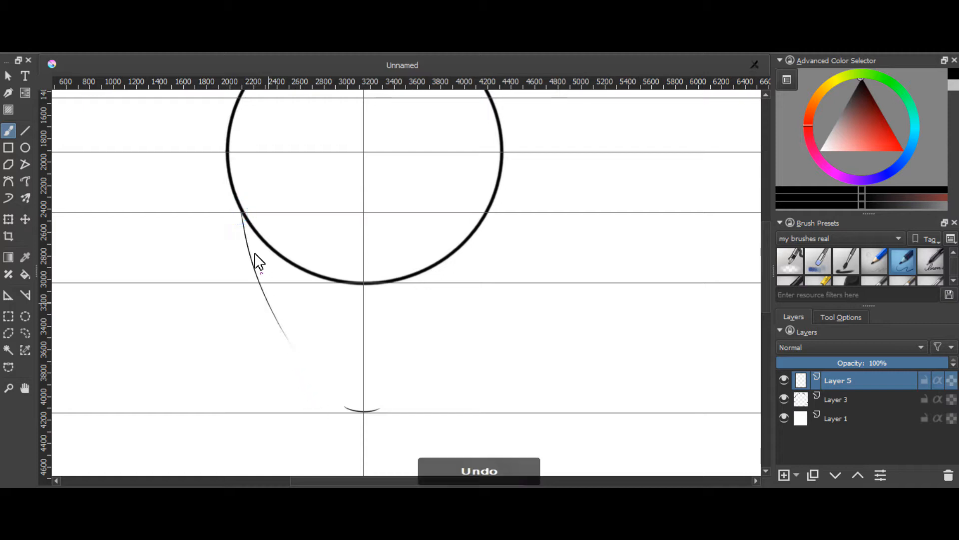
mouse_move(240, 212)
left_mouse_down()
mouse_move(290, 337)
mouse_move(341, 396)
left_mouse_up()
key("ctrl+z")
left_click_drag(288, 334, 343, 401)
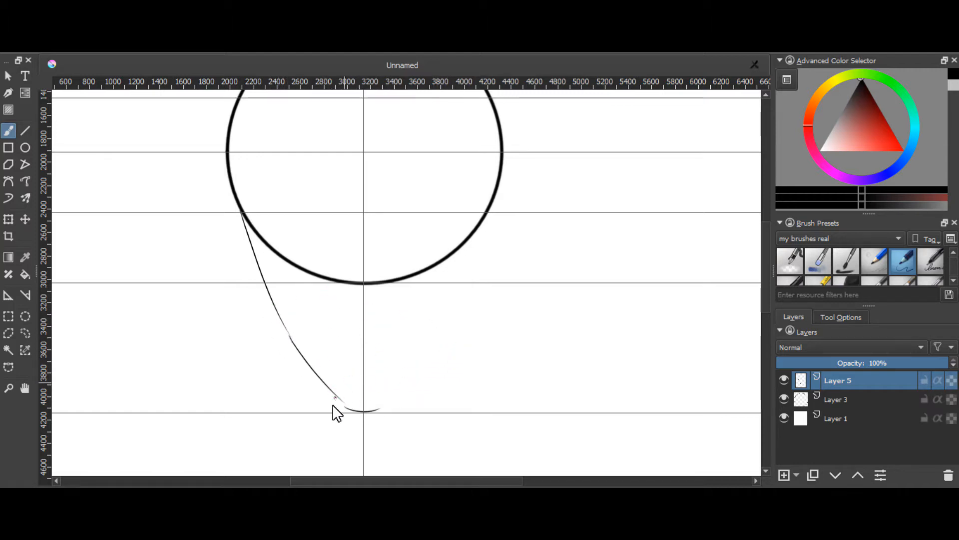
Step: Join the left jaw line to the chin stroke and erase the overshoot below the bottom guide
left_click_drag(327, 387, 363, 419)
key("ctrl+z")
mouse_move(328, 391)
left_mouse_down()
mouse_move(365, 421)
mouse_move(332, 388)
mouse_move(350, 408)
left_mouse_up()
key("ctrl+z")
left_click(952, 282)
left_click(953, 281)
left_click(929, 265)
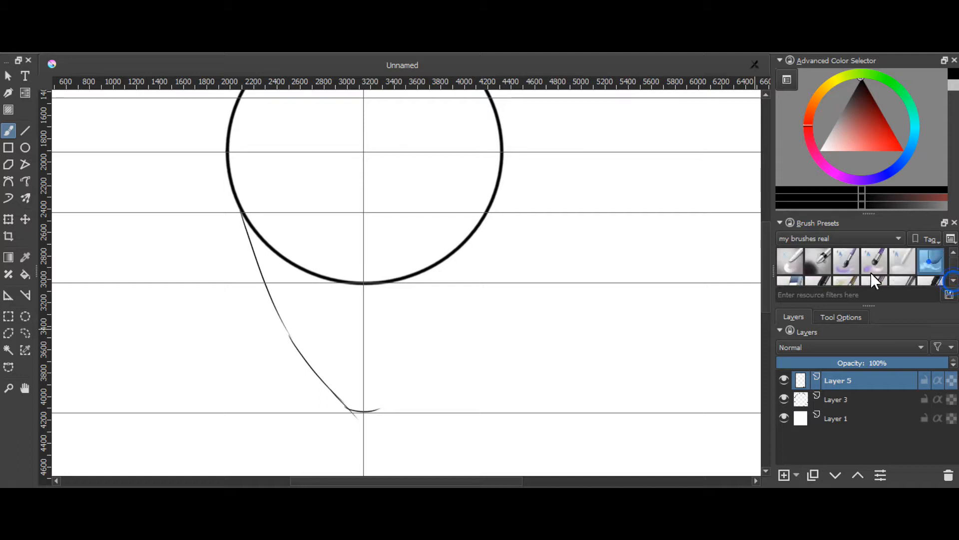
left_click(352, 421)
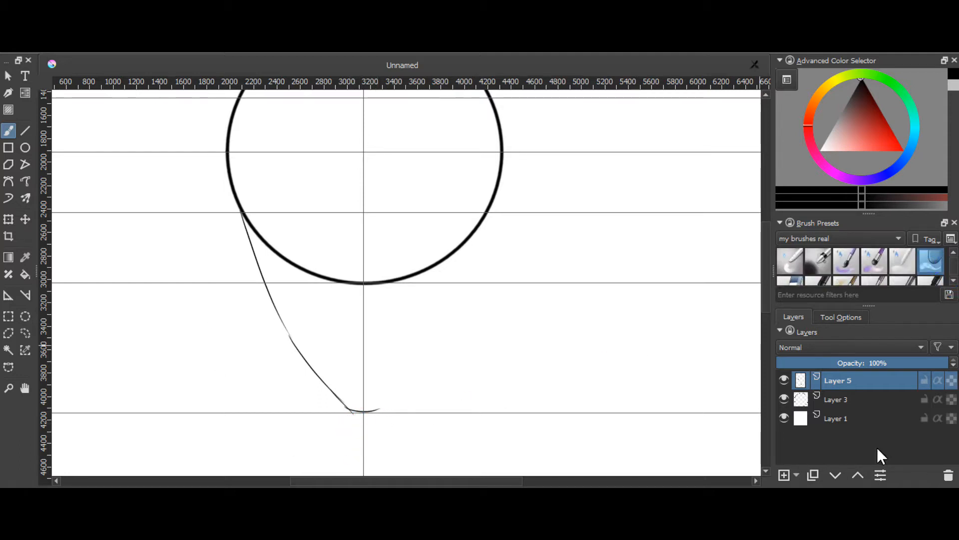
Step: Copy the jaw layer, paste it above the original, and switch back to the line-drawing brush preset
right_click(866, 380)
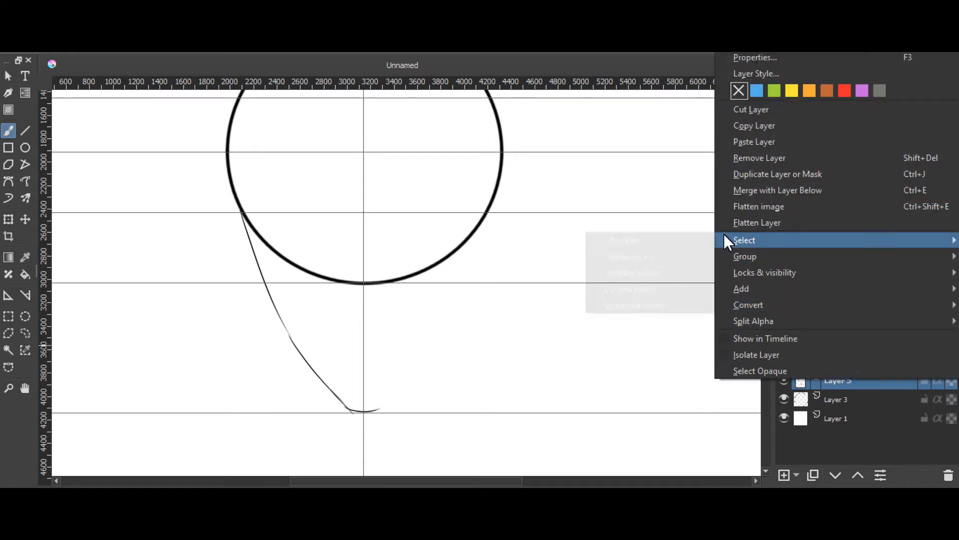
left_click(757, 130)
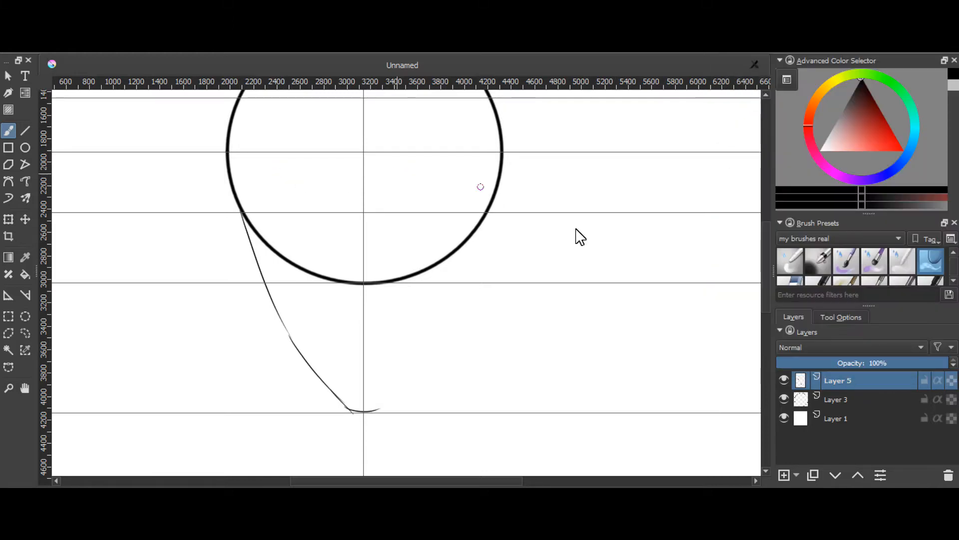
right_click(847, 384)
left_click(783, 146)
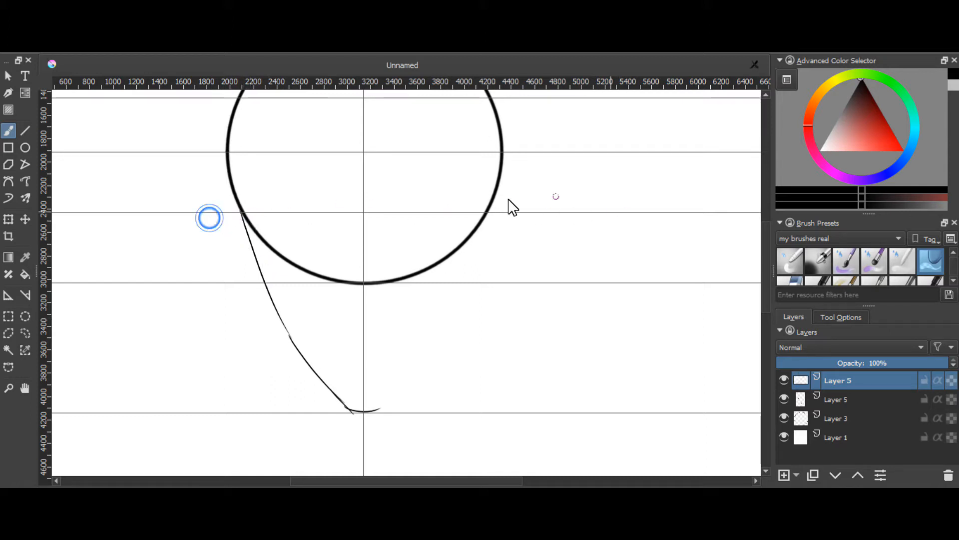
scroll(932, 262, "down", 1)
left_click(910, 260)
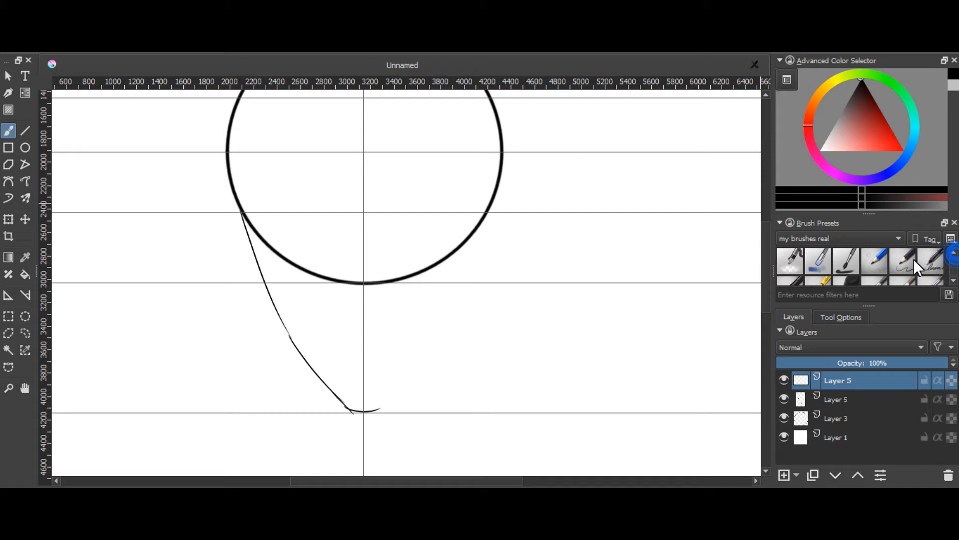
Step: Try to sketch the right jaw line freehand, using horizontal reference strokes to match the left side
left_click_drag(230, 214, 589, 239)
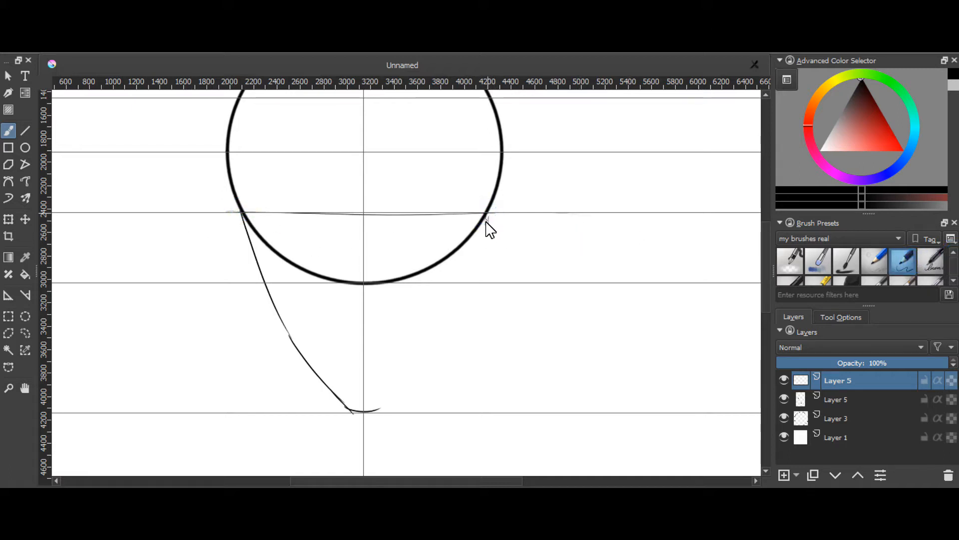
key("ctrl+z")
left_click_drag(491, 213, 432, 380)
key("ctrl+z")
left_click_drag(488, 219, 446, 322)
key("ctrl+z")
left_click_drag(482, 221, 434, 333)
left_click_drag(255, 344, 396, 343)
key("ctrl+z")
mouse_move(274, 334)
left_mouse_down()
mouse_move(419, 338)
mouse_move(380, 410)
left_mouse_up()
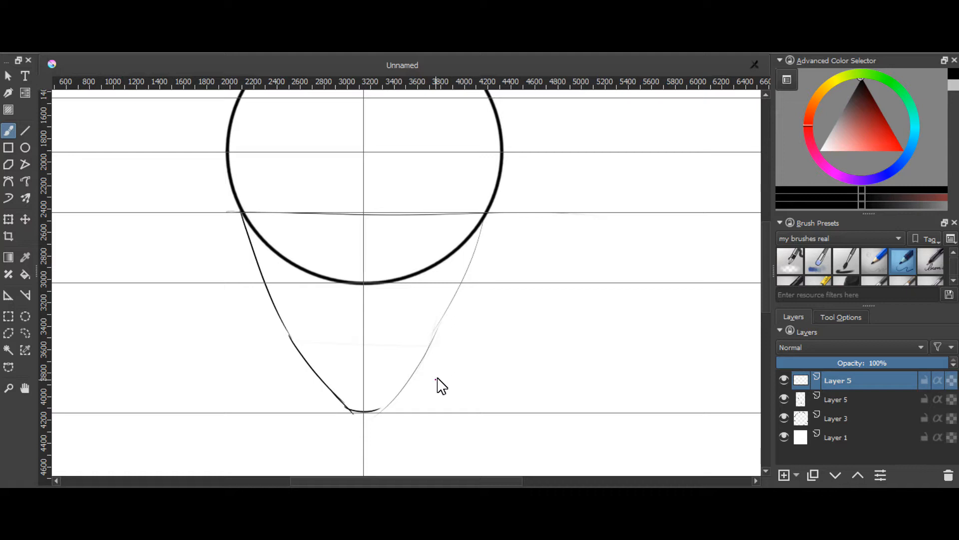
key("ctrl+z")
key("ctrl+z")
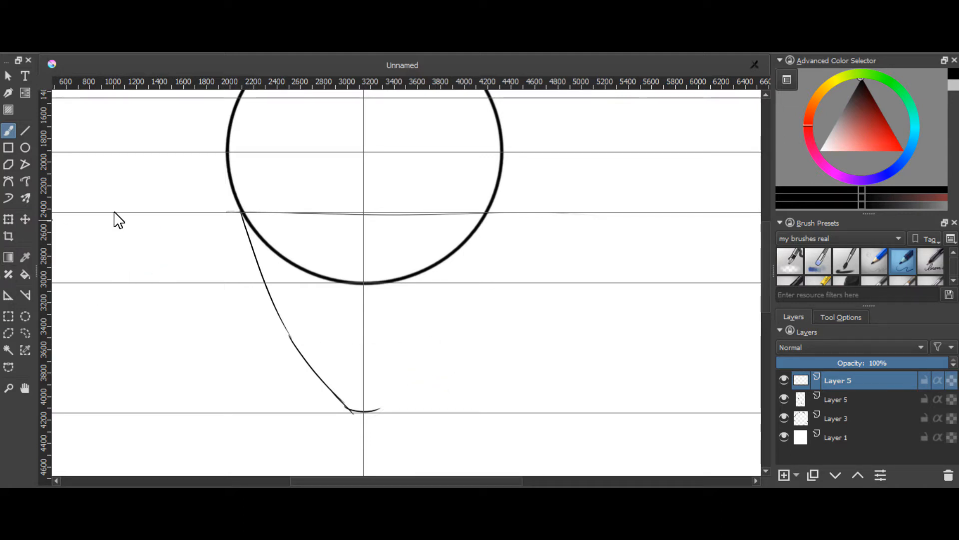
key("ctrl+z")
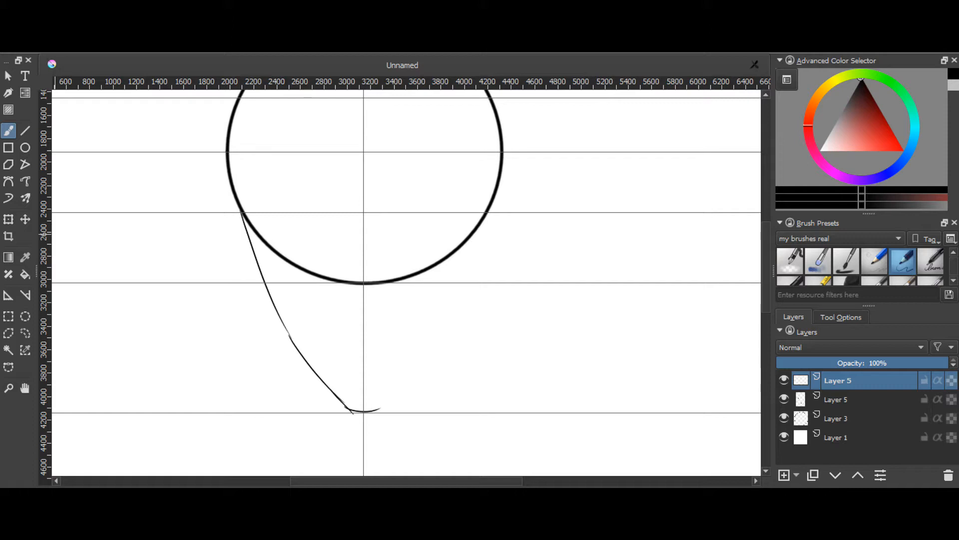
Step: Mirror the copied jaw layer horizontally
left_click(125, 12)
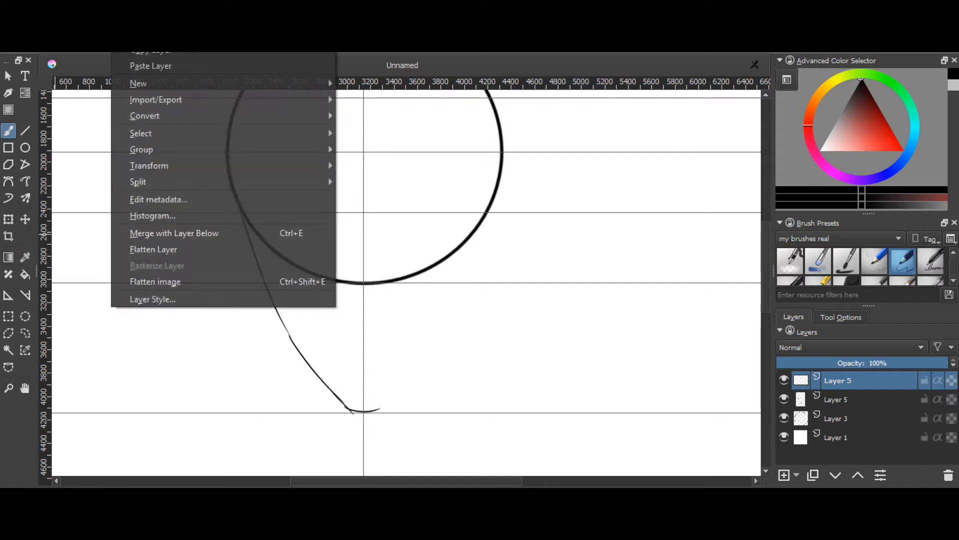
mouse_move(164, 171)
left_click(377, 167)
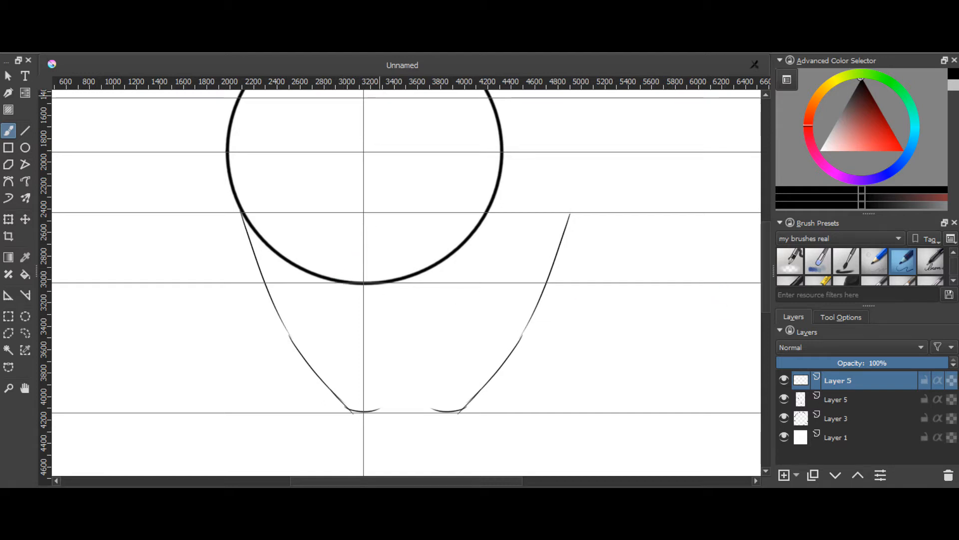
Step: Move the mirrored jaw left until its upper end meets the circle's right side and both chin strokes overlap
left_click(25, 218)
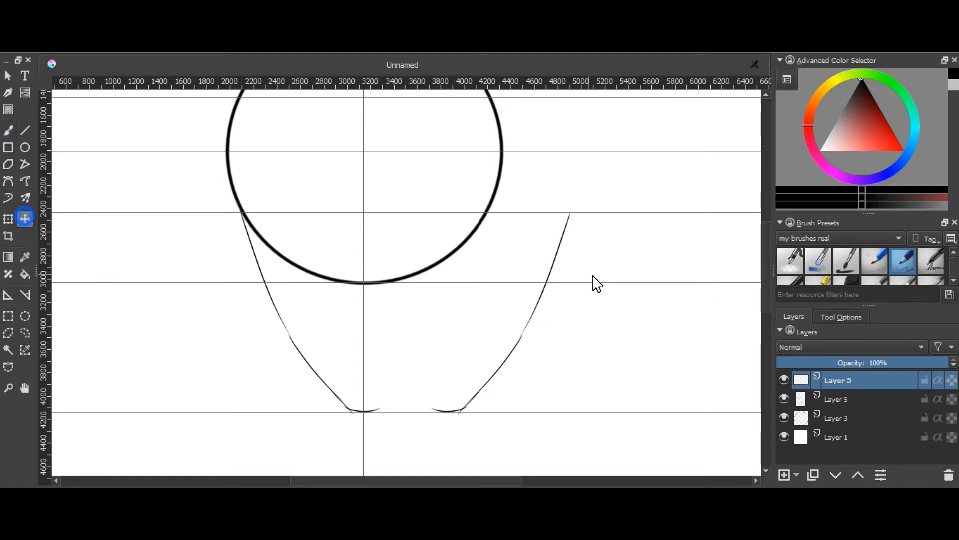
key("Left")
key("Left")
key("Left")
key("Left")
key("Left")
key("Left")
key("Left")
key("Left")
key("Left")
key("Left")
key("Left")
key("Left")
key("Left")
key("Left")
key("Left")
key("Left")
key("Left")
key("Left")
key("Left")
key("Left")
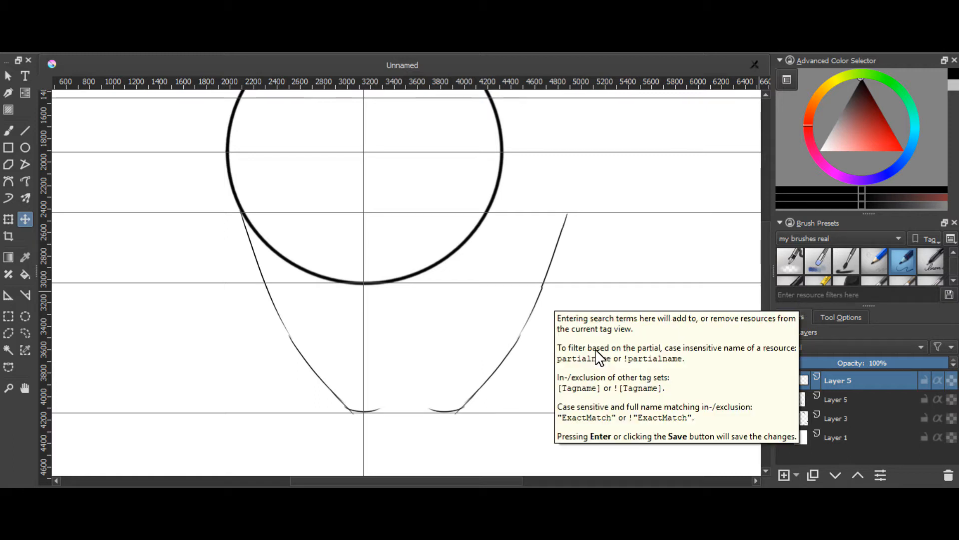
key("Left")
key("Left")
key("Left")
key("Left")
key("Left")
key("Left")
key("Left")
key("Left")
key("Left")
key("Left")
key("Left")
key("Left")
key("Left")
key("Left")
key("Left")
key("Left")
key("Left")
key("Left")
key("Left")
key("Left")
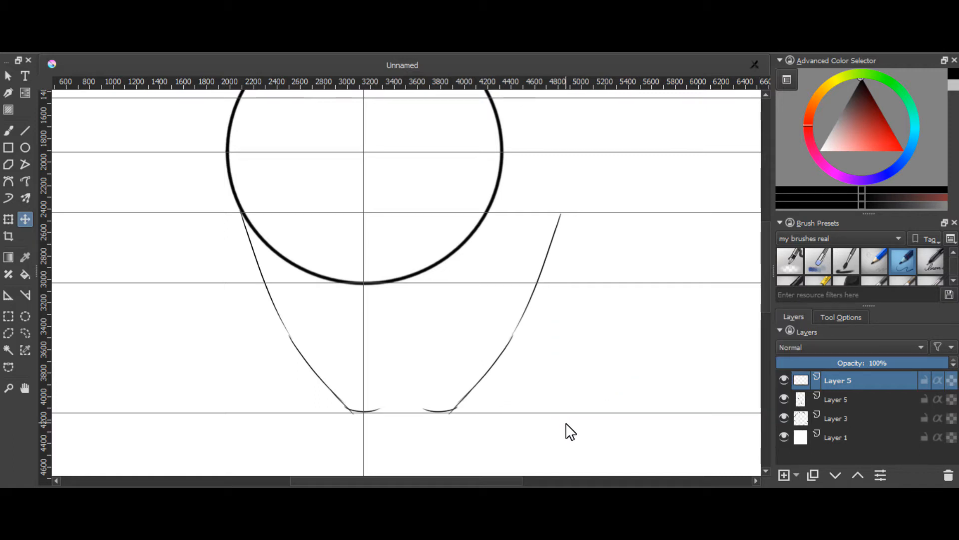
left_click_drag(541, 311, 469, 303)
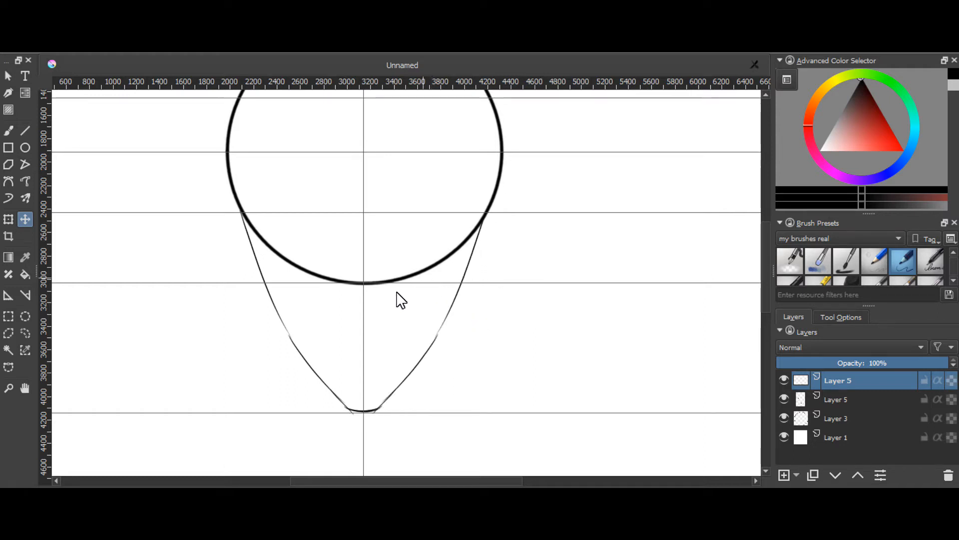
scroll(400, 246, "down", 1)
scroll(400, 246, "up", 1)
scroll(342, 171, "down", 3)
scroll(342, 144, "up", 2)
scroll(344, 148, "up", 1)
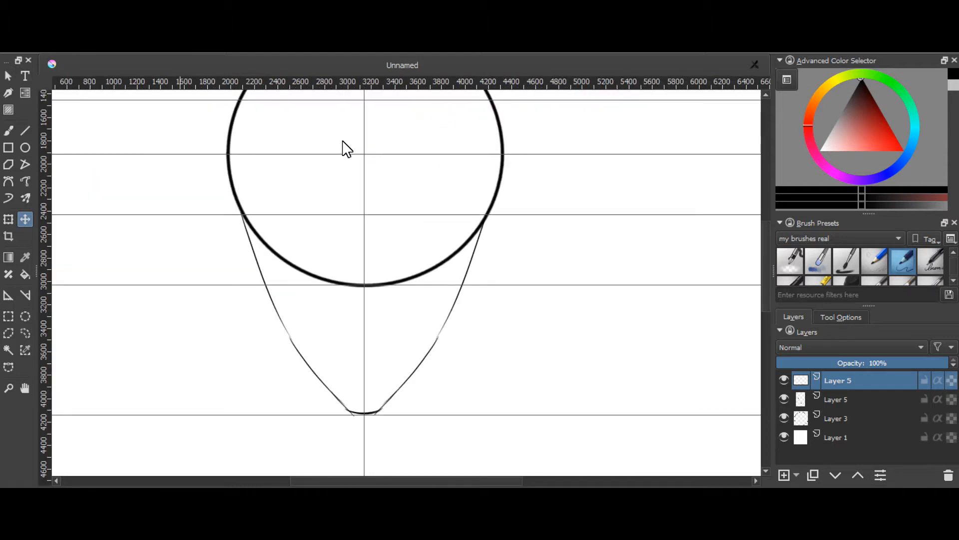
Step: Sketch the nostrils as short curved strokes just below the circle, one on each side of the vertical guide
left_click(9, 130)
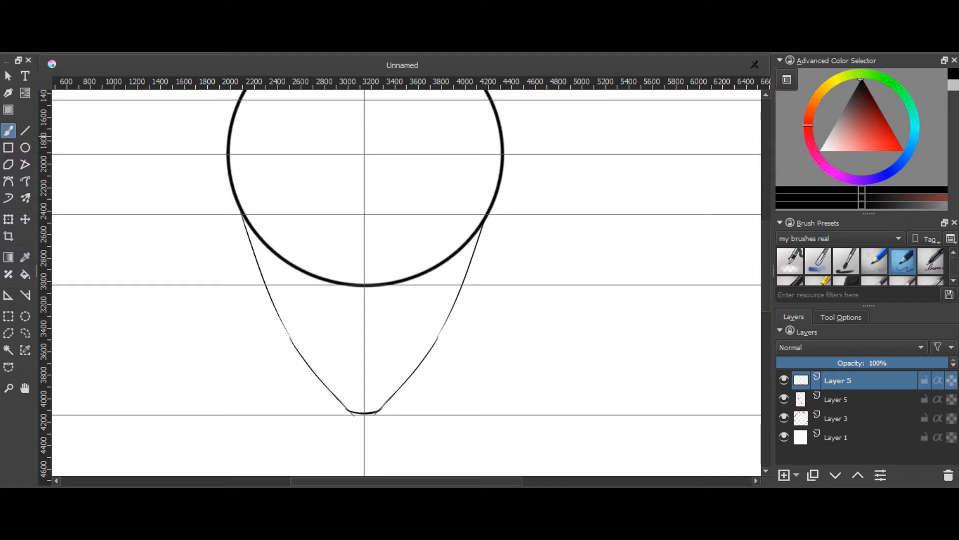
key("ctrl+minus")
key("ctrl+plus")
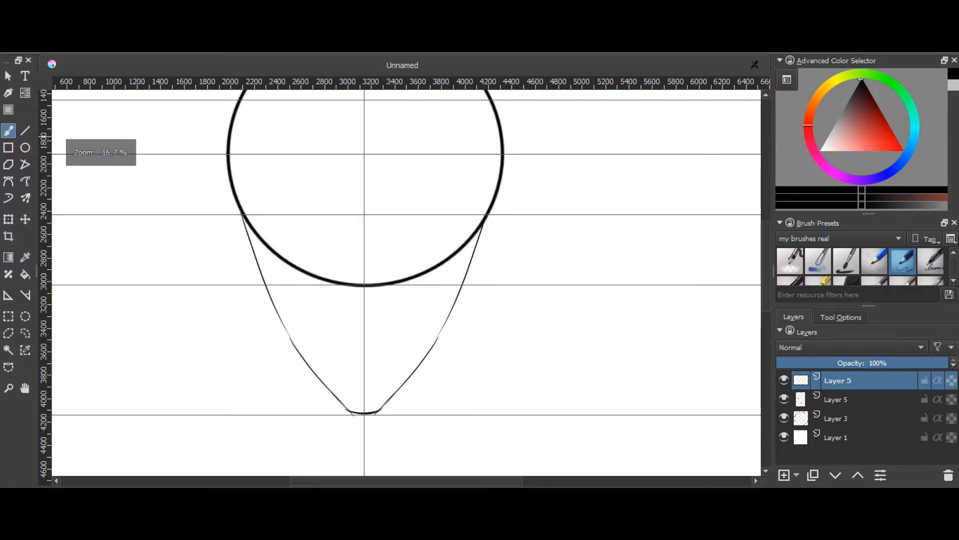
key("ctrl+plus")
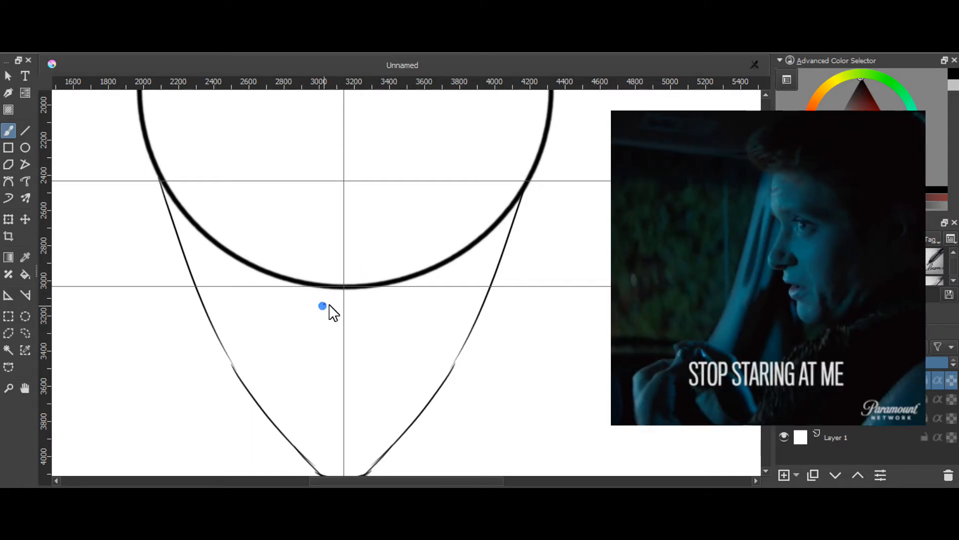
key("ctrl+z")
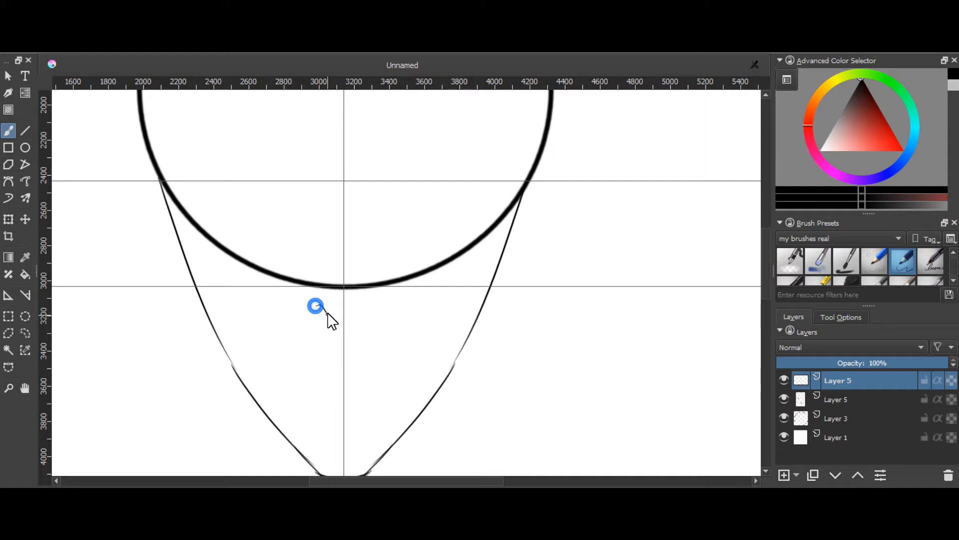
key("ctrl+z")
key("ctrl+z")
key("ctrl+z")
left_click_drag(322, 308, 324, 311)
key("ctrl+z")
left_click_drag(315, 312, 328, 316)
key("ctrl+z")
key("ctrl+z")
key("ctrl+z")
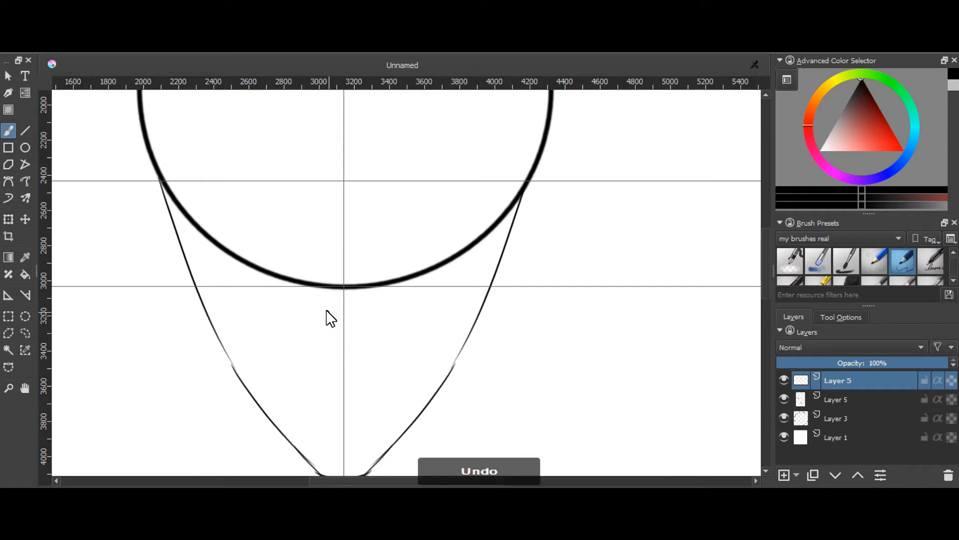
key("ctrl+z")
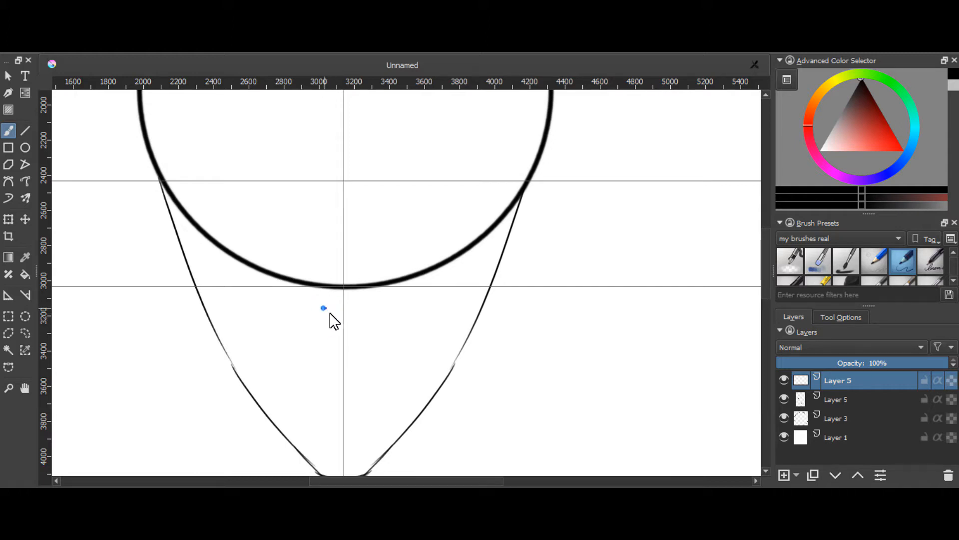
key("ctrl+z")
key("ctrl+z")
key("ctrl+z")
key("ctrl+z")
key("ctrl+z")
key("ctrl+z")
Step: Draw a short curve for the nose's right wing and erase the nostril stroke left of the vertical guide
left_click_drag(379, 298, 378, 316)
scroll(939, 277, "down", 2)
left_click(929, 262)
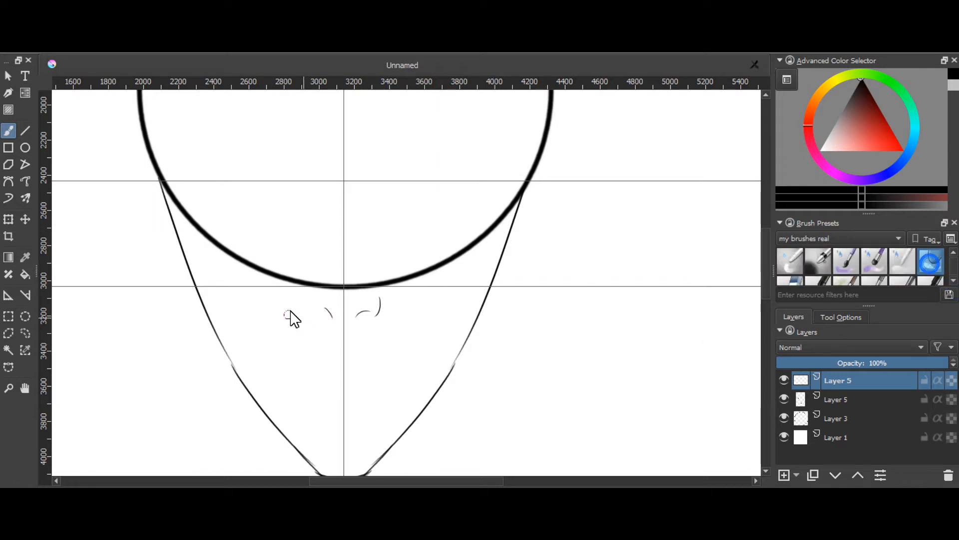
left_click(953, 253)
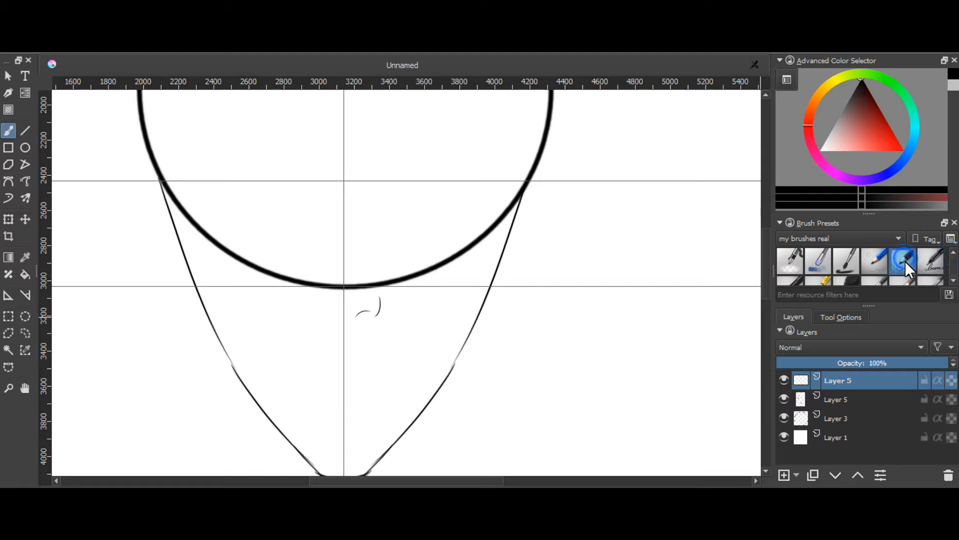
Step: Redraw the left nostril as a short ink curve and add the left nose wing to match the right side
mouse_move(904, 260)
left_click_drag(334, 316, 326, 313)
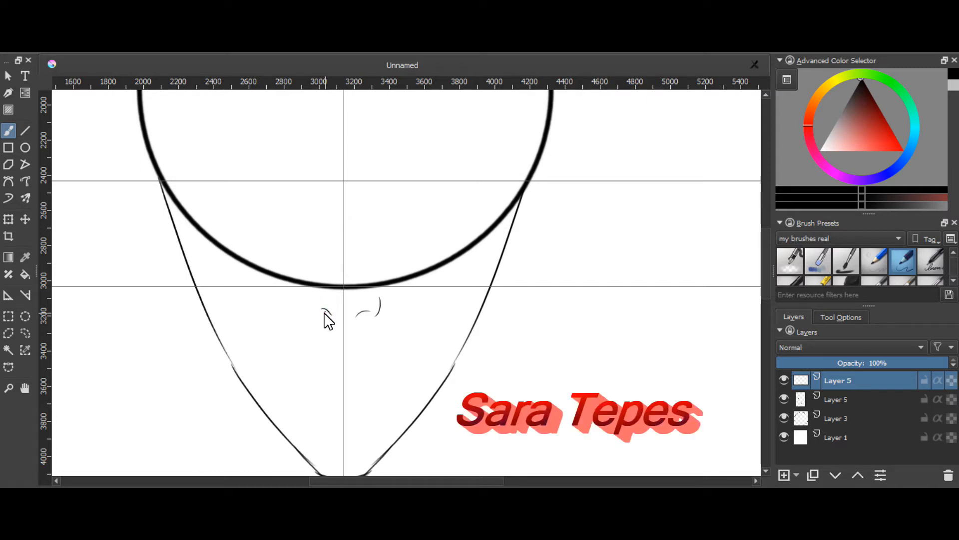
key("ctrl+z")
key("ctrl+z")
left_click_drag(323, 310, 329, 313)
key("ctrl+z")
left_click_drag(321, 310, 332, 315)
key("ctrl+z")
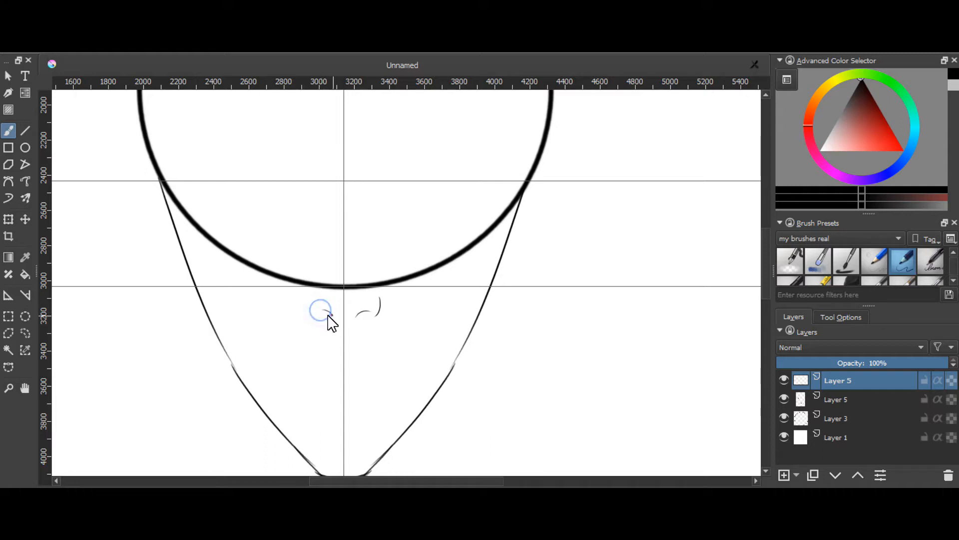
key("ctrl+z")
left_click_drag(319, 297, 330, 314)
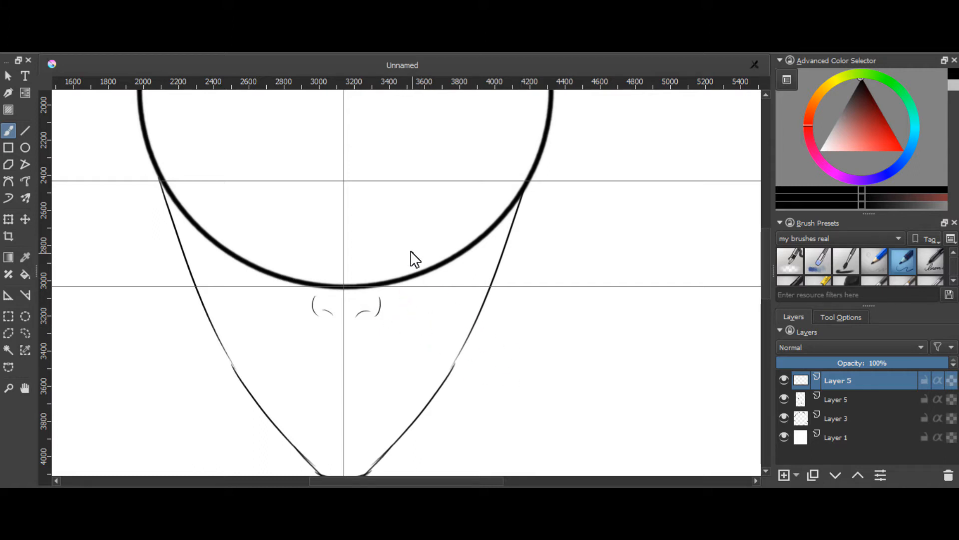
Step: Try to sketch the right eye's upper lid as an arc just below the guide where the jaw meets the circle
mouse_move(766, 284)
left_mouse_down()
mouse_move(777, 259)
mouse_move(778, 279)
left_mouse_up()
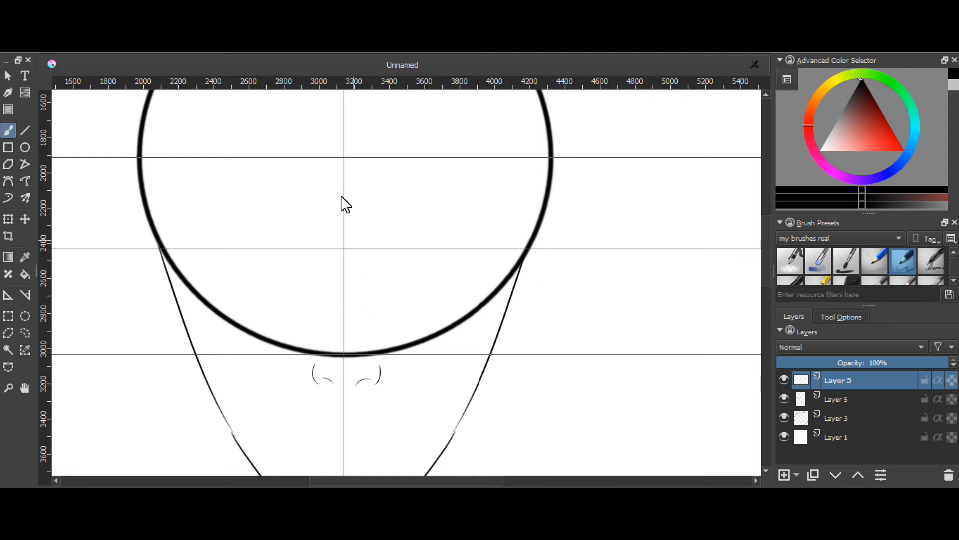
mouse_move(384, 268)
left_mouse_down()
mouse_move(424, 253)
mouse_move(439, 258)
left_mouse_up()
key("ctrl+z")
key("ctrl+z")
key("ctrl+z")
left_click_drag(382, 269, 439, 260)
key("ctrl+z")
mouse_move(382, 270)
left_mouse_down()
mouse_move(439, 267)
mouse_move(409, 255)
mouse_move(452, 285)
left_mouse_up()
key("ctrl+z")
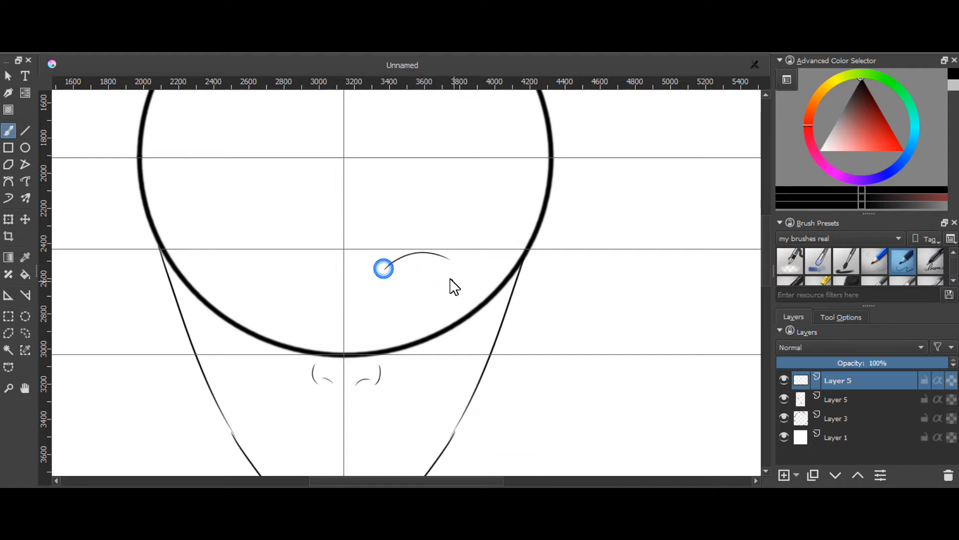
left_click_drag(413, 255, 467, 272)
key("ctrl+z")
mouse_move(412, 253)
left_mouse_down()
mouse_move(458, 268)
mouse_move(422, 253)
mouse_move(449, 272)
mouse_move(417, 252)
mouse_move(457, 274)
mouse_move(422, 254)
mouse_move(456, 268)
mouse_move(423, 253)
mouse_move(442, 257)
mouse_move(451, 267)
mouse_move(413, 253)
mouse_move(465, 270)
left_mouse_up()
key("ctrl+z")
key("ctrl+z")
key("ctrl+z")
key("ctrl+z")
key("ctrl+z")
key("ctrl+z")
key("ctrl+z")
key("ctrl+z")
key("ctrl+z")
key("ctrl+z")
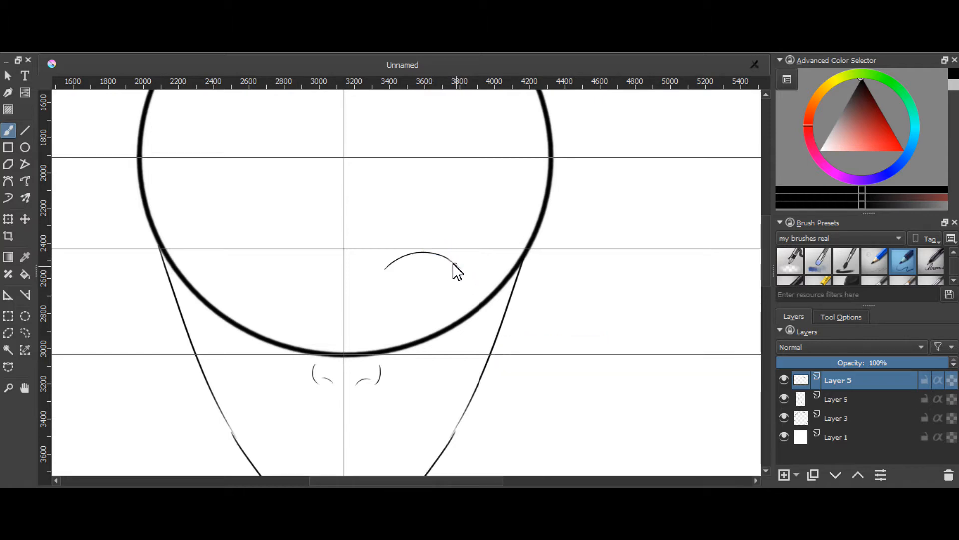
Step: Try to sketch a rounded iris under the upper lid and a small hook at the eye's inner corner
key("ctrl+plus")
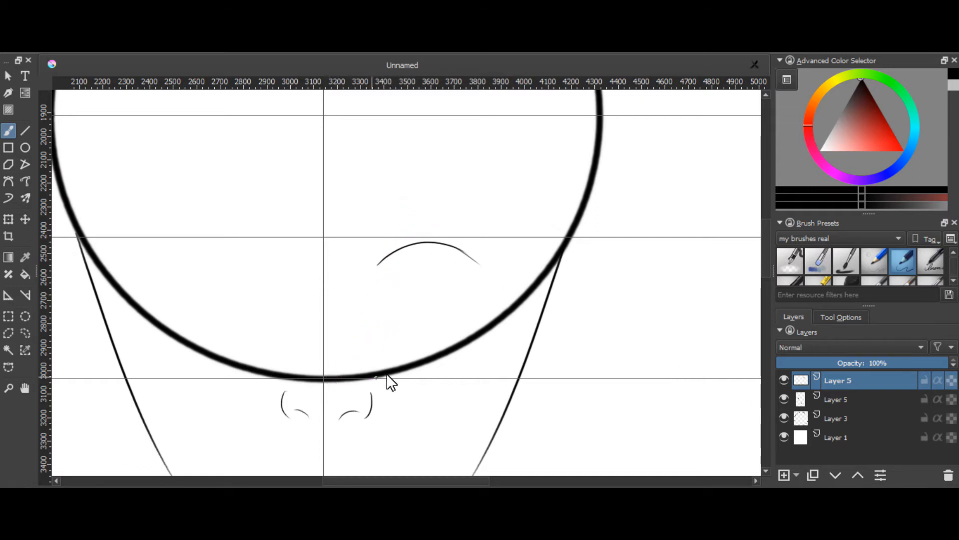
left_click_drag(761, 236, 762, 237)
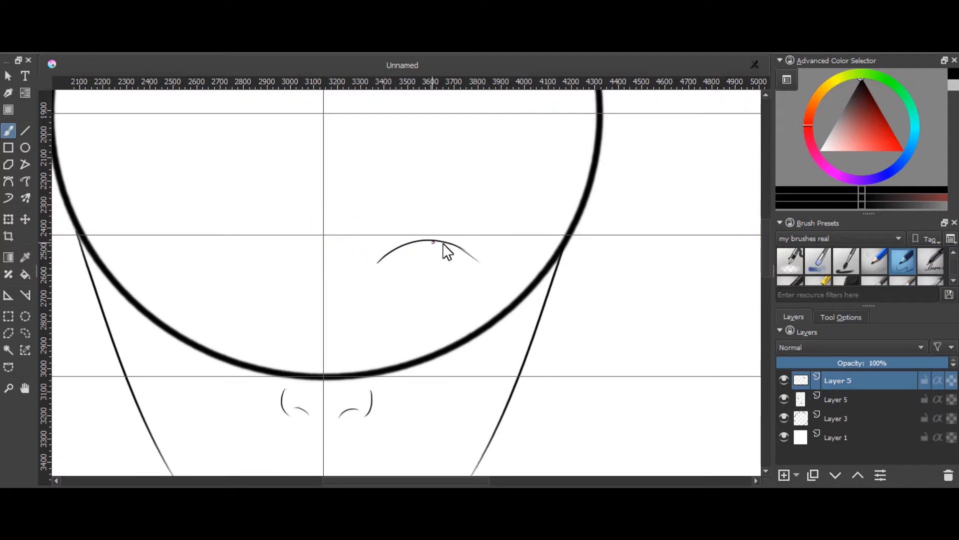
mouse_move(412, 246)
left_mouse_down()
mouse_move(425, 262)
mouse_move(416, 242)
mouse_move(434, 258)
mouse_move(433, 243)
mouse_move(441, 261)
mouse_move(435, 242)
mouse_move(429, 281)
left_mouse_up()
key("ctrl+z")
key("ctrl+z")
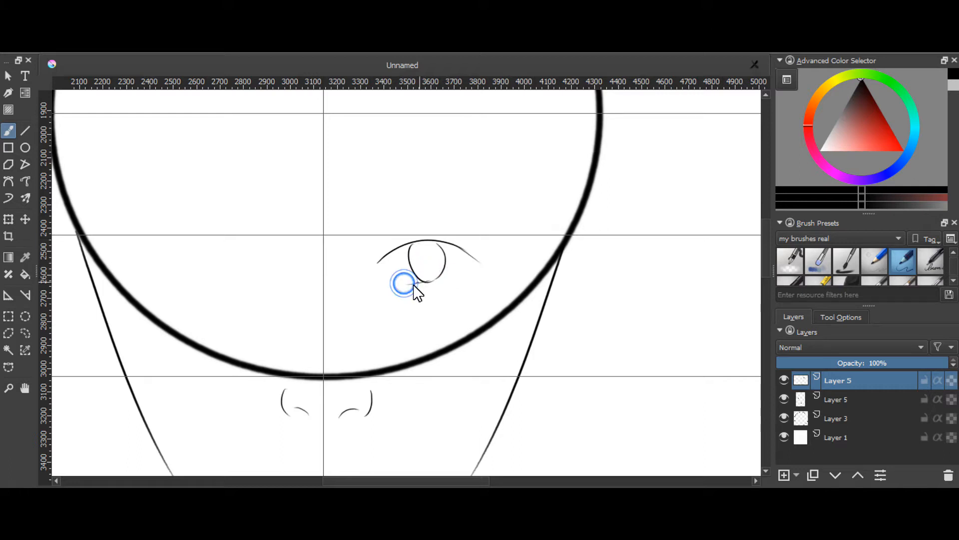
left_click_drag(392, 245, 377, 268)
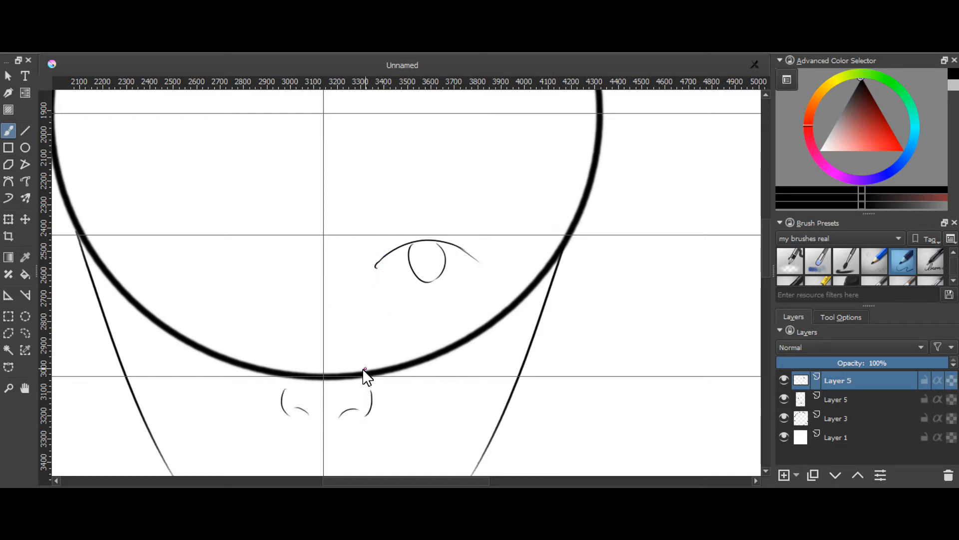
Step: Remove the first eye sketch and redraw the upper lid as a shorter arc just below the same guide
key("ctrl+z")
key("ctrl+z")
key("ctrl+z")
key("ctrl+z")
mouse_move(380, 263)
left_mouse_down()
mouse_move(422, 242)
mouse_move(443, 246)
left_mouse_up()
key("ctrl+z")
key("ctrl+z")
left_click_drag(382, 257, 451, 246)
key("ctrl+z")
mouse_move(383, 257)
left_mouse_down()
mouse_move(430, 245)
mouse_move(434, 266)
mouse_move(394, 250)
mouse_move(446, 260)
mouse_move(412, 244)
mouse_move(463, 250)
left_mouse_up()
key("ctrl+z")
key("ctrl+z")
key("ctrl+z")
key("ctrl+z")
key("ctrl+z")
mouse_move(375, 260)
left_mouse_down()
mouse_move(448, 242)
mouse_move(462, 253)
mouse_move(412, 245)
mouse_move(463, 256)
mouse_move(413, 242)
mouse_move(477, 262)
mouse_move(416, 241)
mouse_move(460, 259)
mouse_move(426, 240)
mouse_move(468, 258)
mouse_move(423, 242)
mouse_move(467, 253)
left_mouse_up()
key("ctrl+z")
key("ctrl+z")
key("ctrl+z")
key("ctrl+z")
key("ctrl+z")
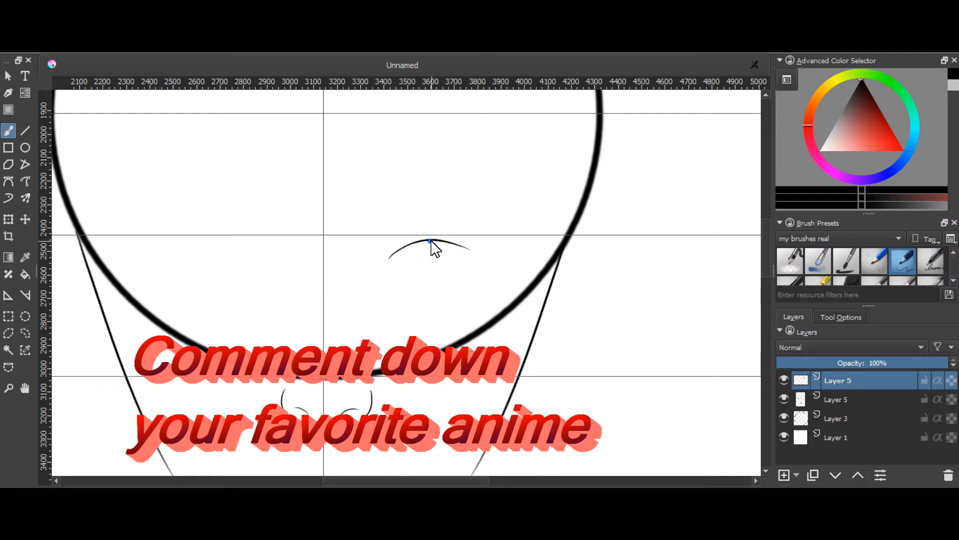
Step: Thicken the middle of the upper lid arc and extend it downward at both ends
key("ctrl+z")
mouse_move(438, 241)
left_mouse_down()
mouse_move(470, 270)
mouse_move(463, 261)
left_mouse_up()
key("ctrl+z")
key("ctrl+z")
left_click_drag(424, 240, 456, 250)
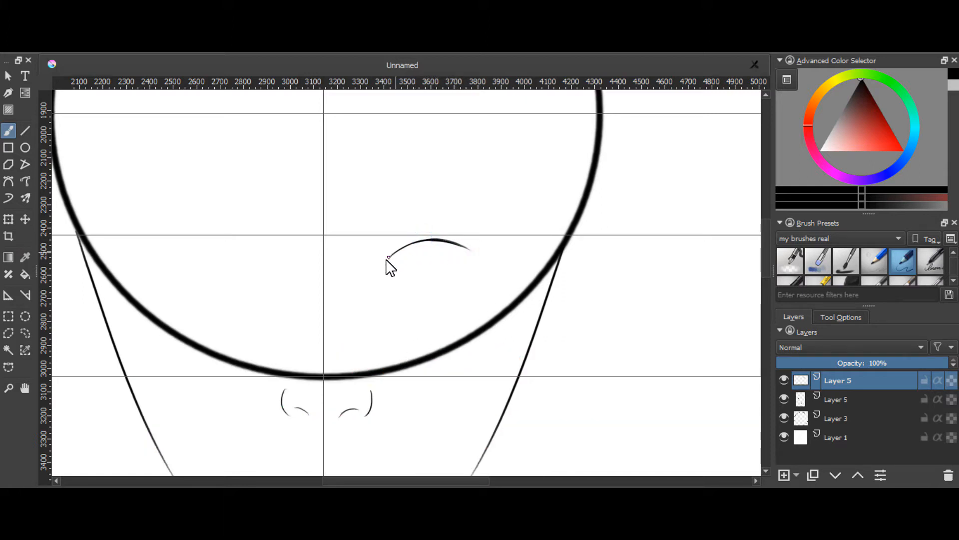
key("ctrl+z")
left_click_drag(384, 261, 401, 255)
left_click_drag(404, 248, 420, 250)
key("ctrl+z")
mouse_move(408, 248)
left_mouse_down()
mouse_move(471, 249)
mouse_move(456, 240)
mouse_move(446, 242)
mouse_move(480, 267)
mouse_move(446, 247)
mouse_move(482, 262)
left_mouse_up()
key("ctrl+z")
key("ctrl+z")
key("ctrl+z")
key("ctrl+z")
key("ctrl+z")
key("ctrl+z")
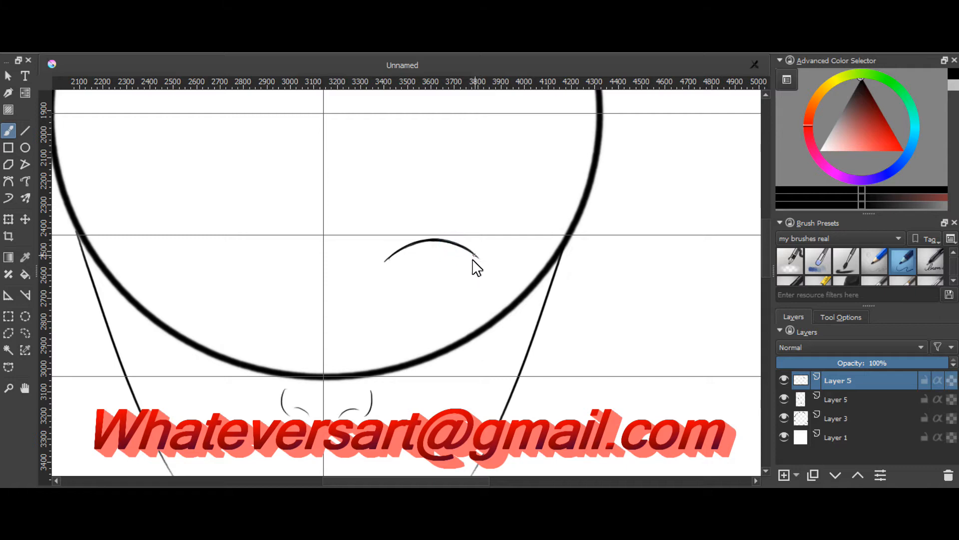
Step: Draw the eye's hooked inner corner and a thin, nearly flat lower lid running toward the outer corner
mouse_move(388, 258)
left_mouse_down()
mouse_move(398, 250)
mouse_move(380, 263)
mouse_move(413, 246)
mouse_move(379, 270)
mouse_move(434, 277)
mouse_move(418, 273)
mouse_move(453, 274)
mouse_move(472, 261)
mouse_move(428, 273)
mouse_move(475, 265)
mouse_move(469, 274)
mouse_move(477, 259)
mouse_move(469, 268)
left_mouse_up()
key("ctrl+z")
left_click(380, 268)
key("ctrl+z")
key("ctrl+z")
key("ctrl+z")
key("ctrl+z")
key("ctrl+z")
key("ctrl+z")
key("ctrl+z")
key("ctrl+z")
key("ctrl+z")
key("ctrl+z")
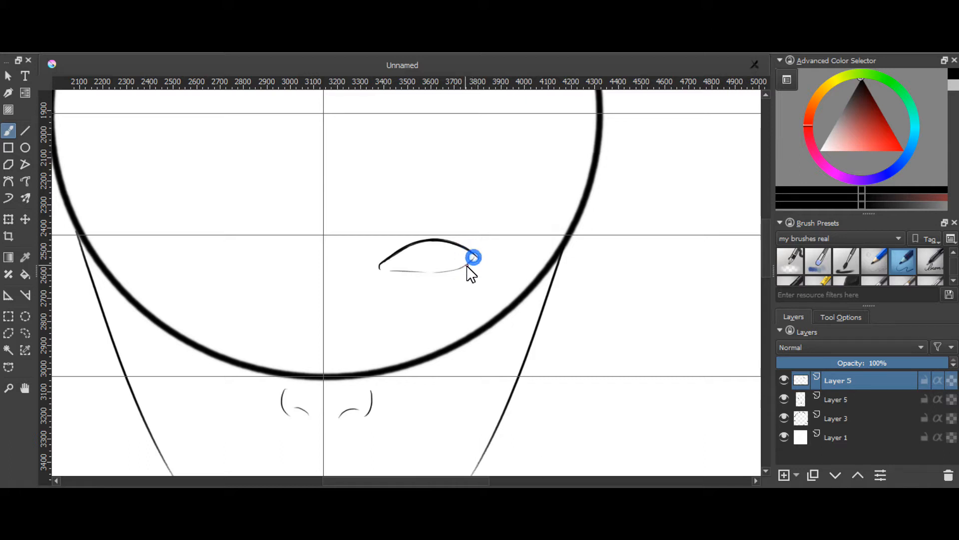
Step: Draw the iris as two opposing curves between the upper and lower lids
left_click_drag(404, 248, 428, 276)
key("ctrl+z")
left_click_drag(411, 245, 425, 272)
mouse_move(445, 242)
left_mouse_down()
mouse_move(430, 270)
mouse_move(444, 253)
left_mouse_up()
key("ctrl+z")
key("ctrl+z")
key("ctrl+z")
key("ctrl+z")
Step: Thicken the inner half of the upper lid from the inner corner to the top of the arch
mouse_move(381, 266)
left_mouse_down()
mouse_move(442, 249)
mouse_move(414, 245)
left_mouse_up()
key("ctrl+z")
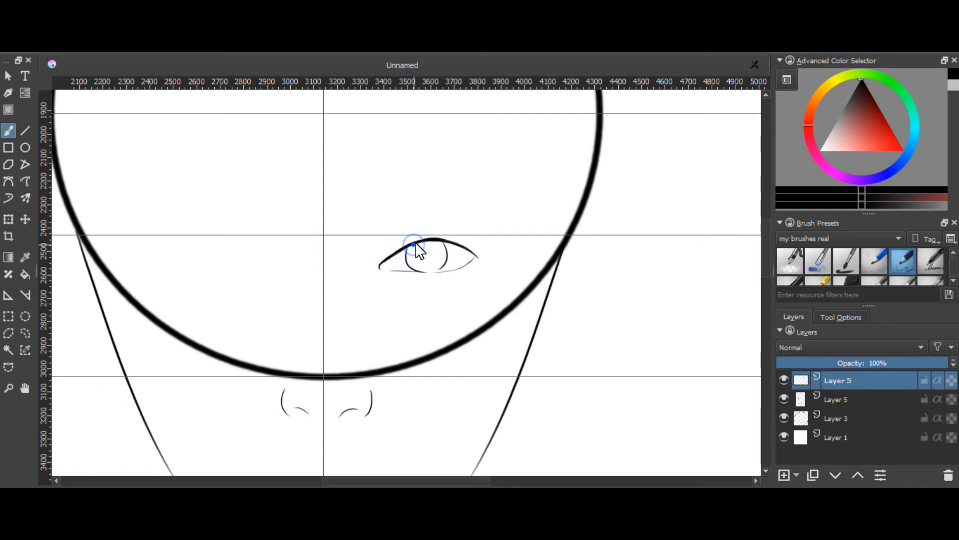
key("ctrl+z")
left_click_drag(397, 253, 431, 244)
left_click_drag(396, 254, 436, 241)
left_click_drag(402, 250, 432, 240)
key("ctrl+z")
Step: Thicken the outer half of the upper lid and close the outer corner against the lower lid
left_click_drag(434, 242, 478, 258)
key("ctrl+z")
mouse_move(435, 241)
left_mouse_down()
mouse_move(481, 267)
mouse_move(448, 242)
mouse_move(474, 251)
mouse_move(471, 258)
mouse_move(464, 250)
mouse_move(475, 262)
left_mouse_up()
key("ctrl+z")
key("ctrl+z")
key("ctrl+z")
mouse_move(473, 254)
left_mouse_down()
mouse_move(459, 278)
mouse_move(452, 269)
mouse_move(462, 268)
mouse_move(445, 272)
mouse_move(472, 258)
mouse_move(467, 266)
left_mouse_up()
key("ctrl+z")
key("ctrl+z")
key("ctrl+z")
Step: Unlock the guides and place vertical guides at the outer edges of both nose wings
left_click(62, 10)
left_click(65, 197)
left_click_drag(44, 254, 274, 366)
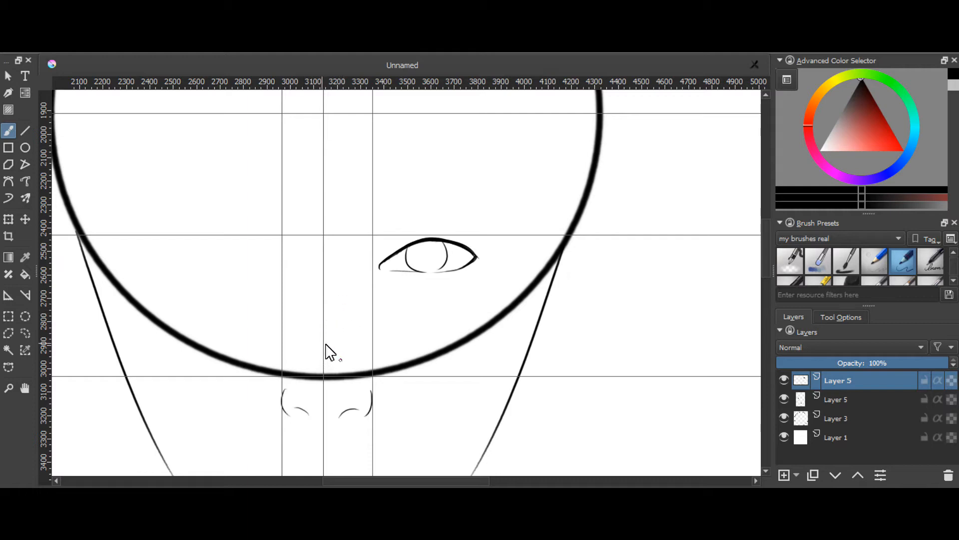
Step: Shift the vertical guide at the right nose wing slightly toward the central guide
key("ctrl+minus")
key("ctrl+minus")
key("ctrl+minus")
key("ctrl+minus")
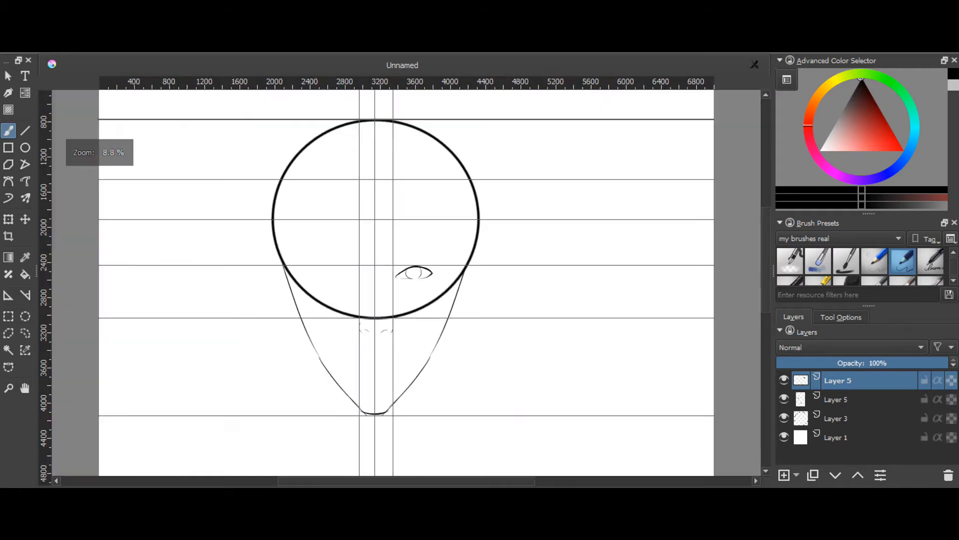
key("ctrl+plus")
key("ctrl+plus")
key("ctrl+plus")
key("ctrl+plus")
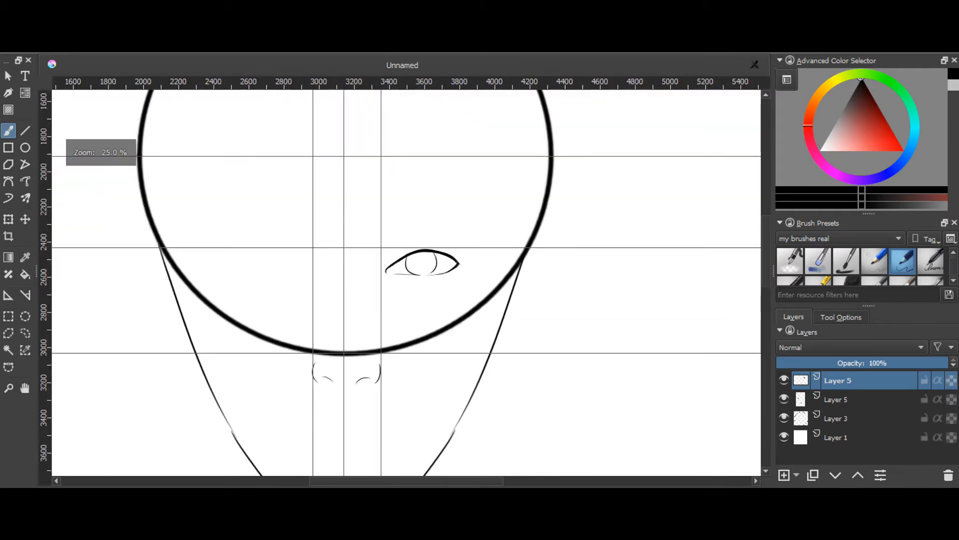
mouse_move(766, 235)
left_mouse_down()
mouse_move(761, 262)
mouse_move(757, 250)
left_mouse_up()
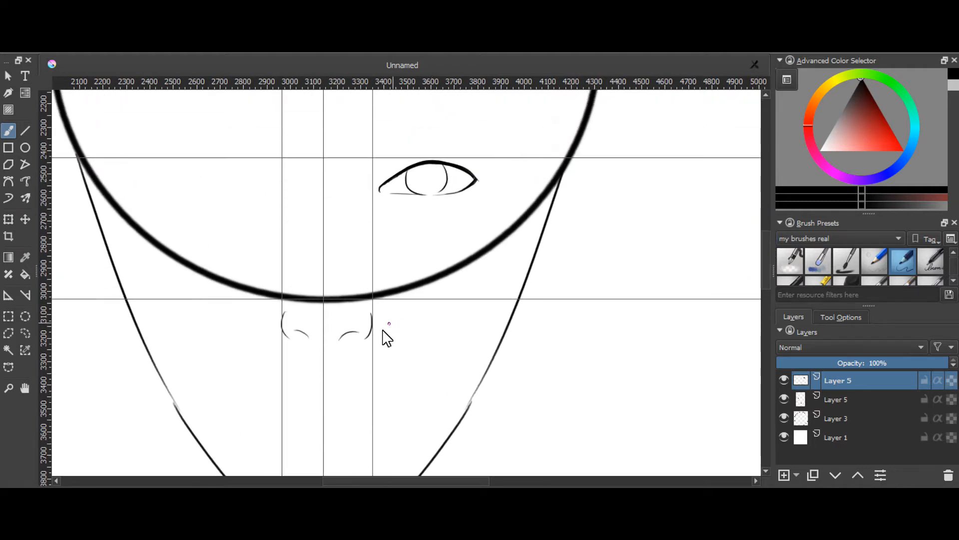
left_click_drag(373, 341, 370, 345)
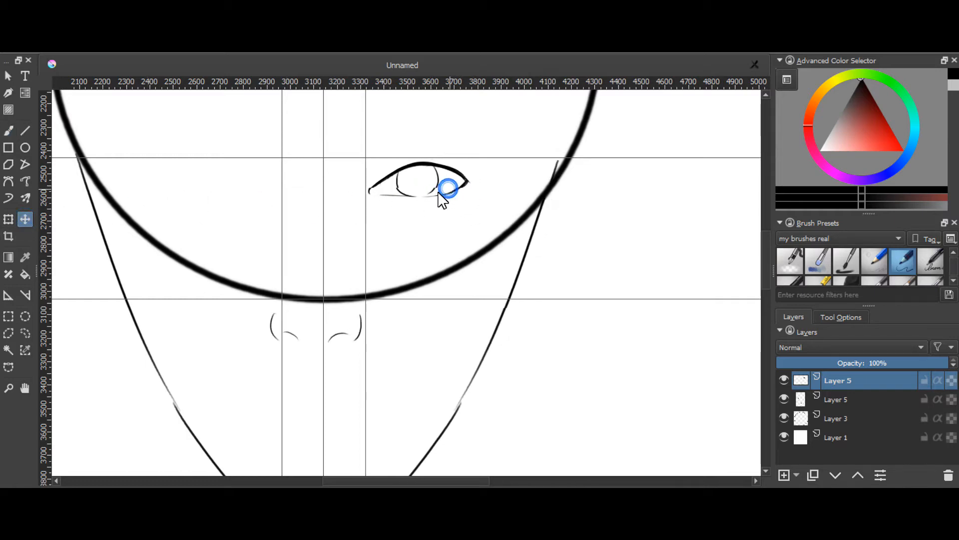
Step: Enclose the eye in a polygonal selection and move it slightly left, closer to the nose-wing guide
left_click(8, 332)
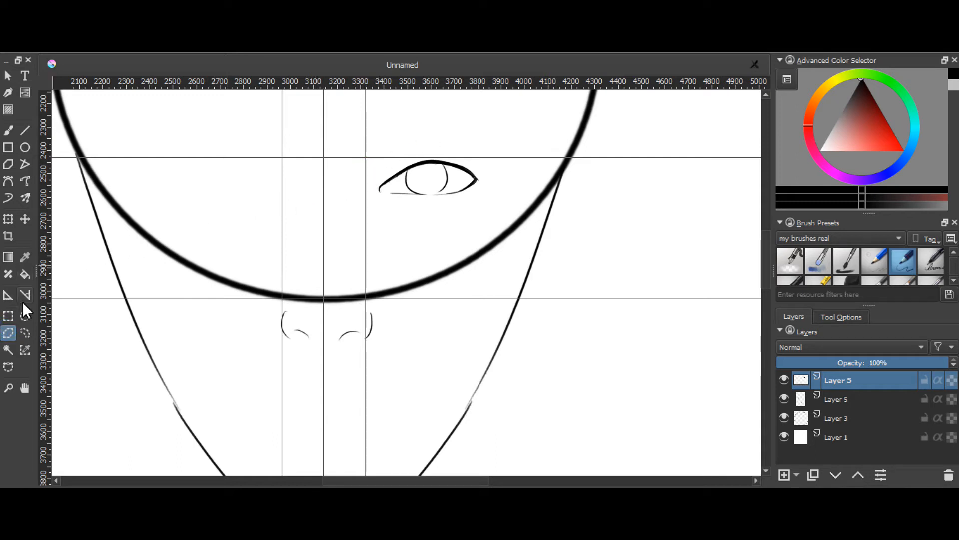
left_click(371, 202)
left_click(438, 216)
left_click(501, 182)
left_click(476, 134)
left_click(389, 131)
left_click(344, 195)
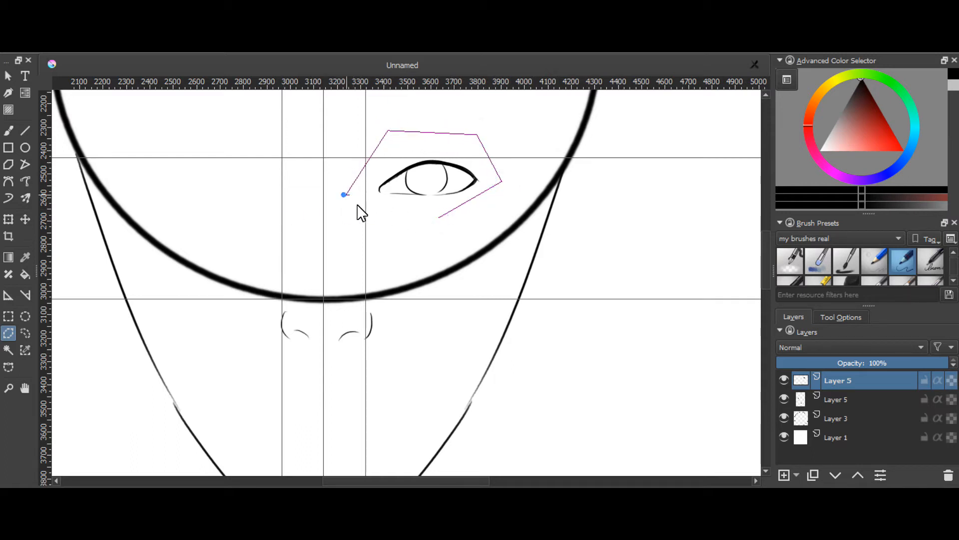
left_click(438, 217)
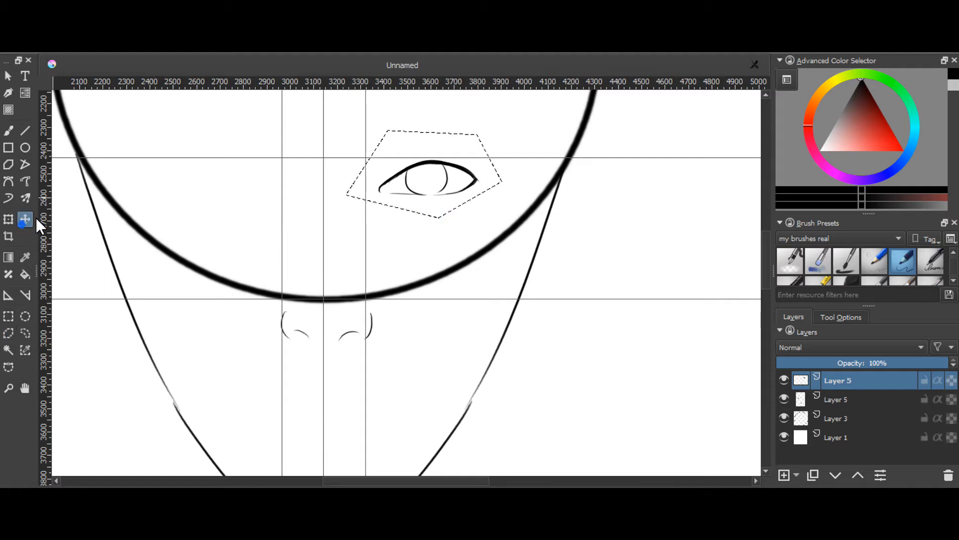
mouse_move(451, 194)
left_mouse_down()
mouse_move(439, 194)
mouse_move(448, 193)
left_mouse_up()
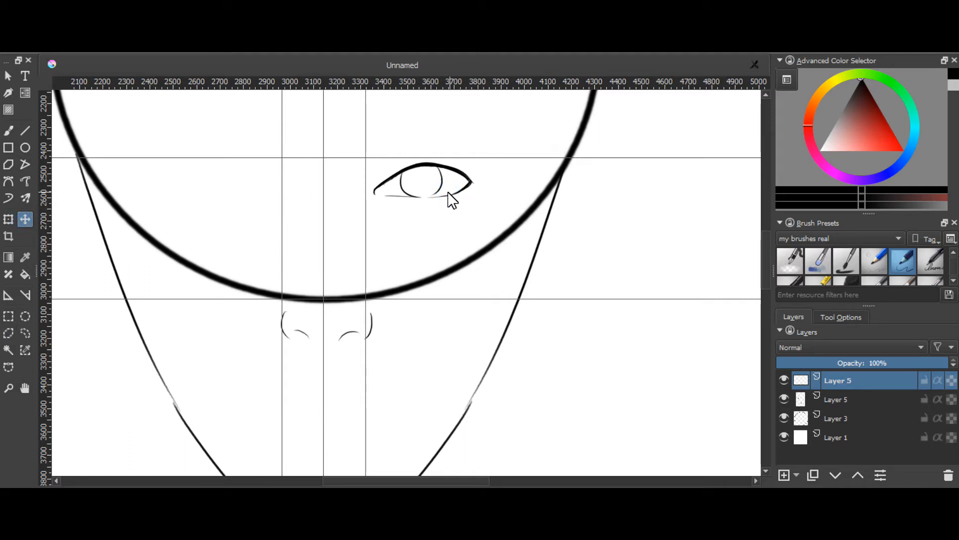
Step: Examine the eye's position relative to the nose guides and the whole head
key("minus")
key("minus")
key("minus")
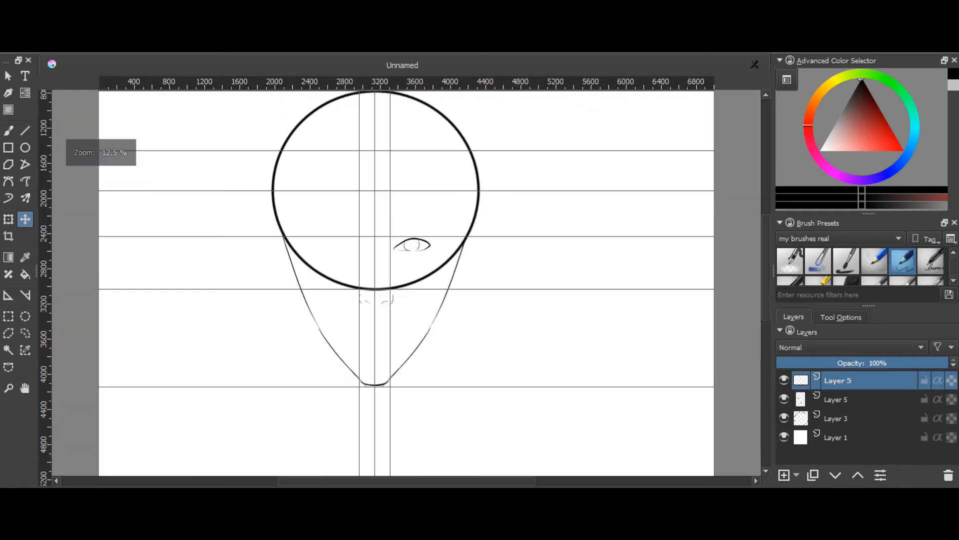
key("plus")
key("plus")
key("plus")
key("plus")
key("plus")
key("plus")
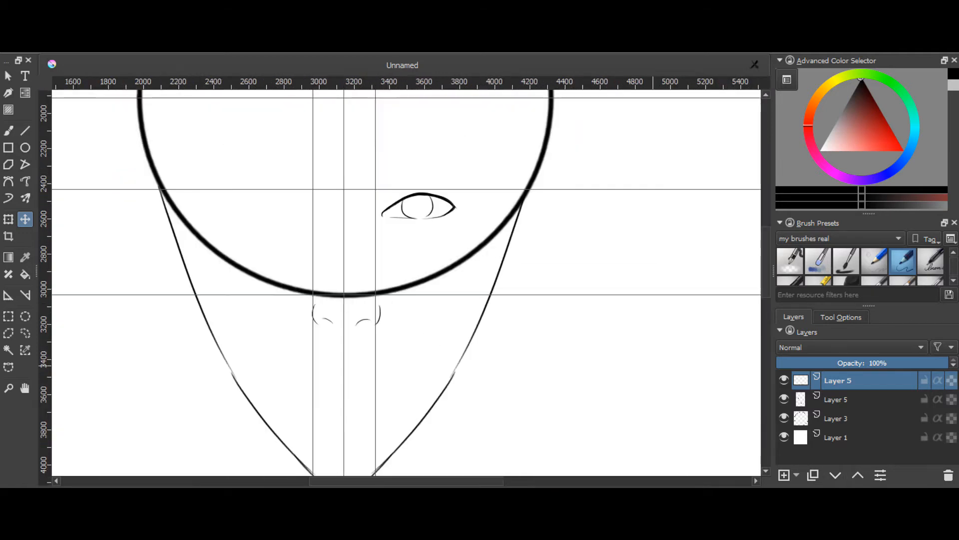
key("minus")
key("minus")
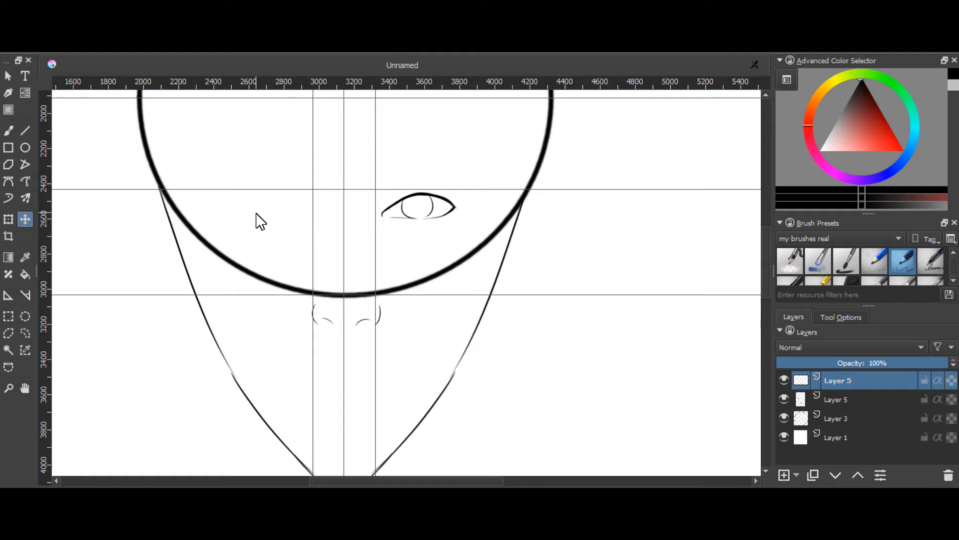
Step: Lock the guides and switch to the Polygon tool
left_click(61, 47)
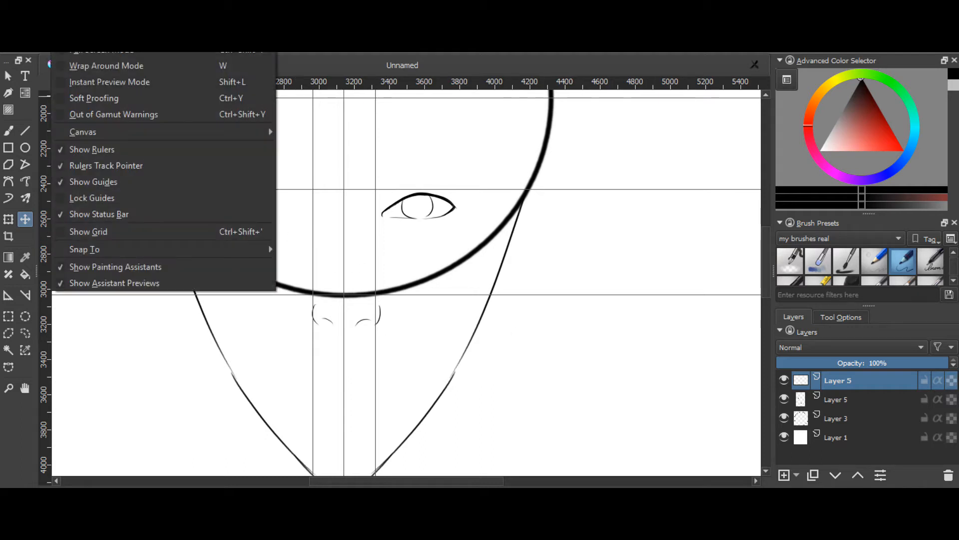
mouse_move(38, 47)
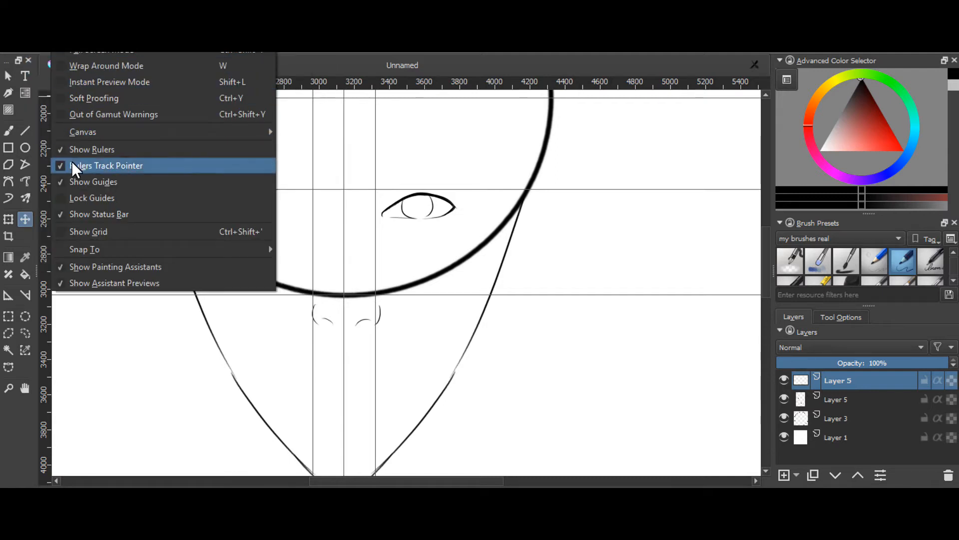
left_click(64, 198)
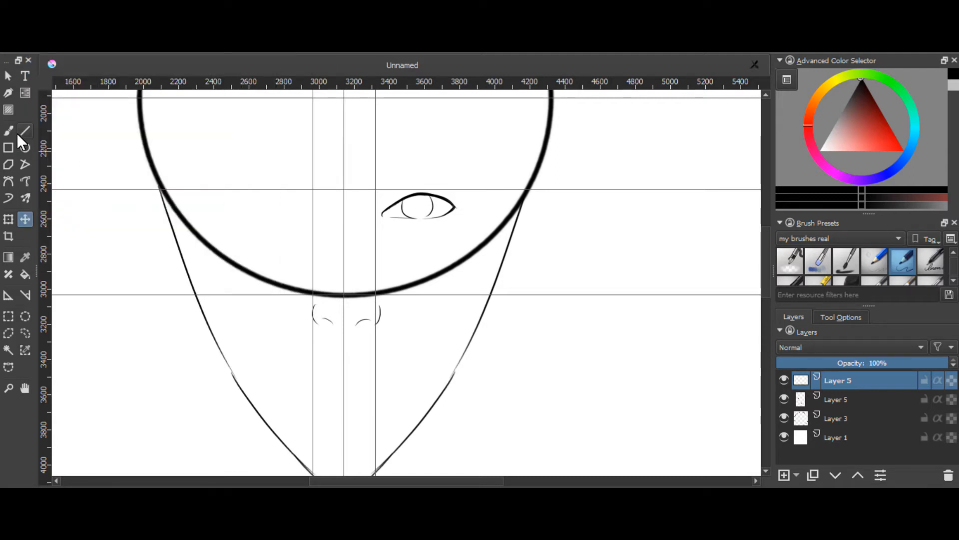
left_click(11, 166)
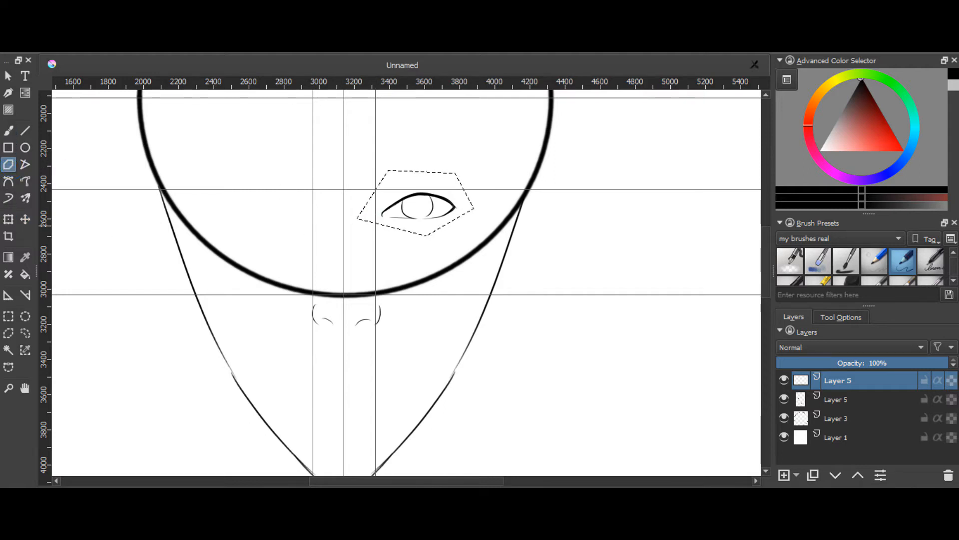
Step: Copy the selected right eye and paste it as a new layer
key("alt+e")
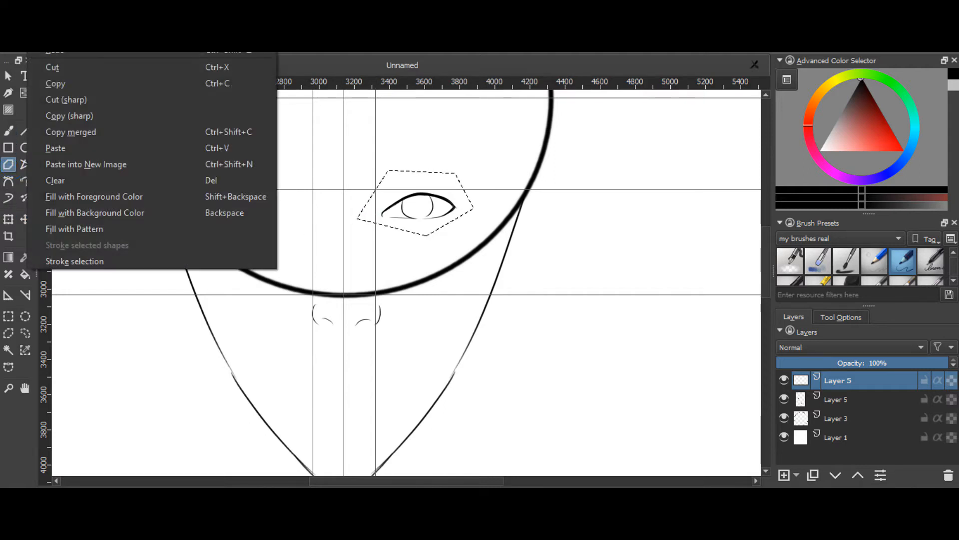
left_click(50, 83)
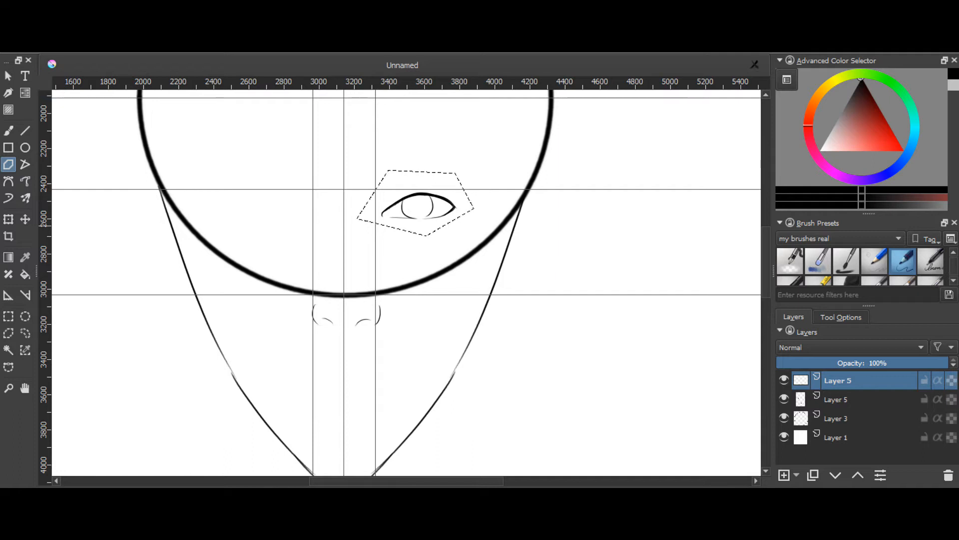
key("alt+e")
left_click(58, 148)
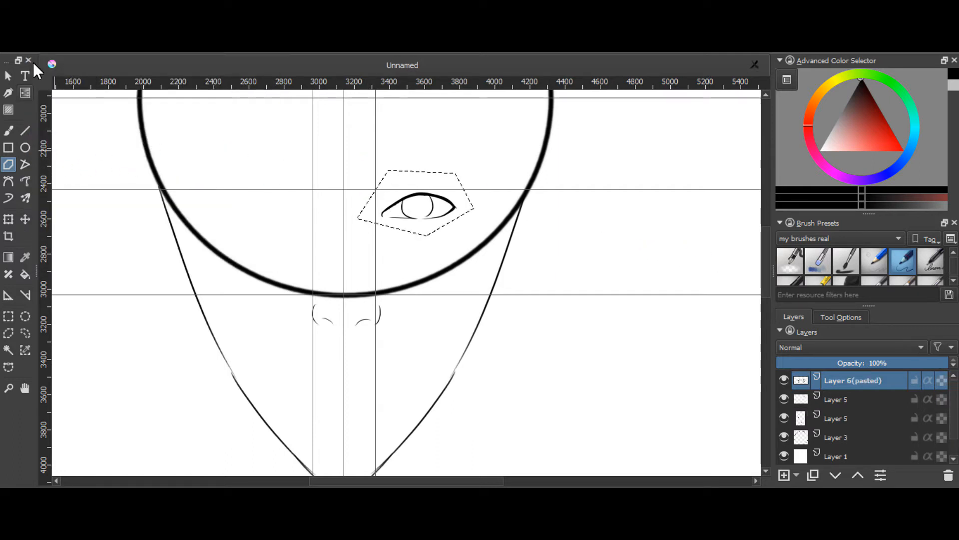
Step: Mirror the pasted eye layer horizontally
key("alt+v")
key("Right")
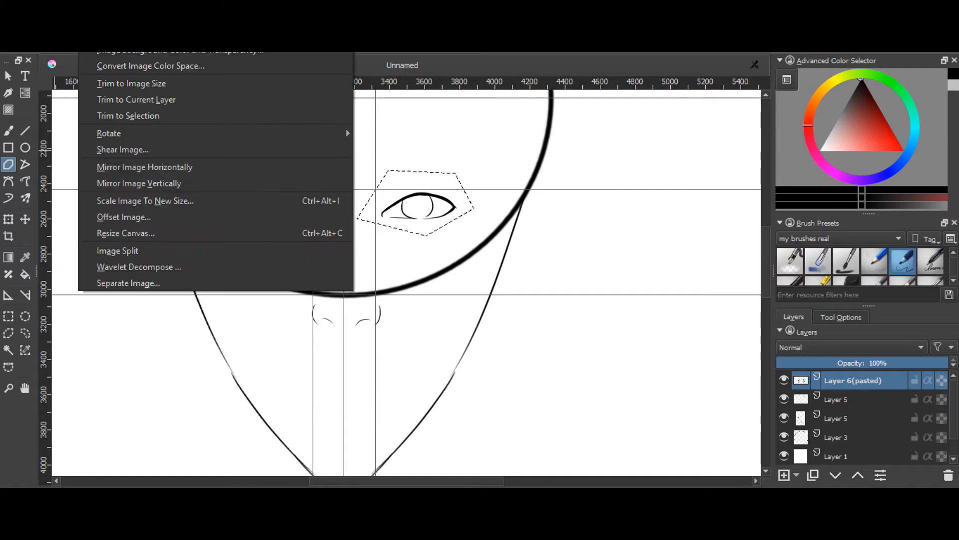
mouse_move(125, 19)
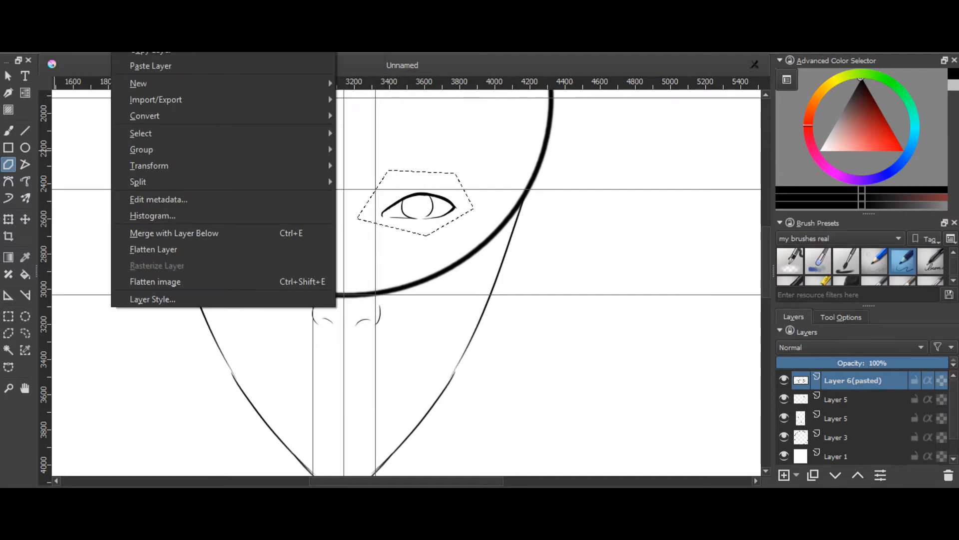
mouse_move(150, 167)
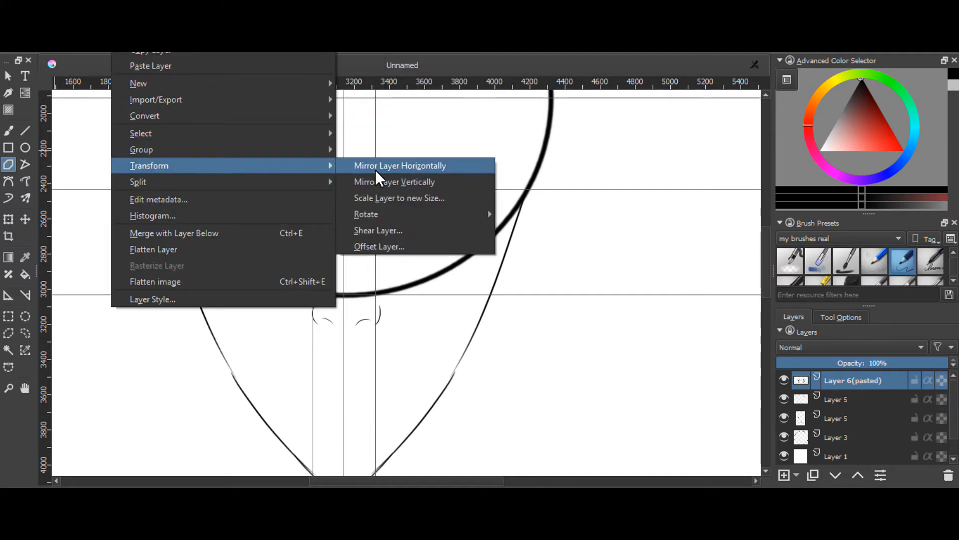
left_click(376, 169)
Step: Clear the selection and move the mirrored eye across to the opposite side of the central guide
left_click(28, 215)
left_click_drag(392, 208, 398, 208)
left_click(9, 316)
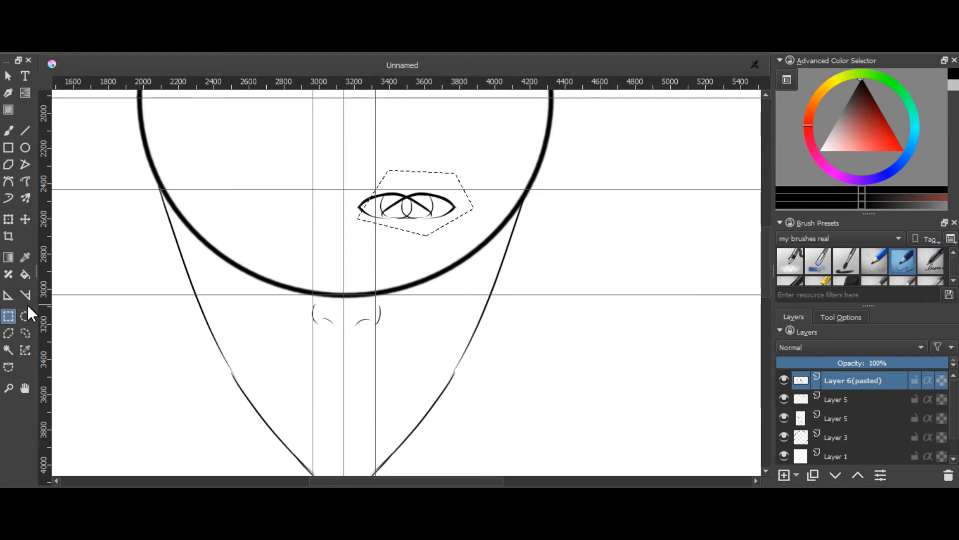
left_click(56, 302)
left_click_drag(422, 221, 286, 209)
Step: Nudge the mirrored eye so its inner corner sits close to its nose-wing guide
scroll(419, 196, "down", 3)
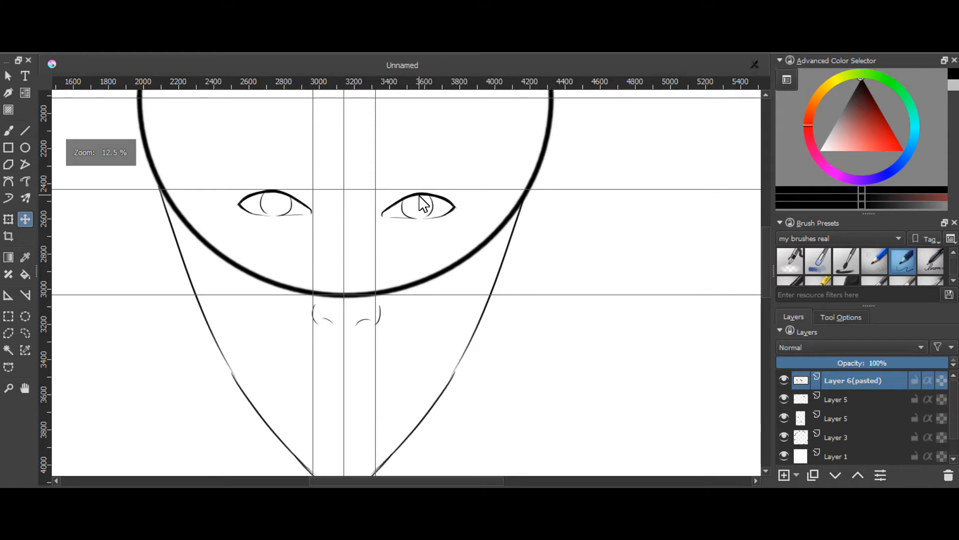
scroll(411, 201, "up", 6)
left_click_drag(144, 260, 148, 263)
scroll(262, 209, "down", 4)
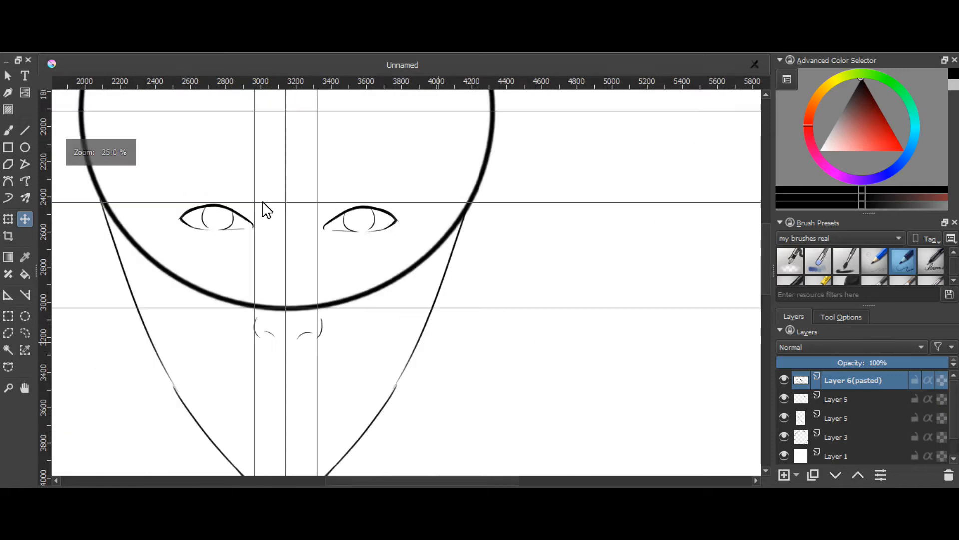
left_click(239, 216)
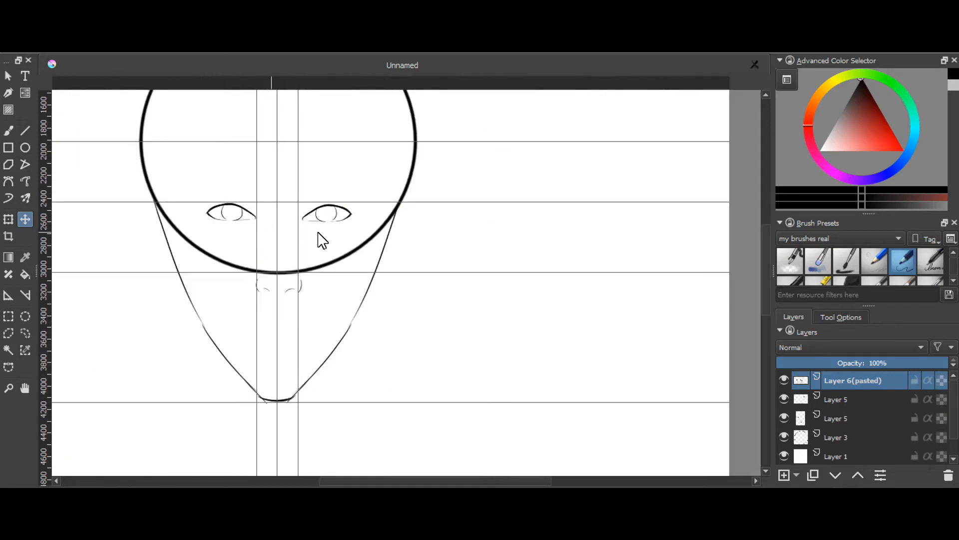
scroll(310, 234, "down", 1)
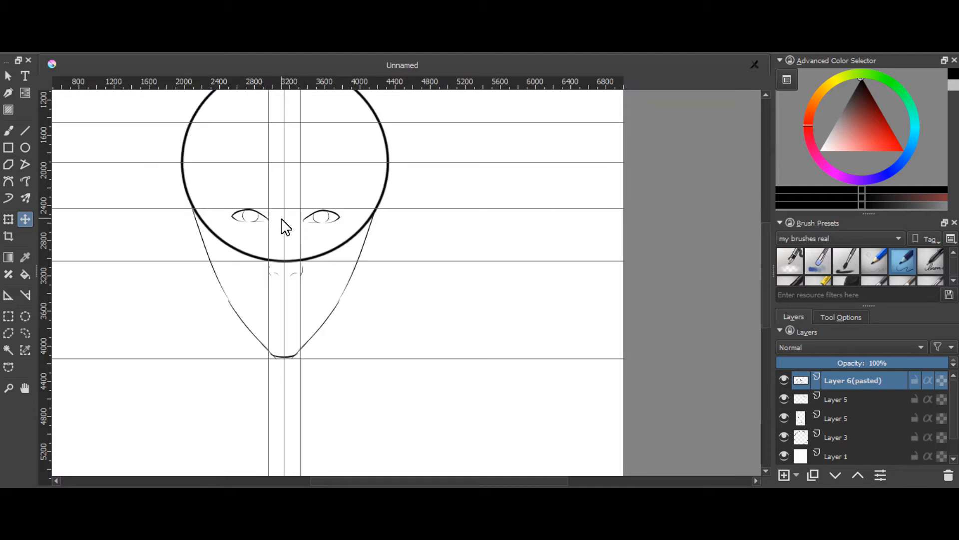
Step: Bring the mirrored eye against the original to match their heights and return it beside its nose-wing guide
scroll(282, 205, "up", 5)
left_click_drag(193, 267, 350, 279)
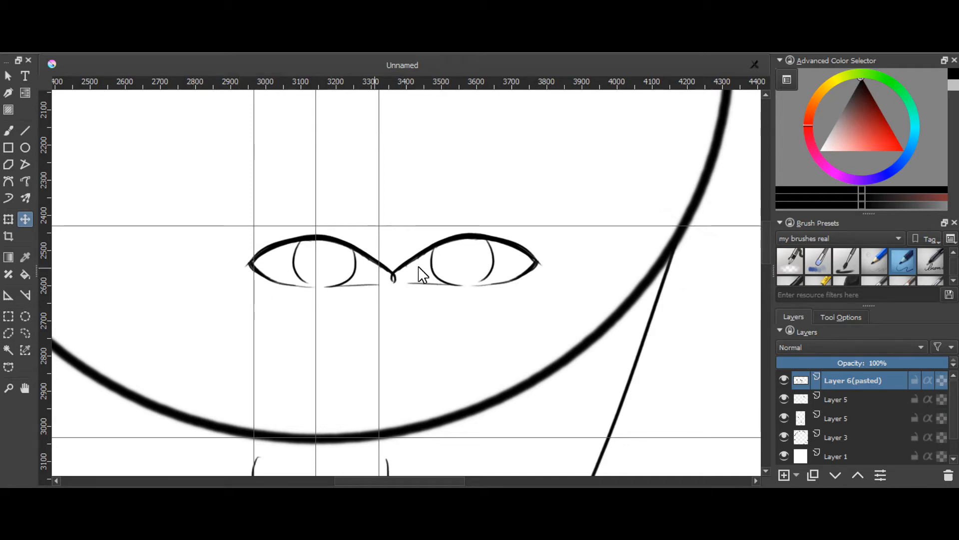
left_click_drag(309, 281, 172, 280)
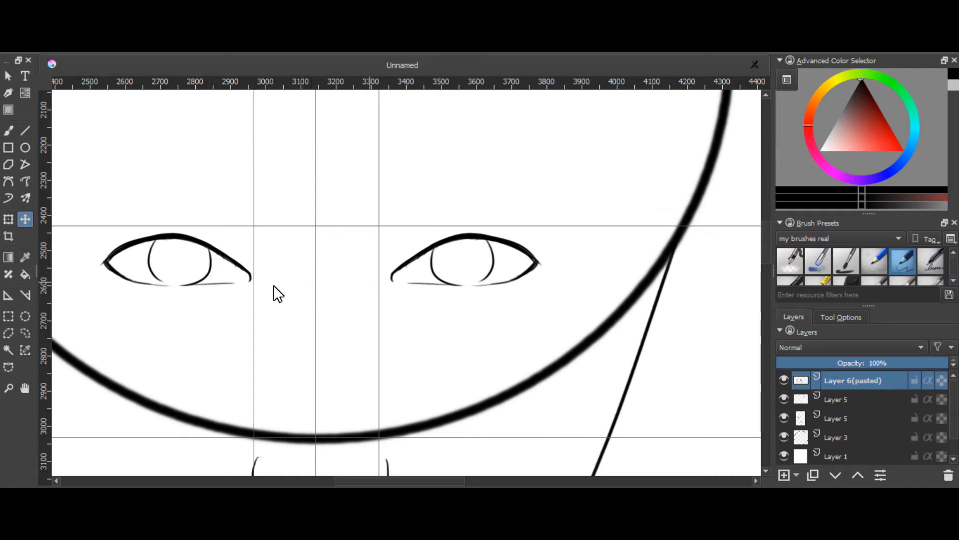
Step: Examine the spacing and level of both eyes against the guides and the whole head
scroll(379, 270, "down", 4)
scroll(338, 265, "up", 3)
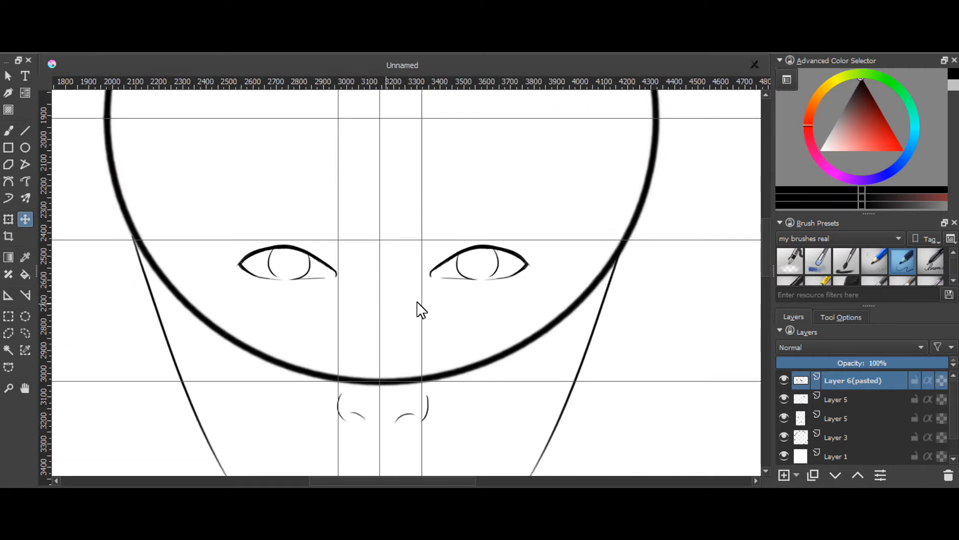
mouse_move(767, 261)
left_mouse_down()
mouse_move(763, 324)
mouse_move(763, 278)
left_mouse_up()
scroll(539, 225, "down", 3)
scroll(514, 148, "up", 2)
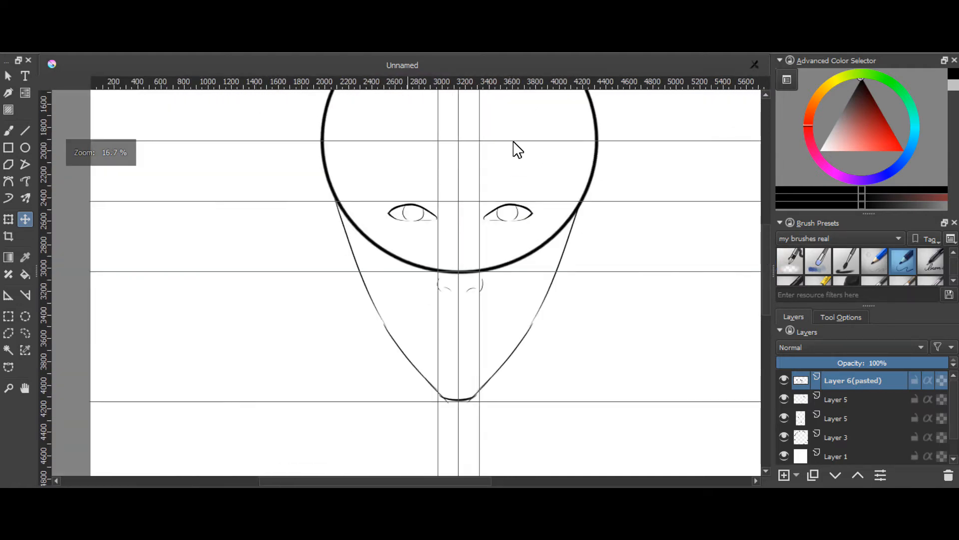
scroll(535, 210, "down", 2)
scroll(487, 424, "up", 1)
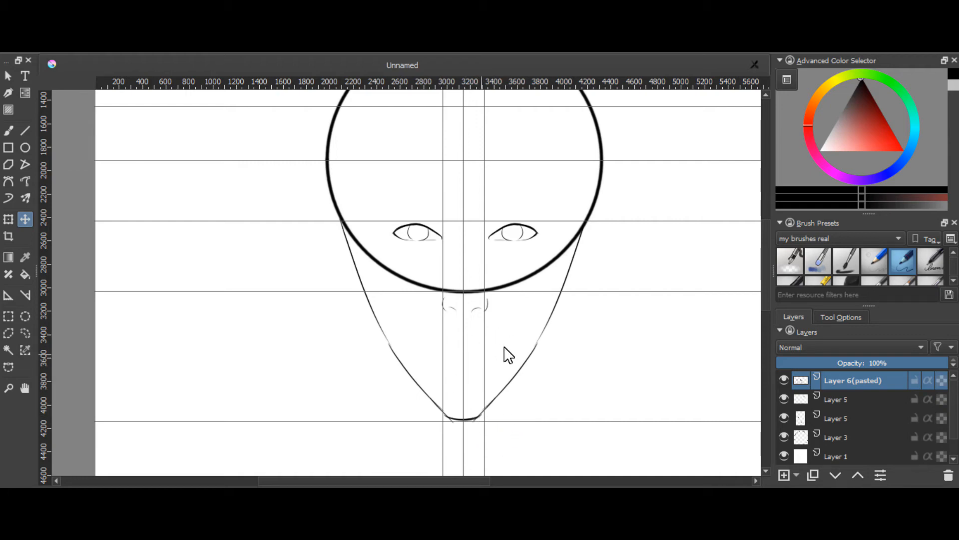
scroll(537, 199, "up", 2)
mouse_move(769, 255)
left_mouse_down()
mouse_move(772, 274)
mouse_move(778, 253)
left_mouse_up()
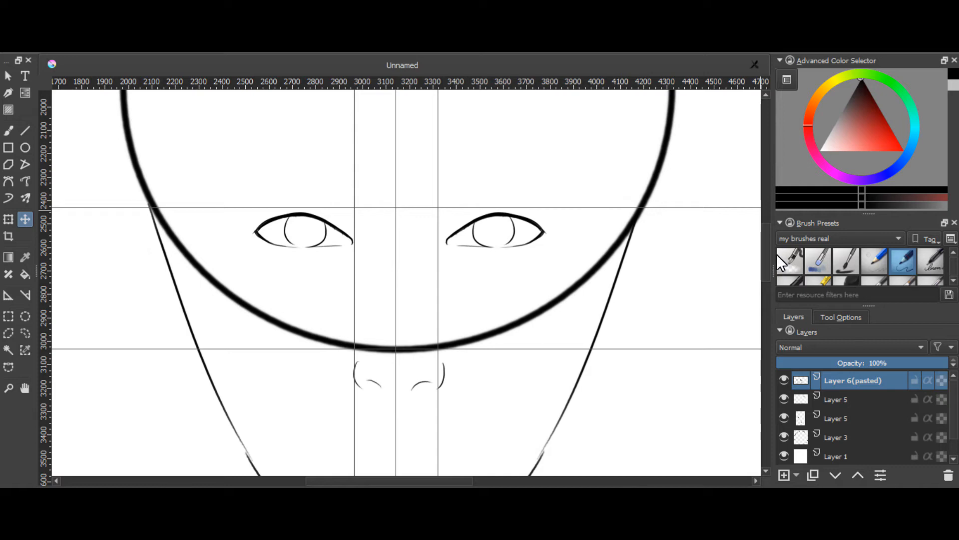
Step: Try brush strokes over both sides of the jaw toward the chin and undo them
left_click_drag(764, 267, 764, 292)
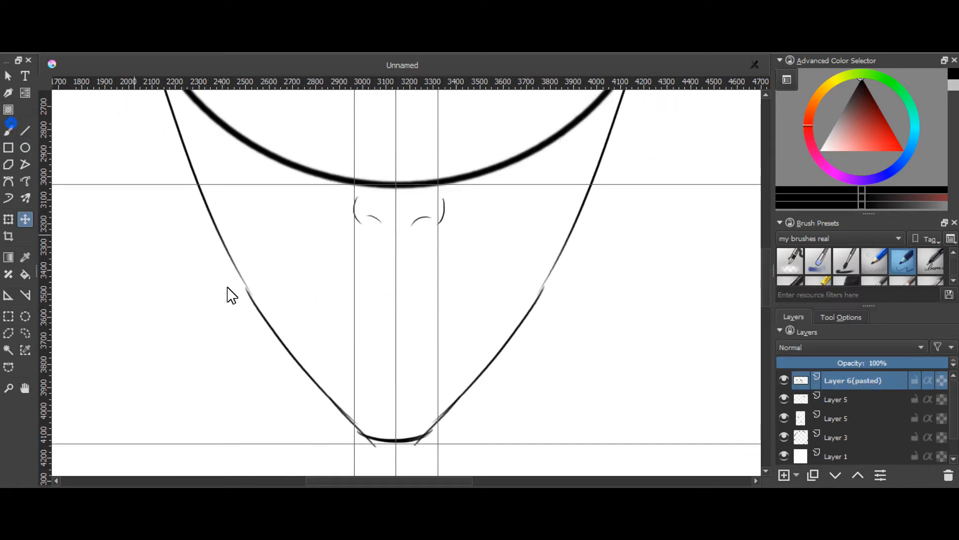
left_click(8, 130)
mouse_move(242, 290)
left_mouse_down()
mouse_move(376, 363)
mouse_move(292, 336)
mouse_move(522, 337)
mouse_move(626, 303)
left_mouse_up()
key("ctrl+z")
key("ctrl+z")
left_click_drag(261, 311, 382, 401)
left_click_drag(531, 301, 365, 436)
key("ctrl+z")
key("ctrl+z")
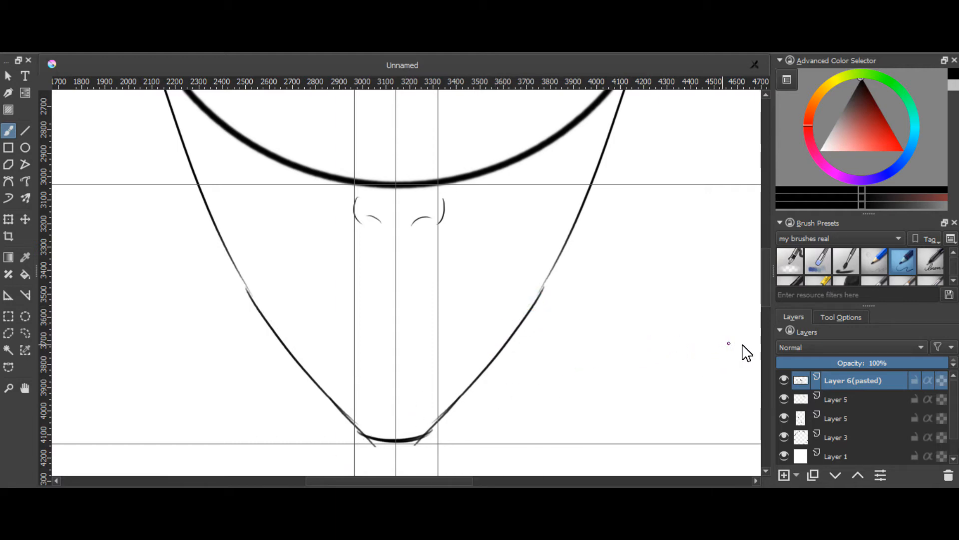
Step: Try several thin eyelid-crease strokes above the right eye, undoing each attempt
left_click_drag(769, 299, 765, 257)
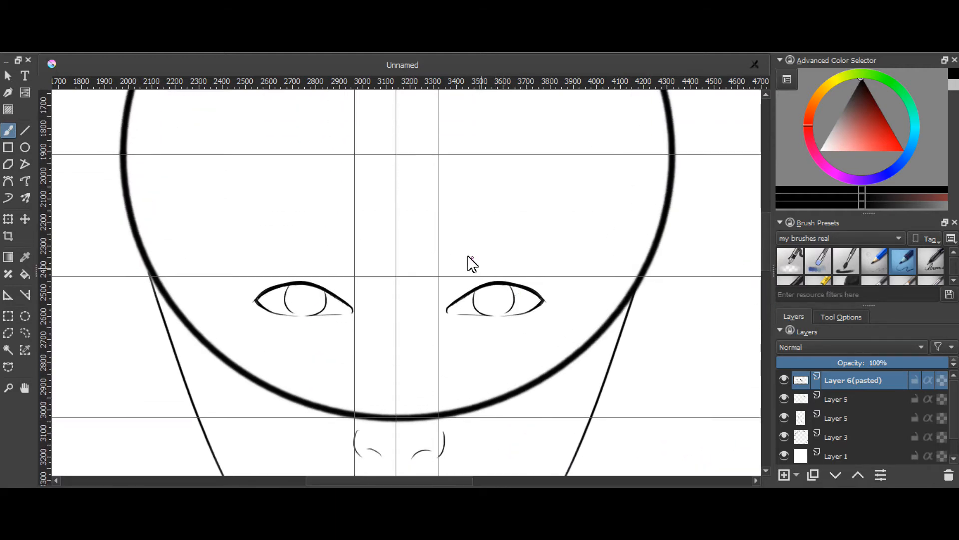
key("plus")
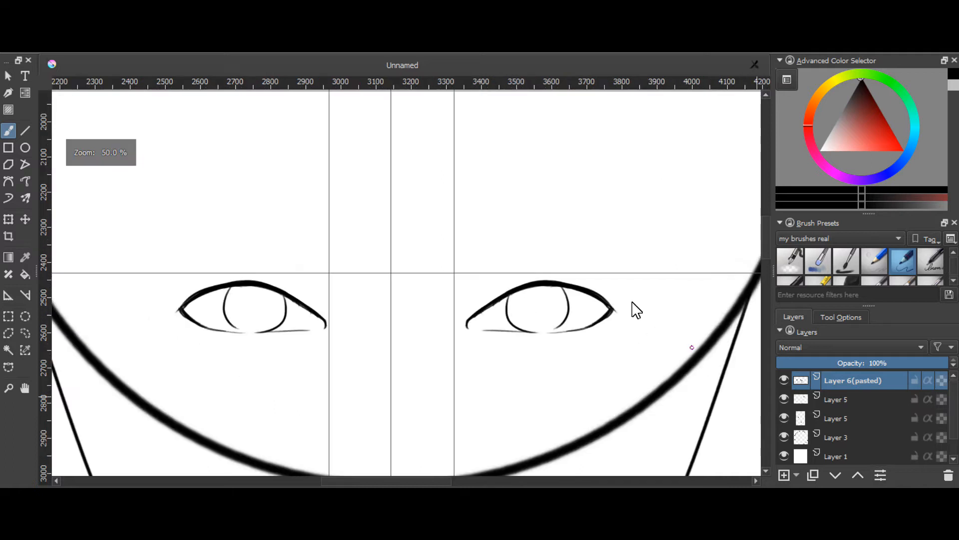
left_click_drag(477, 302, 529, 276)
key("ctrl+z")
left_click_drag(487, 299, 531, 274)
key("ctrl+z")
key("ctrl+z")
key("ctrl+z")
mouse_move(474, 300)
left_mouse_down()
mouse_move(519, 276)
mouse_move(569, 279)
left_mouse_up()
key("ctrl+z")
key("ctrl+z")
left_click_drag(551, 273, 575, 279)
key("ctrl+z")
key("ctrl+z")
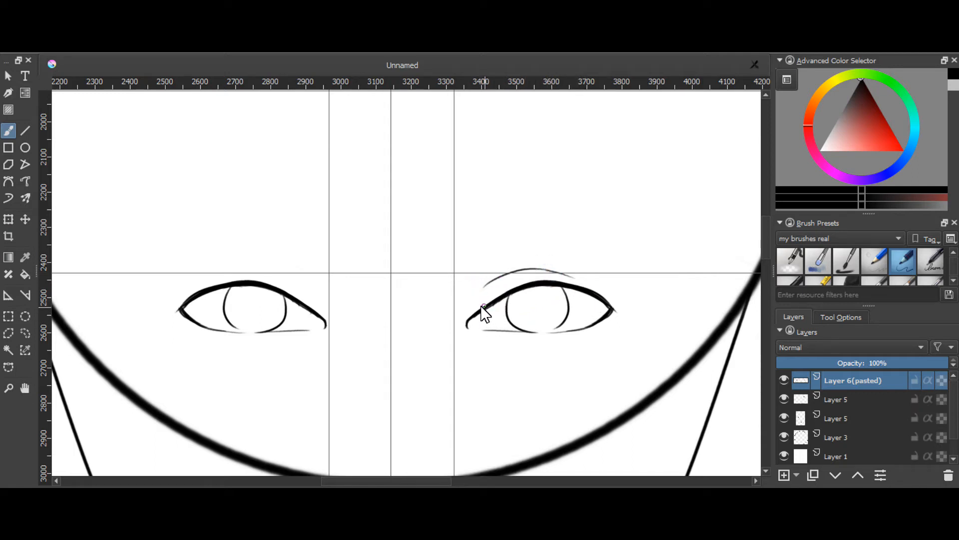
key("ctrl+z")
key("ctrl+z")
mouse_move(469, 311)
left_mouse_down()
mouse_move(501, 290)
mouse_move(467, 315)
mouse_move(519, 287)
left_mouse_up()
key("ctrl+z")
key("ctrl+z")
left_click_drag(465, 313, 513, 284)
key("ctrl+z")
key("ctrl+z")
key("ctrl+z")
left_click_drag(470, 307, 517, 284)
key("ctrl+z")
mouse_move(472, 307)
left_mouse_down()
mouse_move(504, 289)
mouse_move(525, 310)
left_mouse_up()
key("ctrl+z")
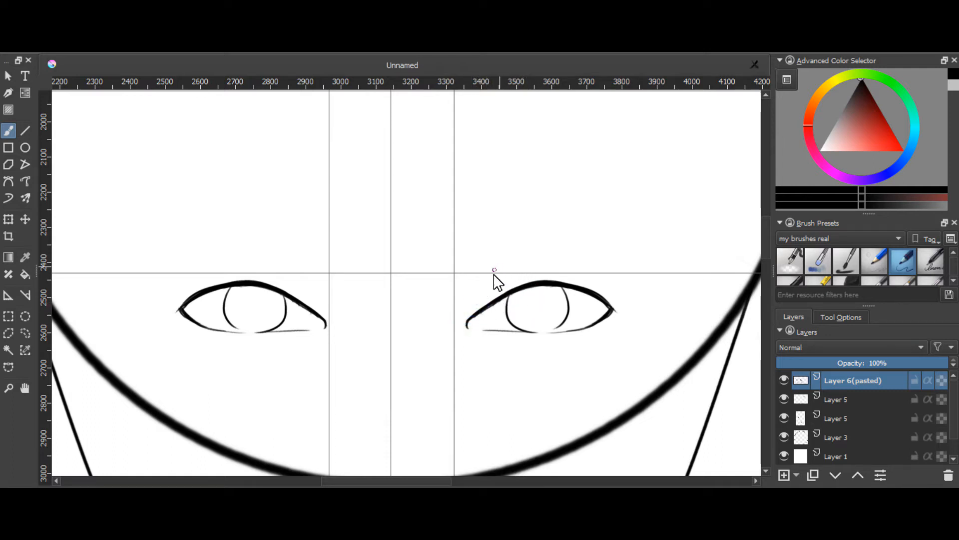
Step: Draw a thin curved eyelid crease just above the right eye's upper lid
mouse_move(478, 290)
left_mouse_down()
mouse_move(537, 274)
mouse_move(579, 292)
left_mouse_up()
key("ctrl+z")
key("ctrl+z")
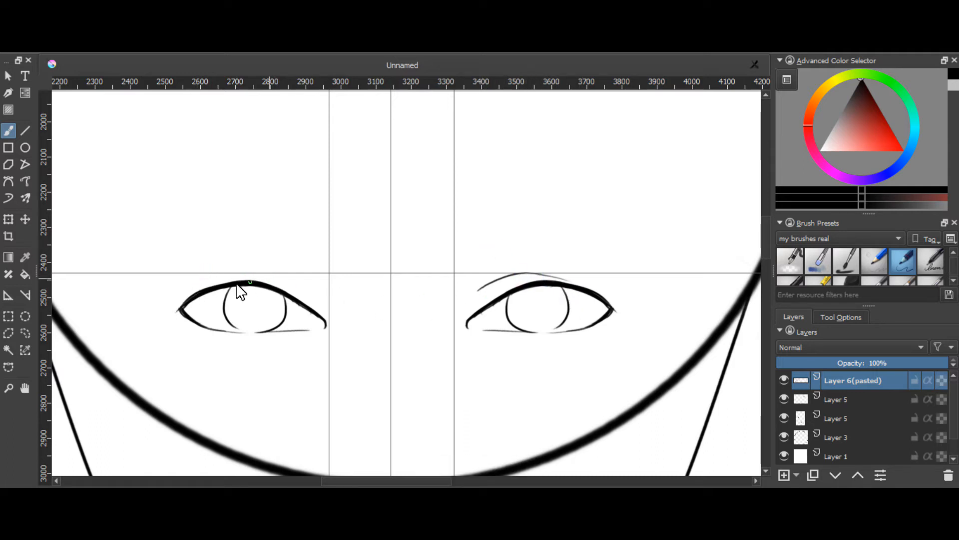
Step: Draw a matching thin eyelid crease above the left eye, redoing the stroke until it follows the lid
key("ctrl+z")
mouse_move(206, 282)
left_mouse_down()
mouse_move(271, 276)
mouse_move(206, 285)
mouse_move(282, 287)
mouse_move(262, 275)
mouse_move(292, 283)
left_mouse_up()
key("ctrl+z")
key("ctrl+z")
mouse_move(200, 283)
left_mouse_down()
mouse_move(263, 275)
mouse_move(282, 290)
mouse_move(273, 278)
mouse_move(241, 278)
mouse_move(277, 275)
mouse_move(295, 301)
mouse_move(275, 276)
mouse_move(298, 287)
mouse_move(300, 294)
mouse_move(268, 276)
mouse_move(302, 300)
left_mouse_up()
key("ctrl+z")
key("ctrl+z")
key("ctrl+z")
left_click_drag(267, 276, 303, 296)
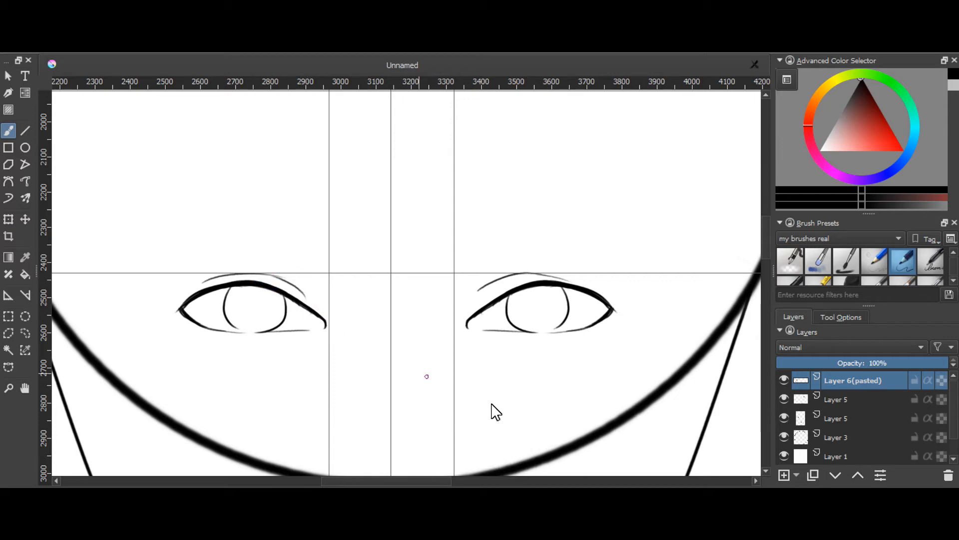
Step: Check both eyelid creases against the whole head
key("ctrl+minus")
key("ctrl+minus")
key("ctrl+minus")
key("ctrl+minus")
key("ctrl+minus")
key("ctrl+plus")
key("ctrl+plus")
key("ctrl+plus")
key("ctrl+plus")
key("ctrl+plus")
Step: Draw a tapered, gently arched eyebrow line above the right eye, starting near the nose-wing guide
left_click_drag(466, 261, 682, 252)
left_click_drag(464, 261, 630, 232)
key("ctrl+z")
key("ctrl+z")
left_click_drag(459, 265, 586, 237)
key("ctrl+z")
key("ctrl+z")
mouse_move(461, 267)
left_mouse_down()
mouse_move(569, 236)
mouse_move(560, 236)
left_mouse_up()
key("ctrl+z")
mouse_move(464, 260)
left_mouse_down()
mouse_move(570, 246)
mouse_move(484, 259)
mouse_move(487, 249)
mouse_move(552, 243)
mouse_move(466, 250)
mouse_move(497, 246)
left_mouse_up()
left_click_drag(474, 255, 541, 236)
key("ctrl+z")
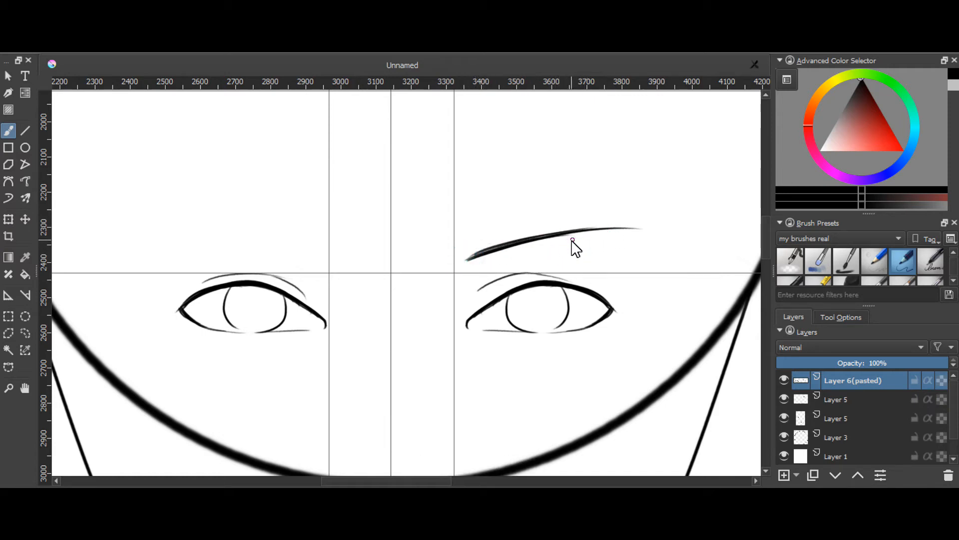
Step: Add short hair strokes at the right eyebrow's inner end and thicken its line
mouse_move(458, 258)
left_mouse_down()
mouse_move(475, 247)
mouse_move(466, 256)
mouse_move(513, 258)
mouse_move(459, 260)
mouse_move(475, 246)
mouse_move(462, 254)
mouse_move(467, 276)
mouse_move(468, 252)
mouse_move(469, 272)
mouse_move(464, 252)
mouse_move(471, 263)
mouse_move(454, 258)
mouse_move(516, 241)
mouse_move(476, 246)
mouse_move(562, 234)
left_mouse_up()
key("ctrl+z")
key("ctrl+z")
key("ctrl+z")
key("ctrl+z")
left_click_drag(490, 245, 552, 232)
key("ctrl+z")
left_click_drag(491, 246, 599, 231)
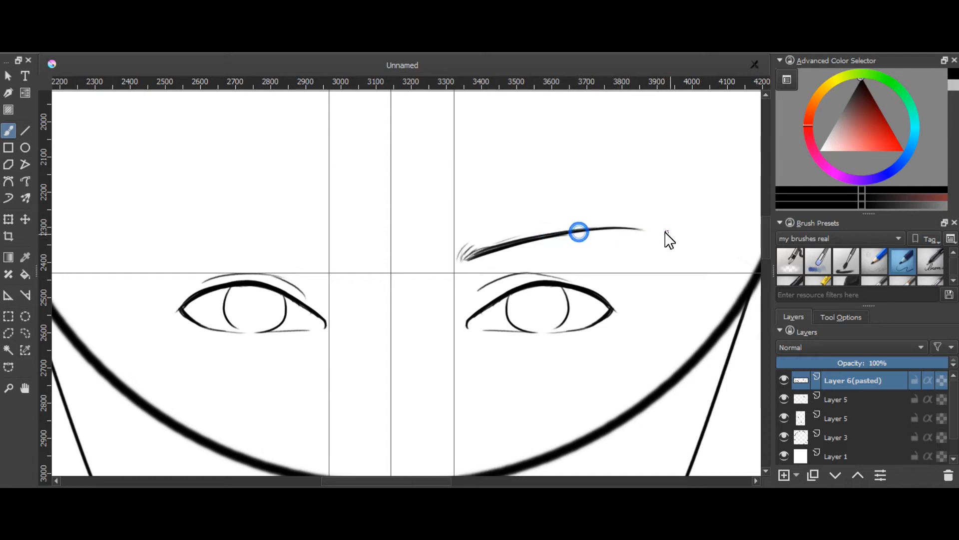
Step: Examine the right eyebrow in proportion to the eyes and the whole head
scroll(769, 251, "down", 3)
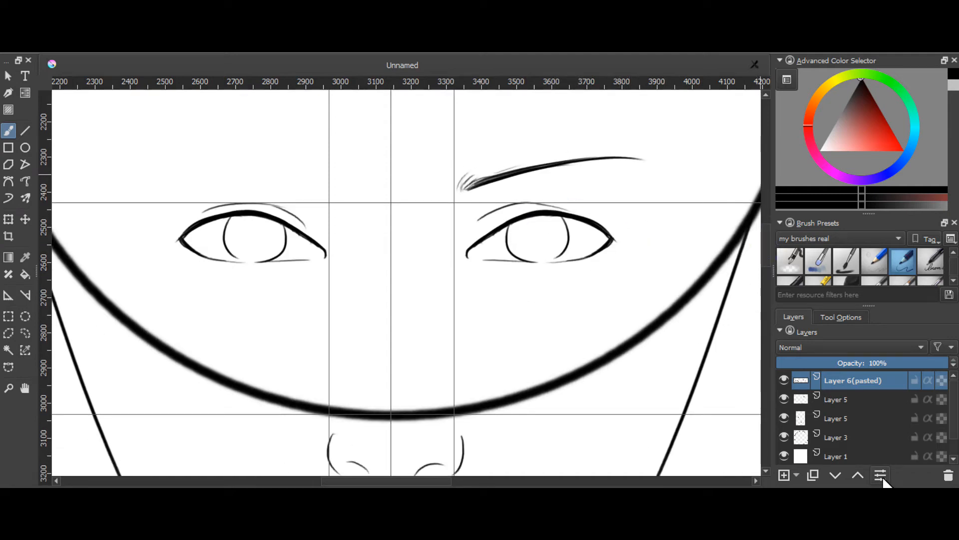
key("minus")
key("minus")
key("minus")
key("minus")
key("minus")
key("minus")
key("minus")
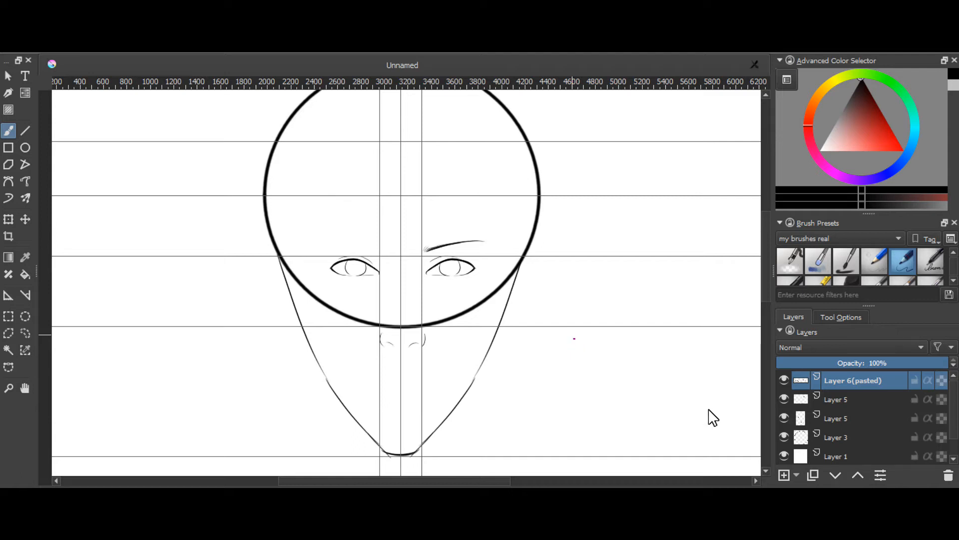
key("plus")
key("plus")
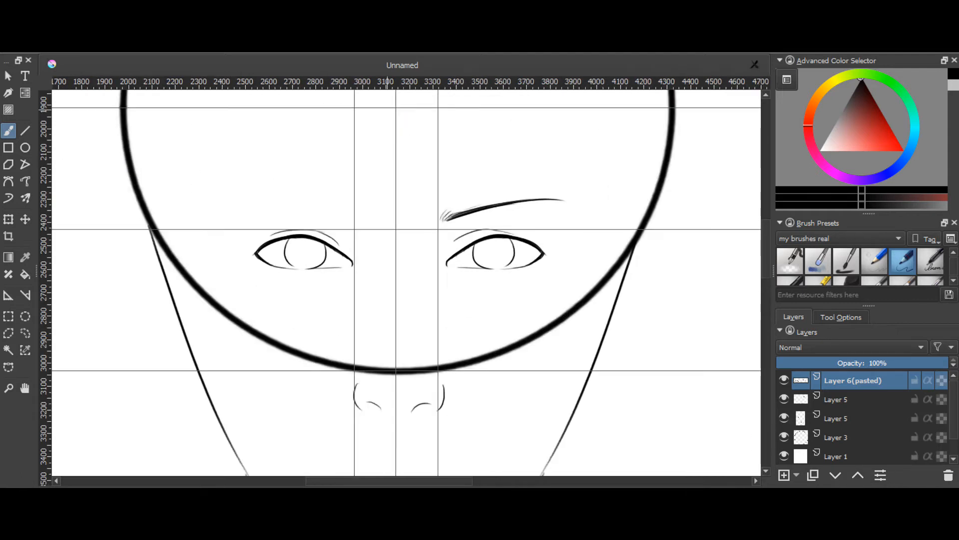
Step: Enclose the right eyebrow in a polygonal selection
left_click_drag(766, 270, 767, 280)
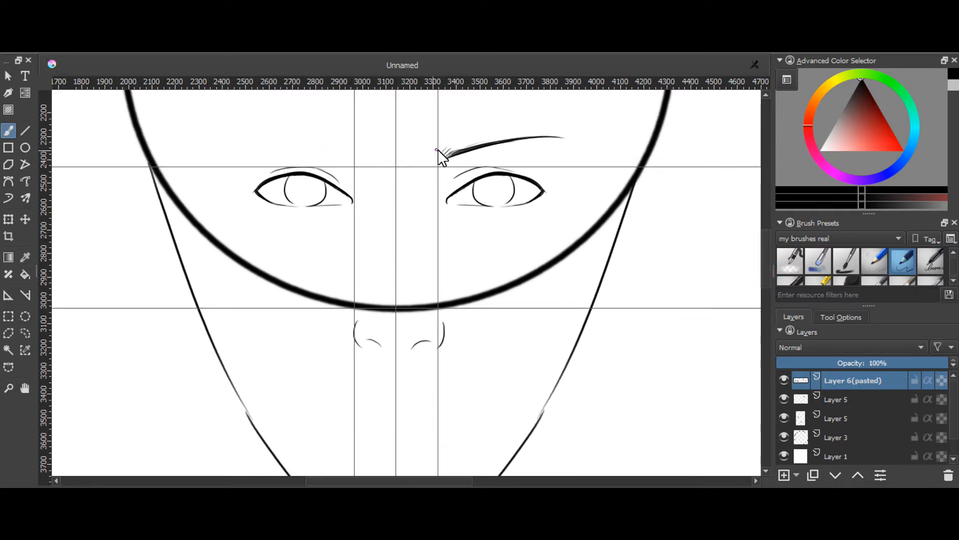
left_click(8, 333)
left_click(428, 135)
left_click(434, 165)
left_click(495, 150)
left_click(562, 152)
left_click(581, 120)
left_click(433, 121)
left_click(428, 134)
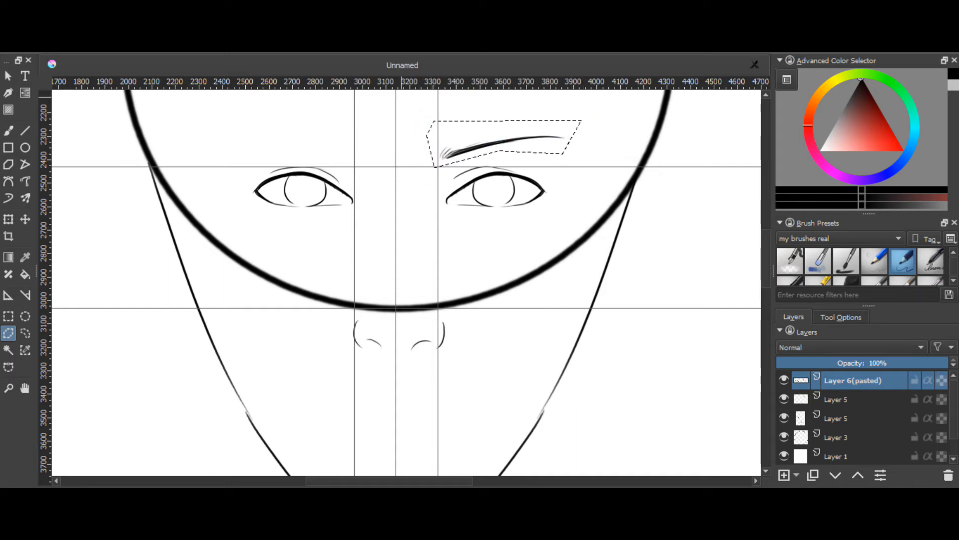
key("alt+i")
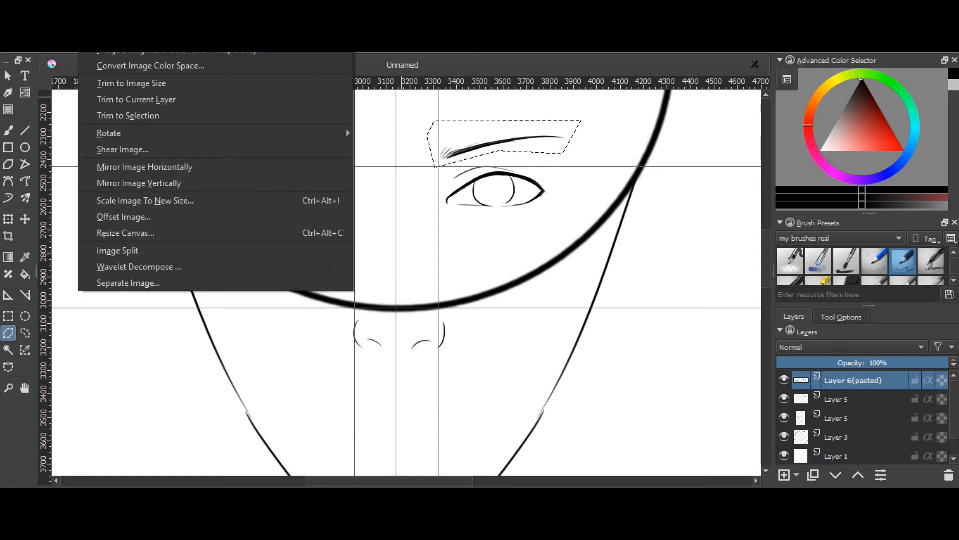
key("Escape")
key("alt+l")
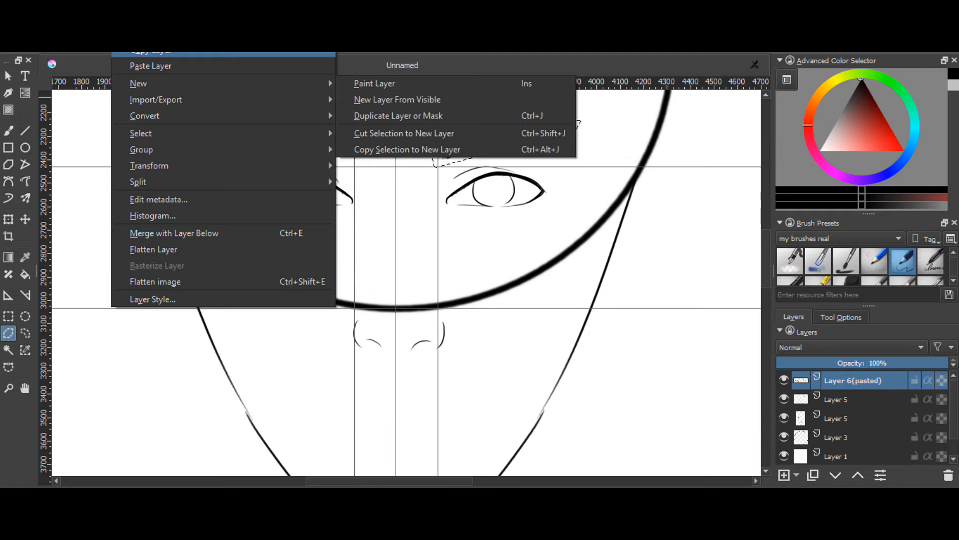
key("Escape")
key("alt+l")
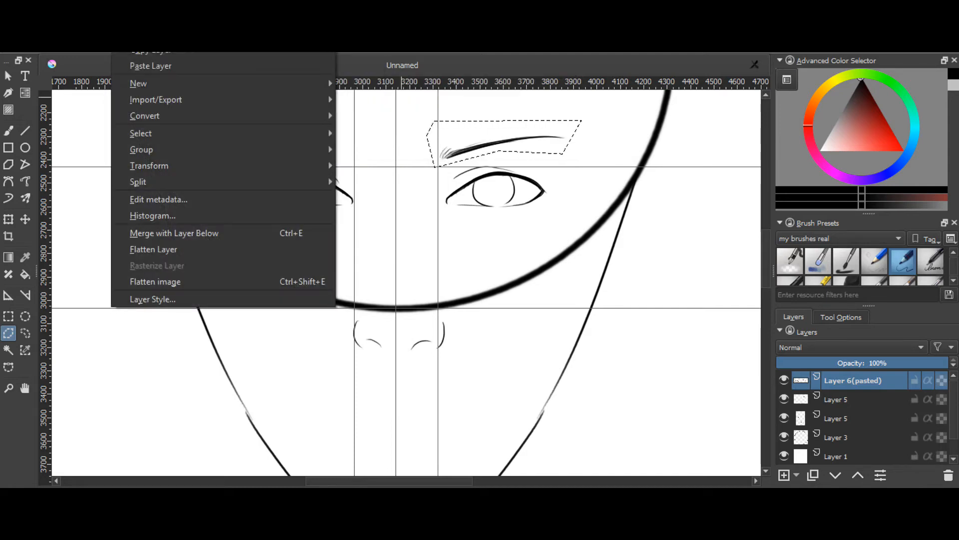
left_click(130, 65)
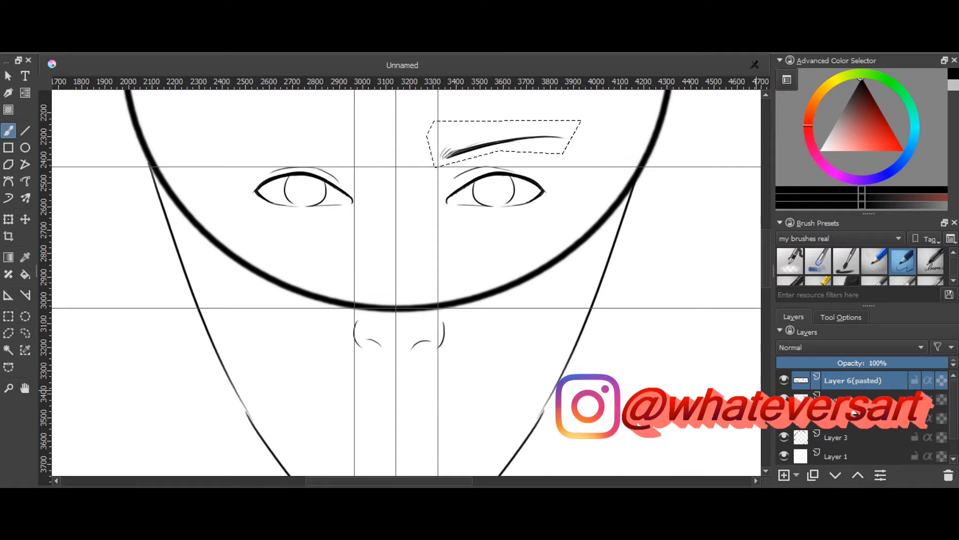
Step: Check which layers hold the eyes and the eyebrow, and preview the face in a mirrored view
left_click(783, 398)
left_click(783, 380)
left_click(782, 381)
left_click(783, 399)
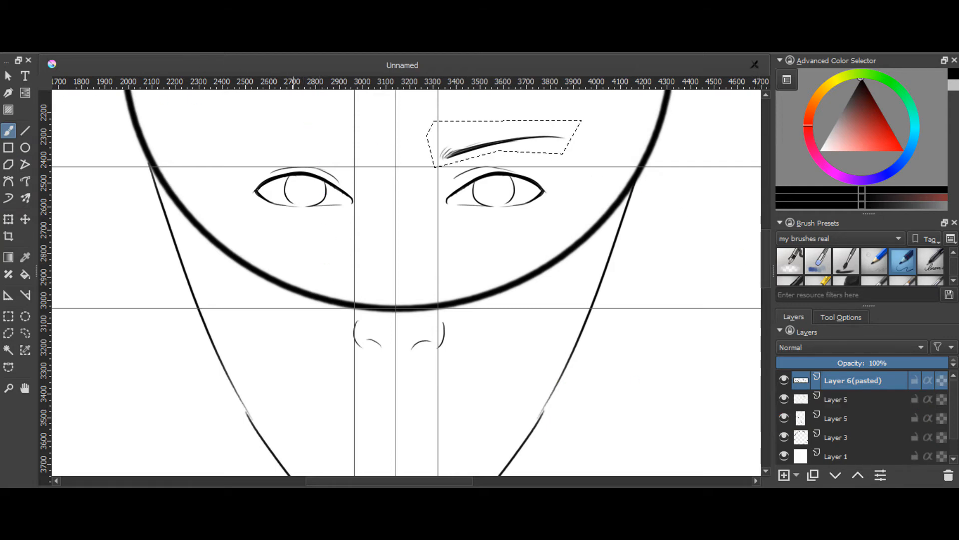
left_click(92, 18)
key("Escape")
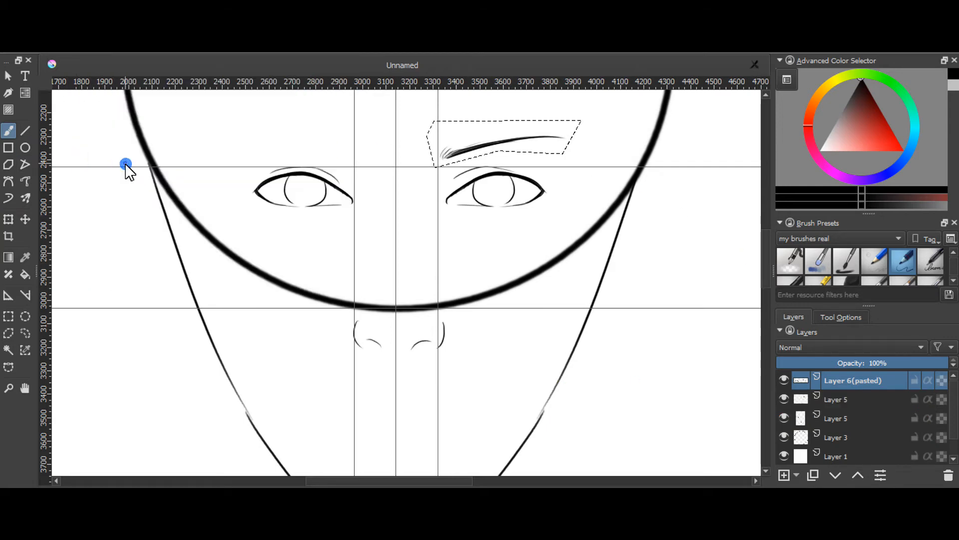
scroll(402, 167, "down", 6)
scroll(384, 161, "up", 6)
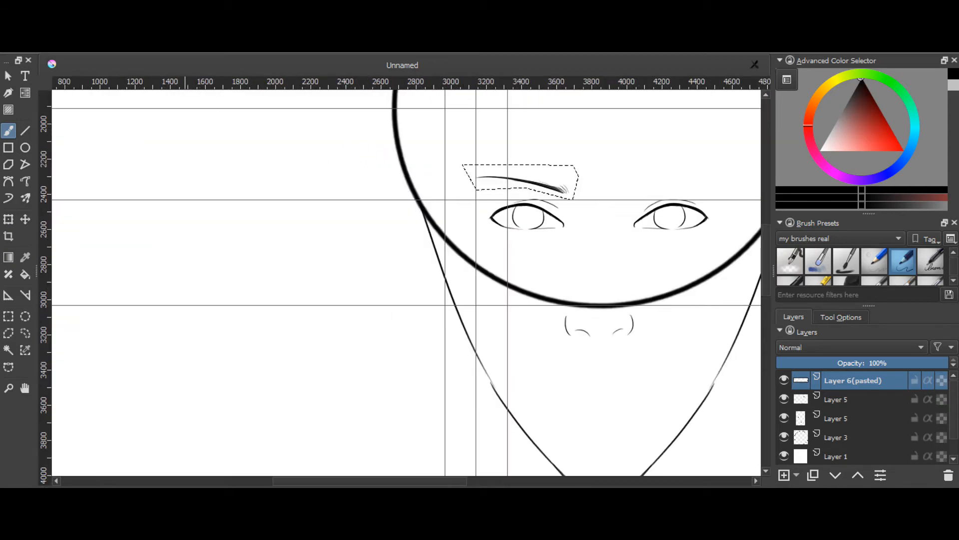
key("m")
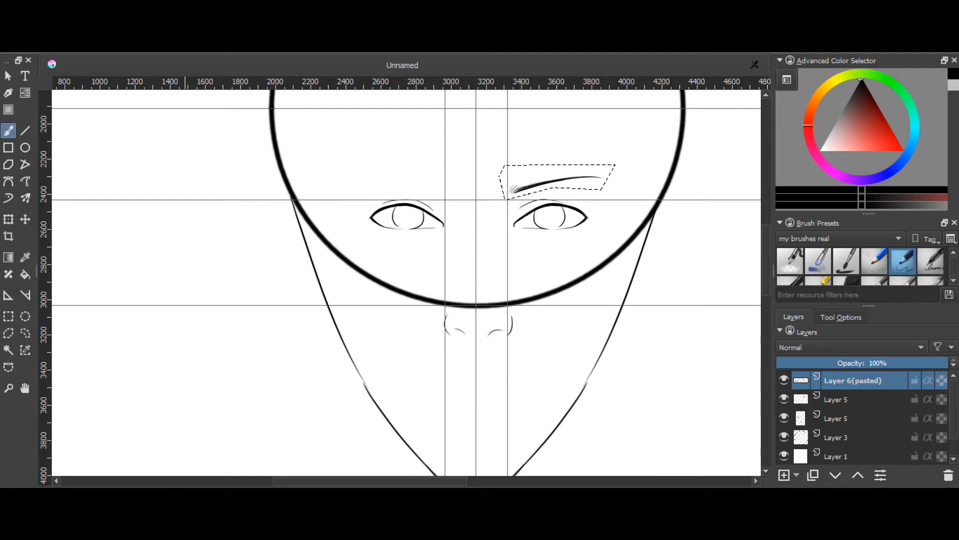
Step: Try to mirror the whole eye-and-eyebrow layer horizontally, and undo it
left_click(125, 18)
mouse_move(271, 164)
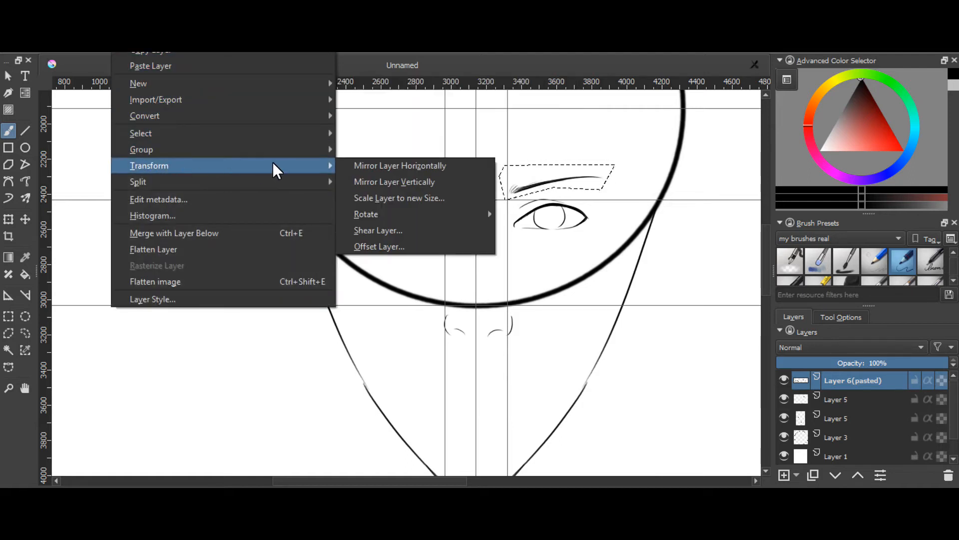
left_click(366, 165)
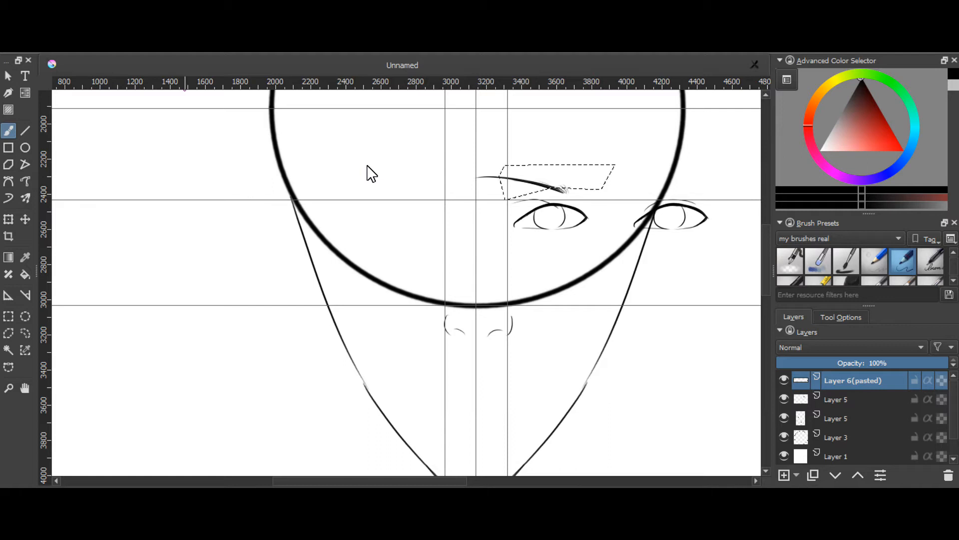
key("ctrl+z")
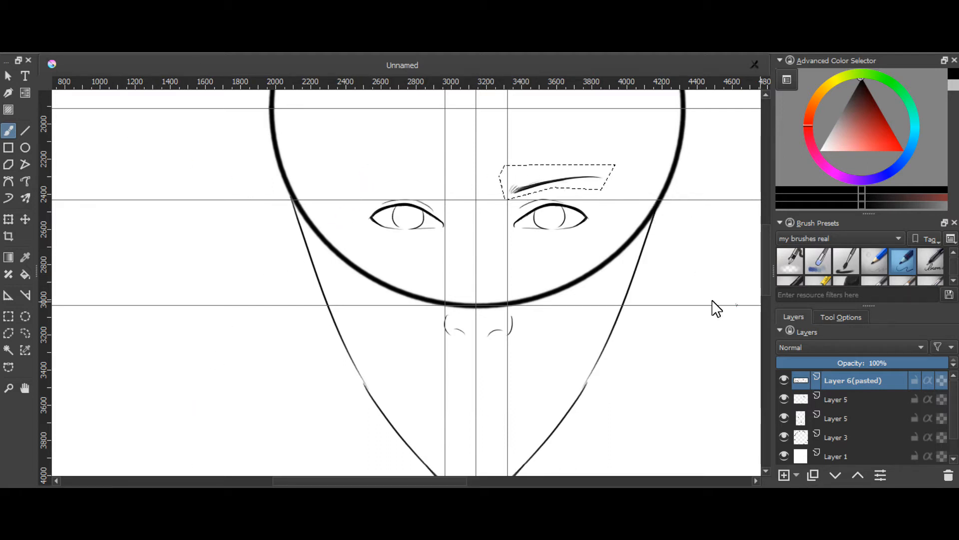
Step: Copy the selected right eyebrow and paste it as a new layer
left_click(783, 380)
left_click(782, 380)
right_click(864, 379)
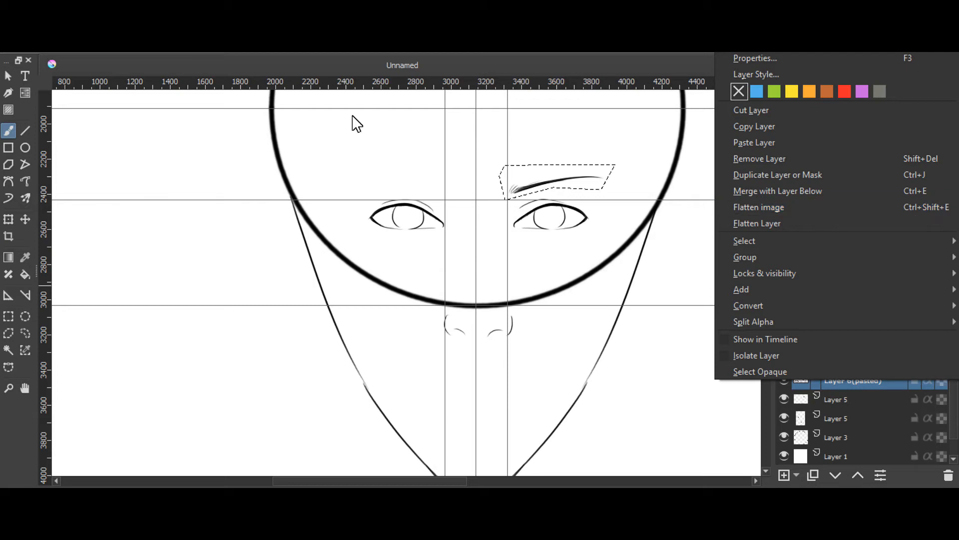
key("Escape")
key("alt+i")
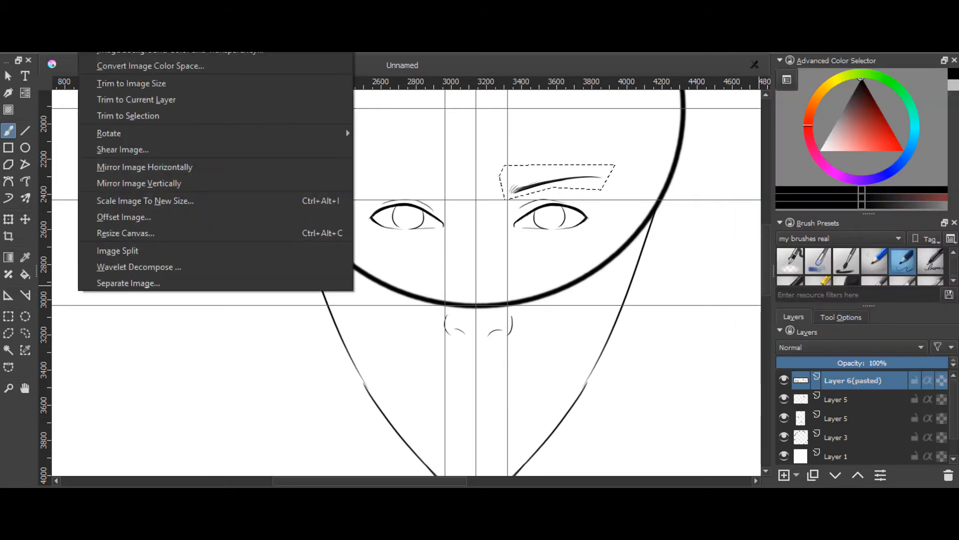
key("Left")
key("Left")
key("Left")
key("Right")
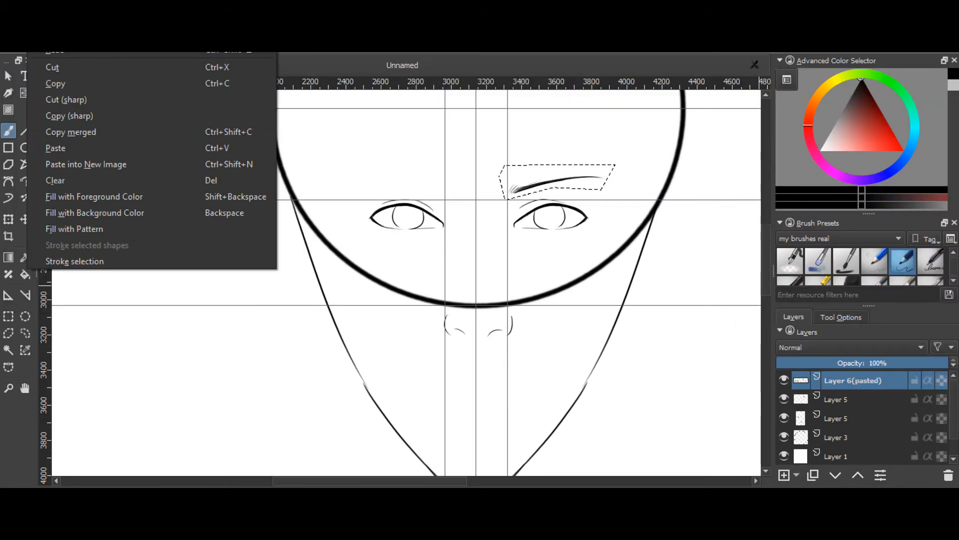
left_click(61, 85)
key("alt+e")
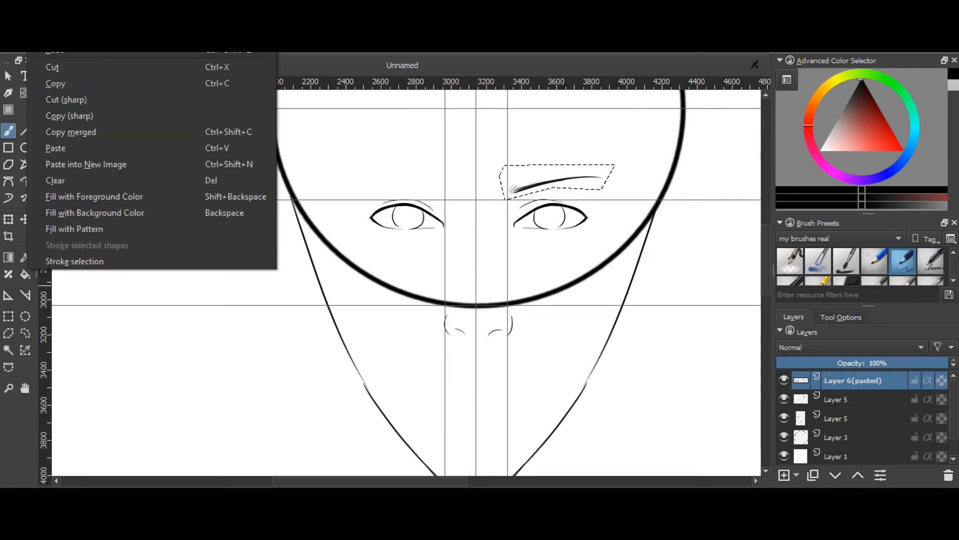
left_click(56, 147)
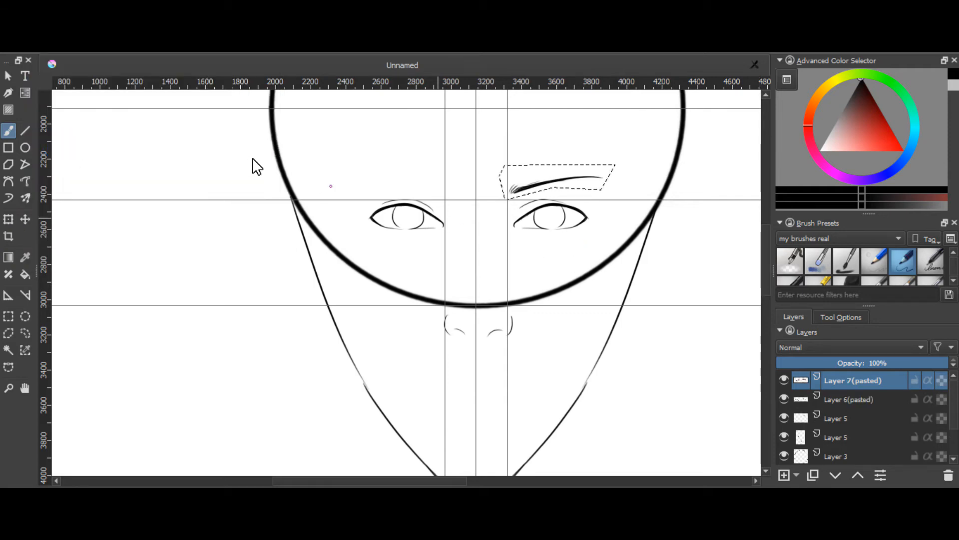
Step: Mirror the pasted eyebrow layer horizontally, clear the selection and move the eyebrow above the left eye
key("alt+l")
mouse_move(157, 165)
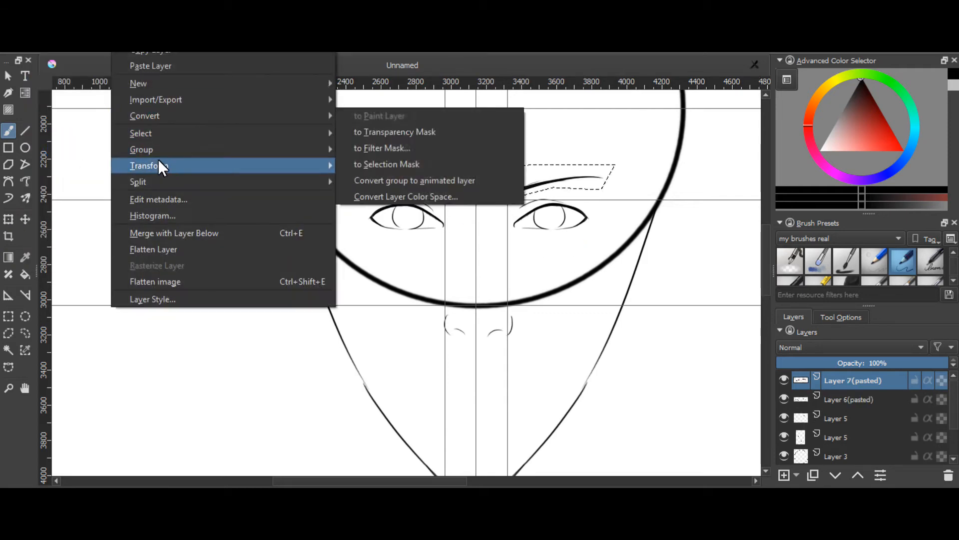
left_click(416, 169)
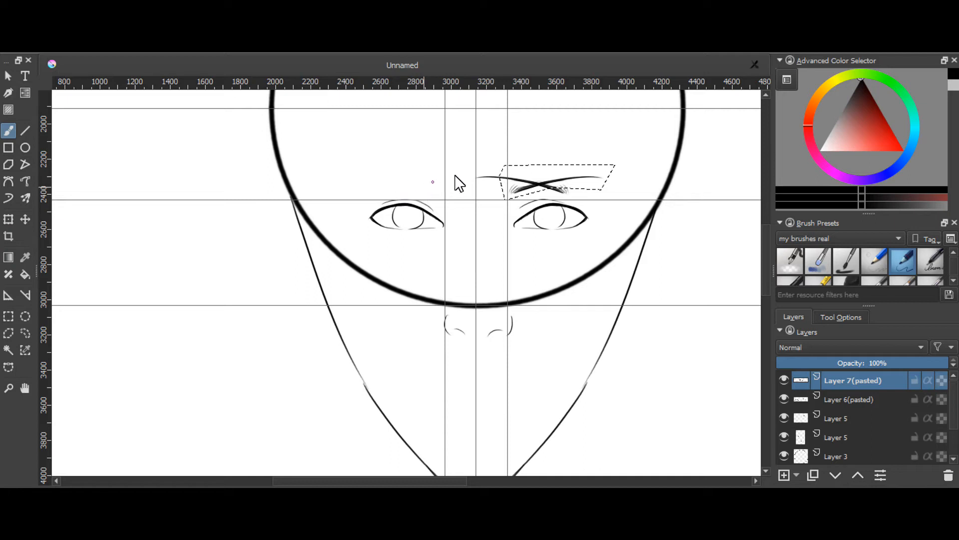
left_click(219, 284)
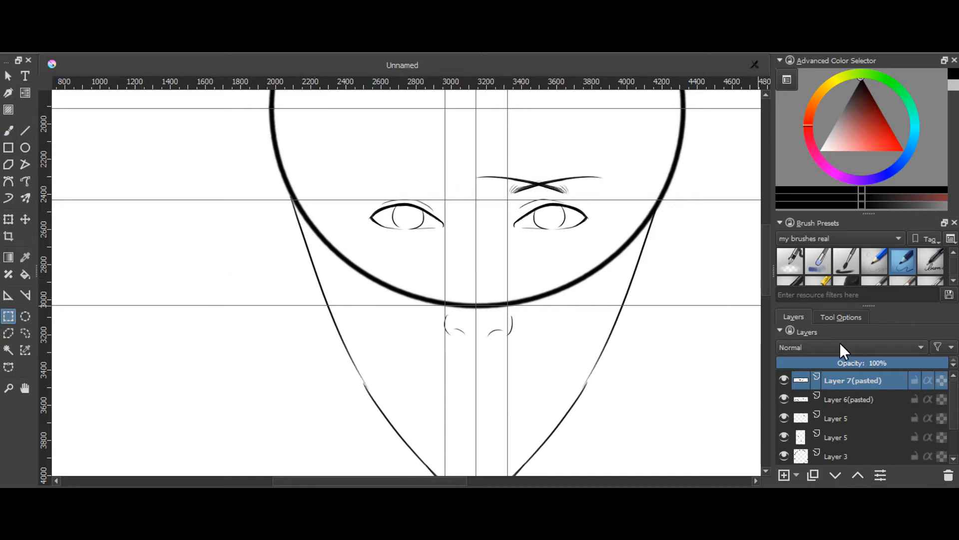
left_click_drag(484, 180, 360, 179)
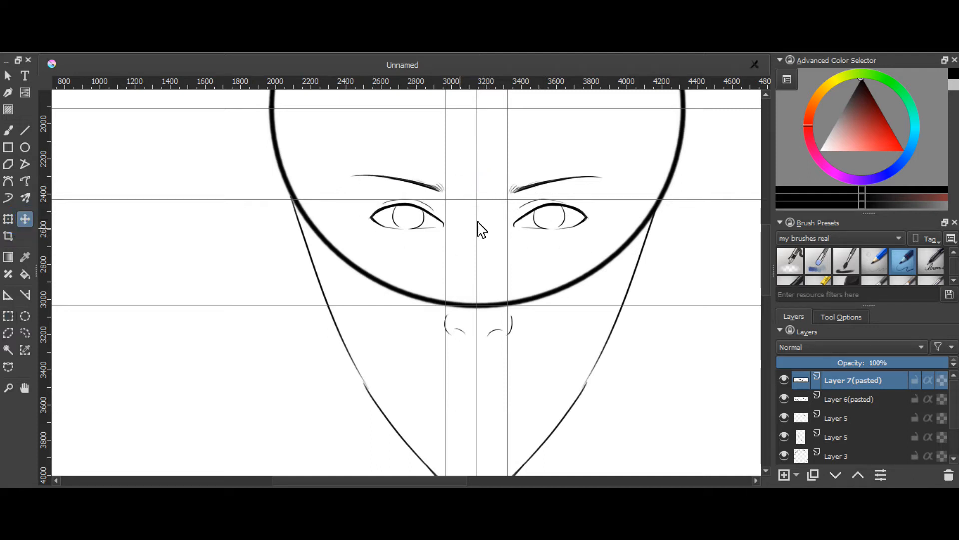
Step: Rotate the left eyebrow so its inner end slants down toward the eye, and nudge it closer to the nose-wing guide
left_click(9, 224)
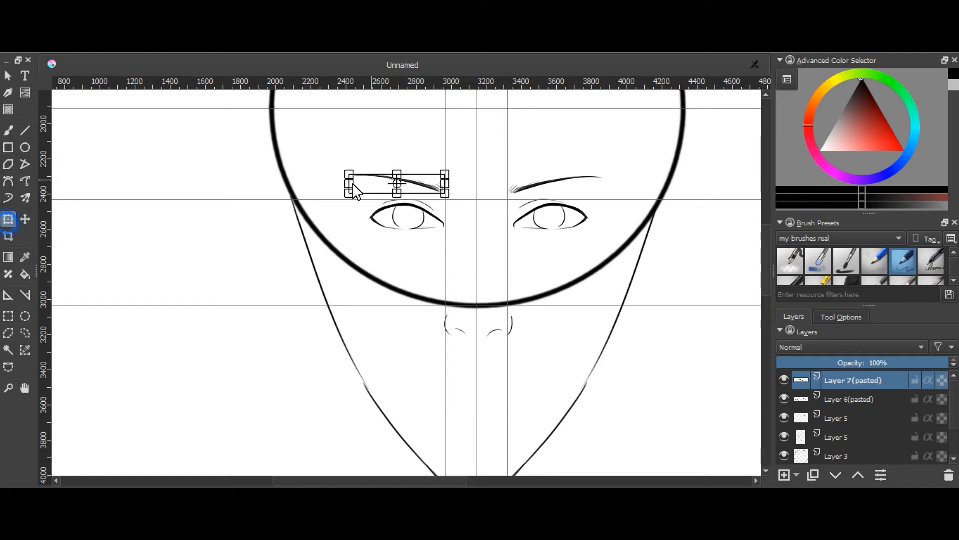
left_click_drag(342, 164, 380, 166)
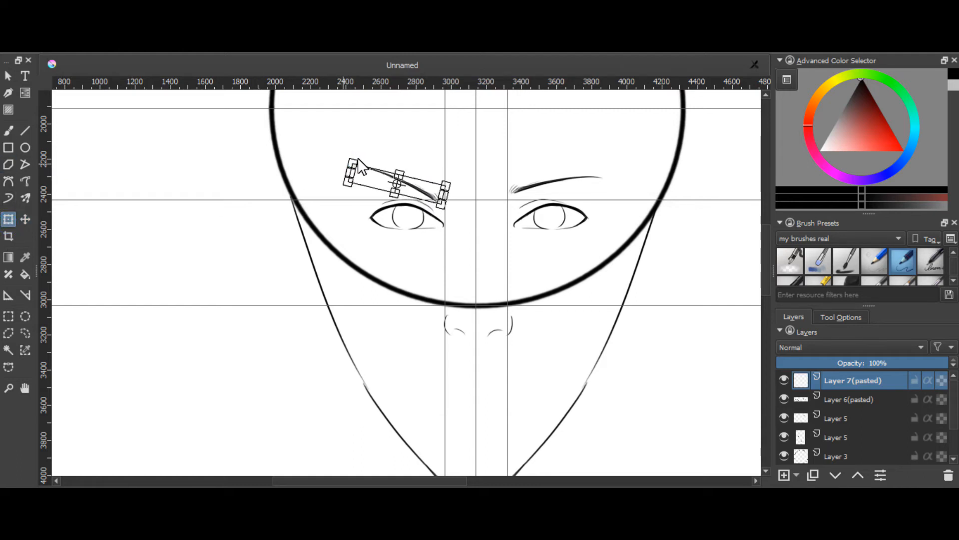
left_click_drag(421, 186, 380, 176)
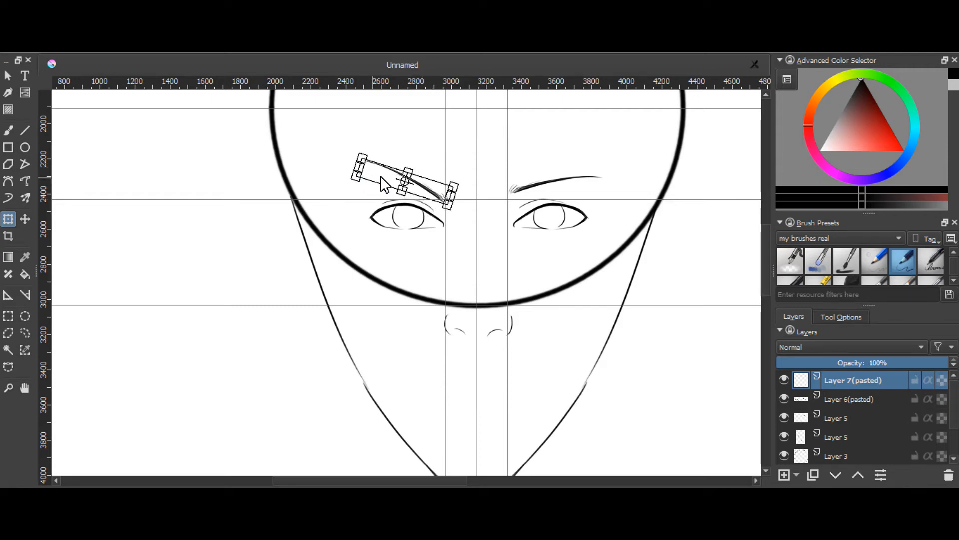
left_click(8, 316)
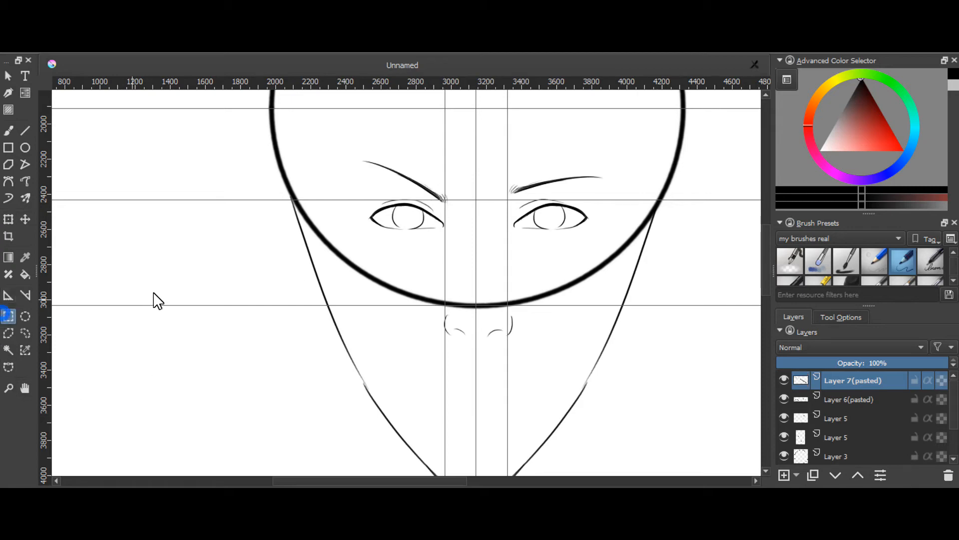
Step: Draw faint short frown creases beside the inner ends of both eyebrows
scroll(431, 270, "up", 2)
scroll(466, 160, "down", 3)
scroll(471, 159, "up", 2)
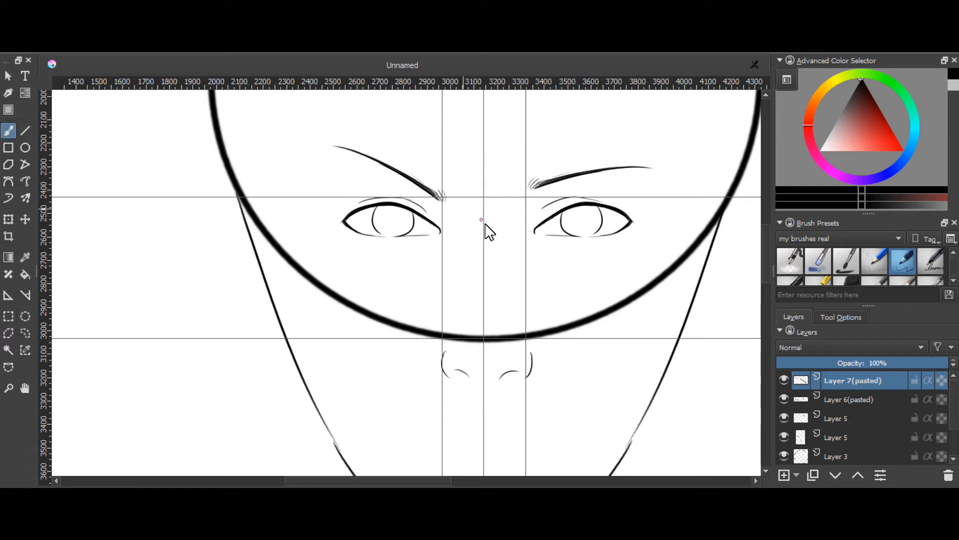
mouse_move(458, 191)
left_mouse_down()
mouse_move(441, 205)
mouse_move(453, 194)
mouse_move(451, 203)
left_mouse_up()
left_click(454, 192)
left_click_drag(517, 182, 536, 190)
Step: Try faint slanted cheekbone strokes inside both sides of the face outline, level with the nose
scroll(763, 268, "down", 3)
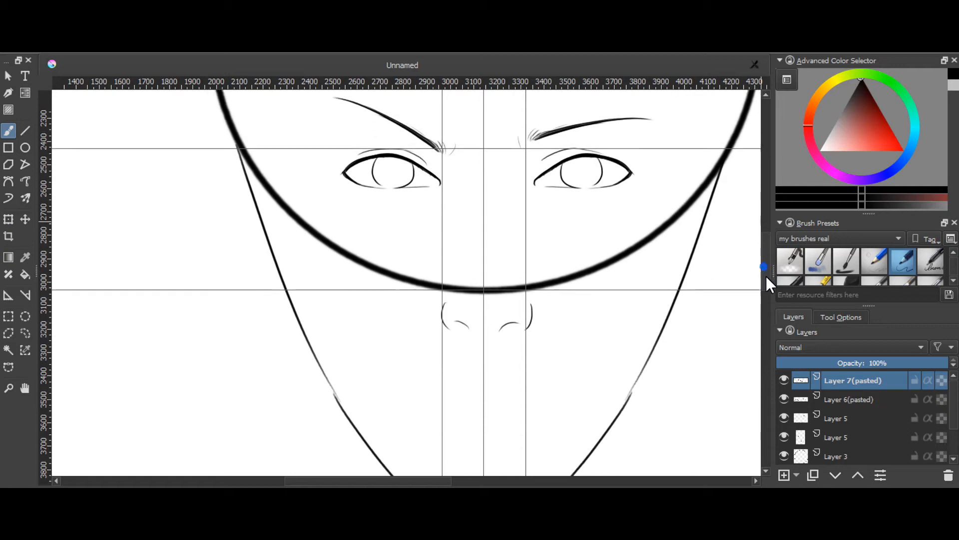
left_click(653, 280)
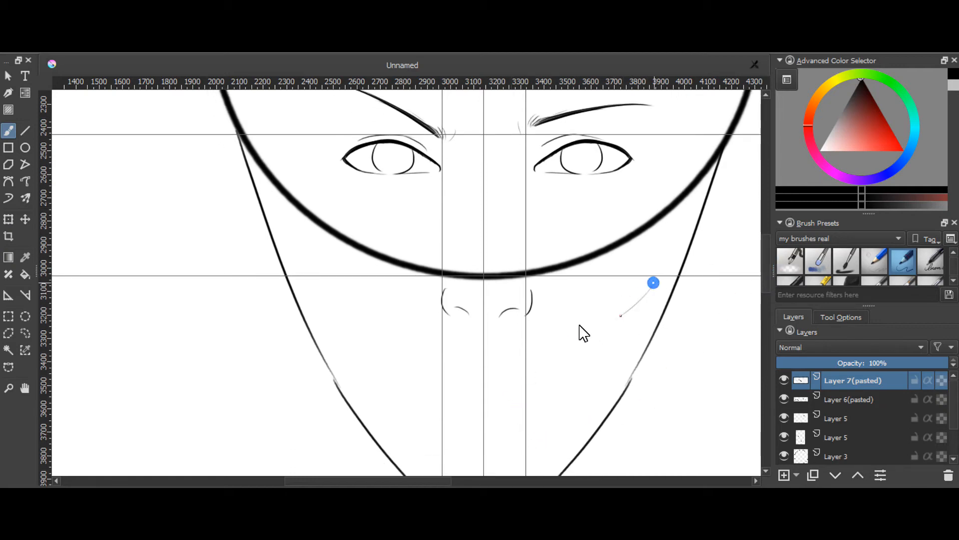
left_click(653, 301)
mouse_move(290, 290)
left_mouse_down()
mouse_move(368, 332)
mouse_move(425, 340)
left_mouse_up()
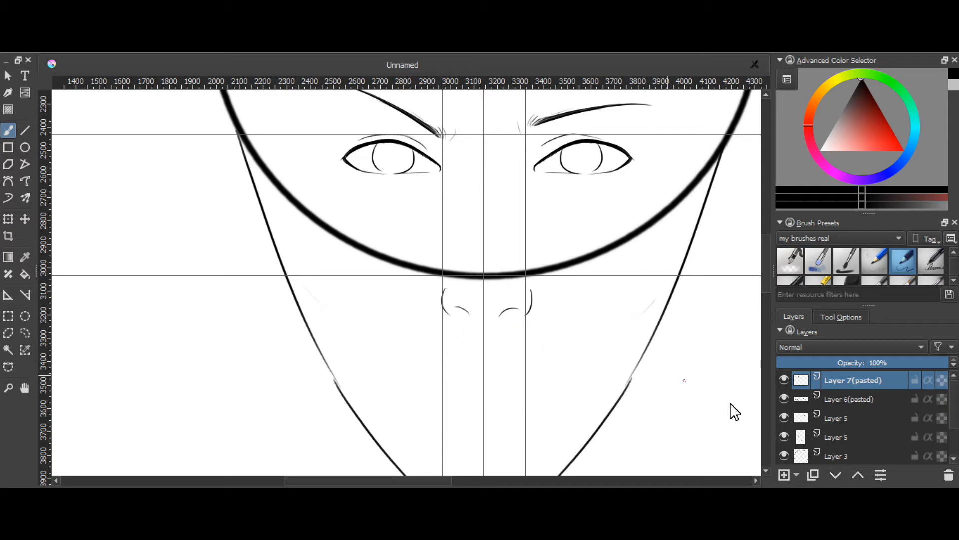
key("ctrl+minus")
key("ctrl+minus")
key("ctrl+plus")
key("ctrl+minus")
key("ctrl+plus")
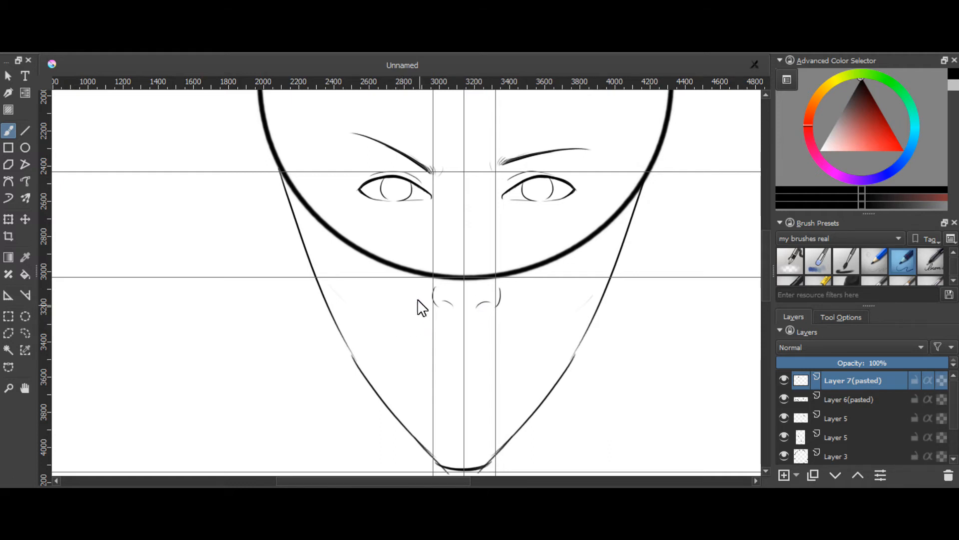
left_click(470, 289)
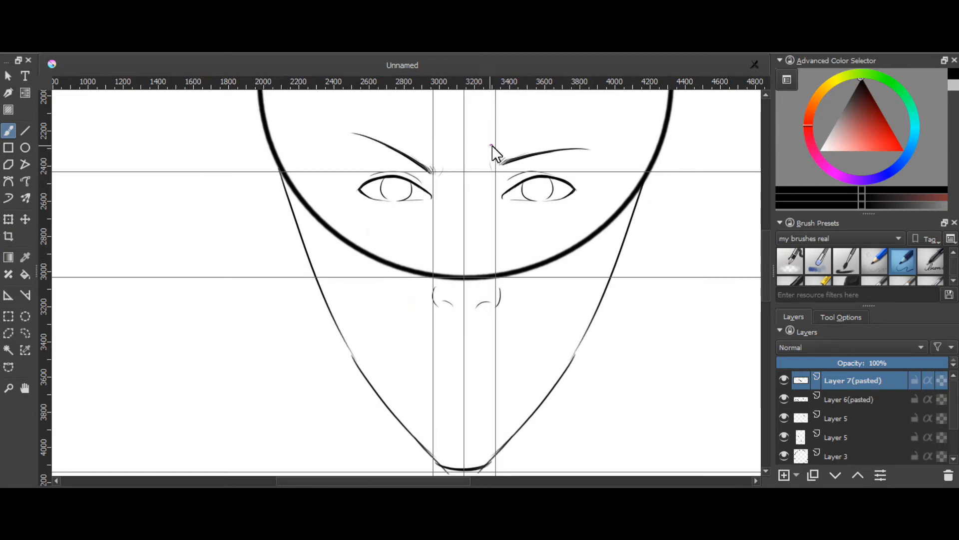
Step: Paint a small solid black pupil in the centre of each iris
left_click(539, 186)
left_click(536, 189)
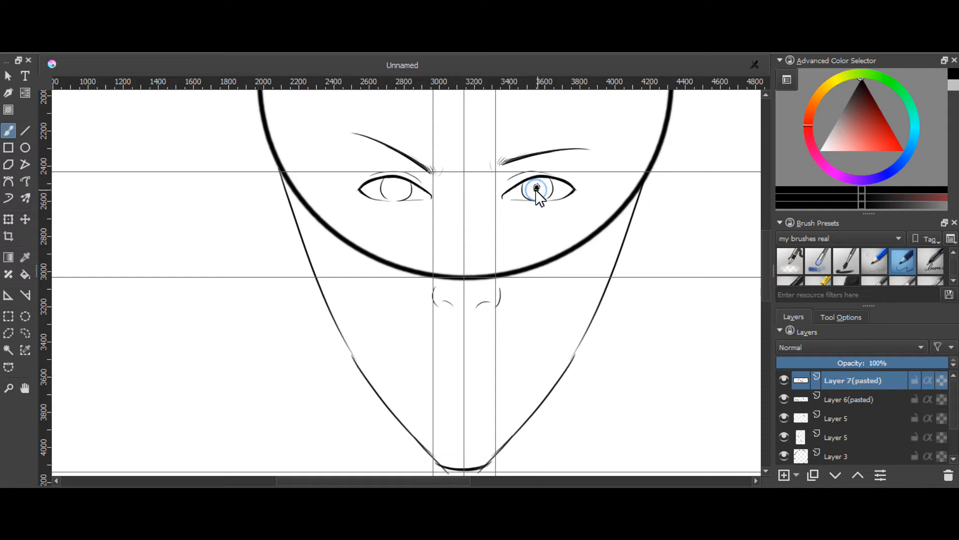
left_click(536, 187)
left_click(396, 187)
left_click(395, 188)
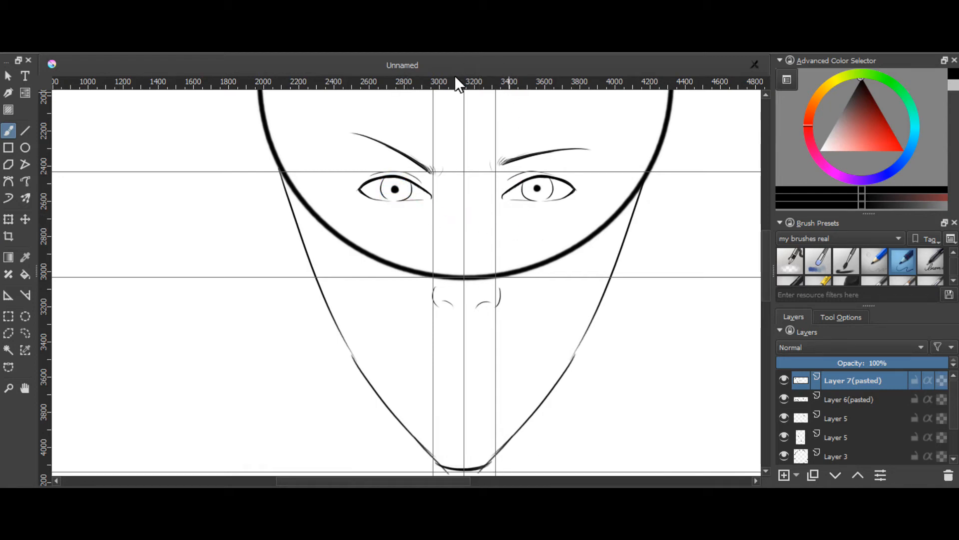
Step: Draw faint smile lines slanting down and outward from both nose wings, undoing and redrawing strokes until they suit
left_click_drag(439, 263, 367, 415)
key("ctrl+z")
key("ctrl+z")
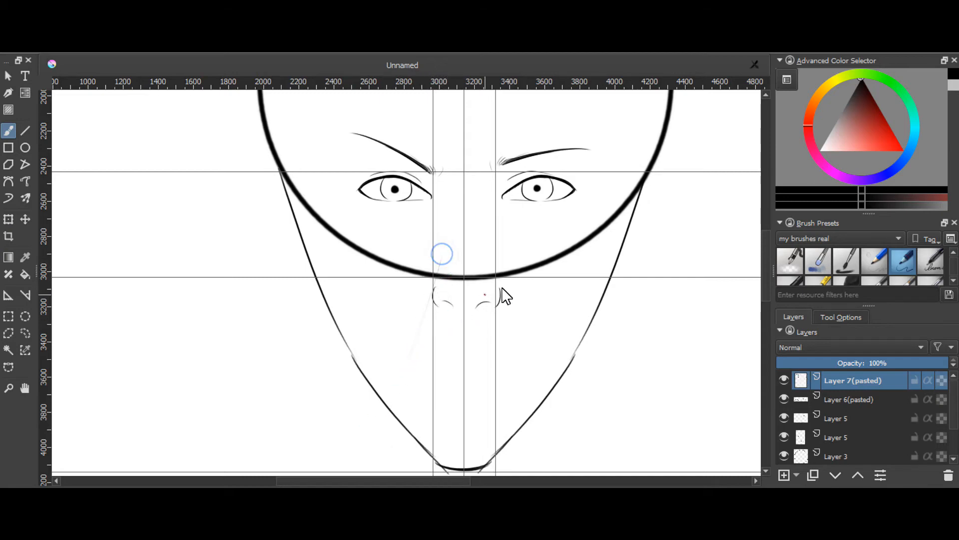
key("ctrl+z")
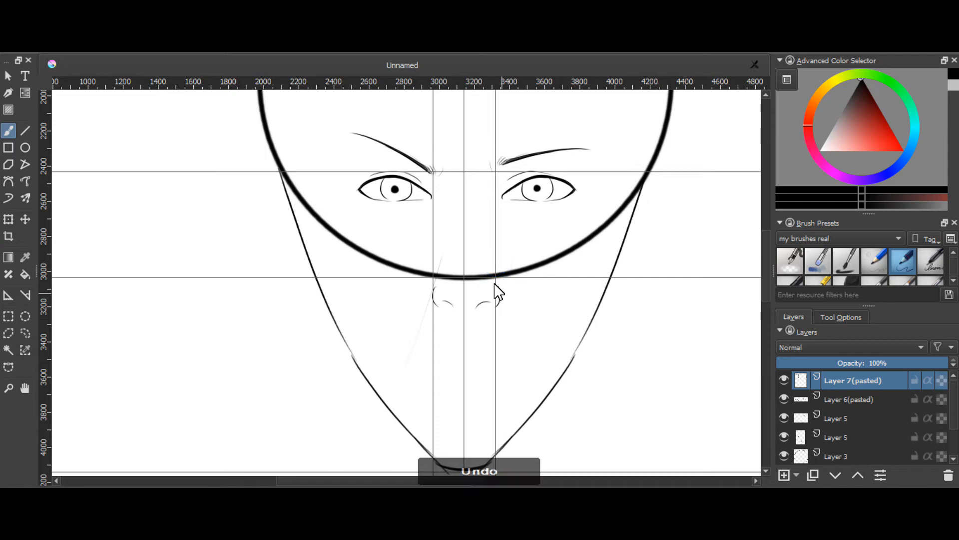
left_click_drag(488, 265, 547, 375)
key("ctrl+z")
left_click_drag(492, 273, 532, 349)
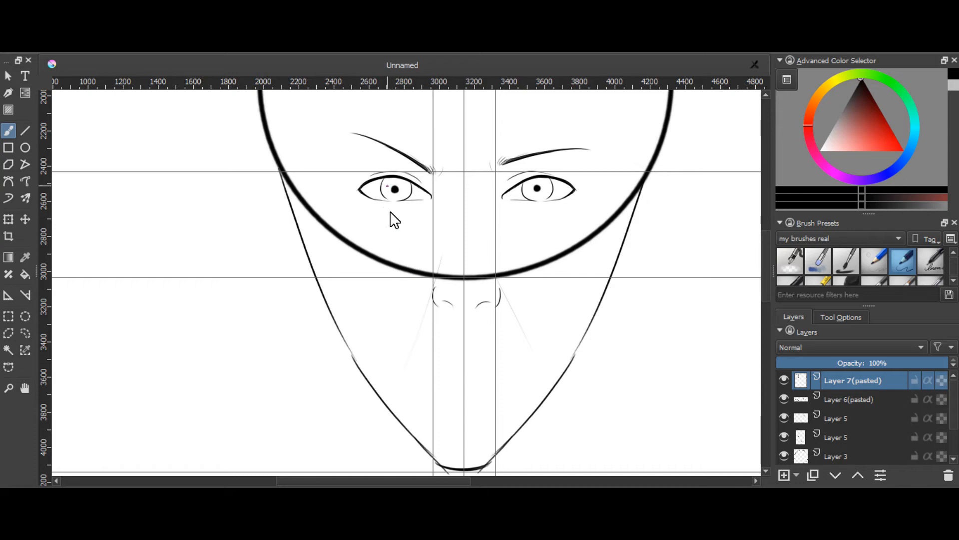
Step: Undo the faint smile lines beside the nose and enlarge the black pupil in the centre of each iris
key("ctrl+z")
left_click(538, 188)
left_click(394, 188)
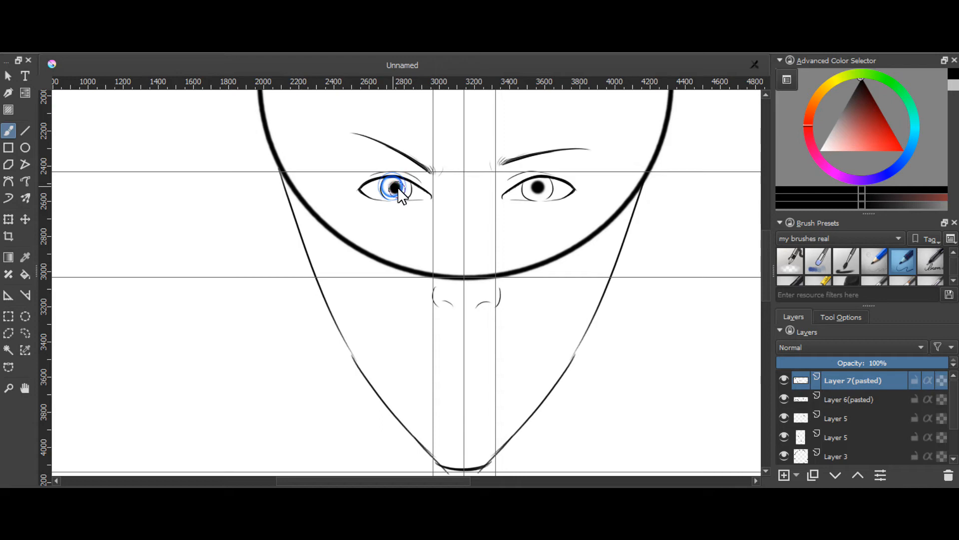
left_click(394, 188)
Step: Draw a thin horizontal mouth line below the nose, slightly wider than the nostrils, undoing and redrawing strokes until it suits
left_click(406, 350)
mouse_move(396, 349)
left_mouse_down()
mouse_move(524, 366)
mouse_move(521, 354)
mouse_move(477, 355)
mouse_move(532, 352)
mouse_move(494, 356)
mouse_move(525, 356)
left_mouse_up()
left_click(450, 356)
key("ctrl+z")
key("ctrl+z")
key("ctrl+z")
left_click(476, 354)
key("ctrl+z")
key("ctrl+z")
key("ctrl+z")
key("ctrl+z")
key("ctrl+z")
key("ctrl+z")
key("ctrl+z")
Step: Darken both mouth corners with short tapered strokes and outline the upper lip with a faint dipped bow
left_click_drag(518, 356, 525, 356)
key("ctrl+z")
left_click_drag(512, 358, 526, 356)
key("ctrl+z")
left_click_drag(512, 358, 525, 355)
left_click_drag(390, 347, 415, 357)
key("ctrl+z")
mouse_move(398, 350)
left_mouse_down()
mouse_move(444, 359)
mouse_move(424, 360)
mouse_move(436, 361)
mouse_move(451, 355)
mouse_move(425, 350)
mouse_move(478, 336)
mouse_move(519, 366)
mouse_move(510, 353)
mouse_move(515, 364)
mouse_move(504, 367)
left_mouse_up()
key("ctrl+z")
key("ctrl+z")
key("ctrl+z")
key("ctrl+z")
key("ctrl+z")
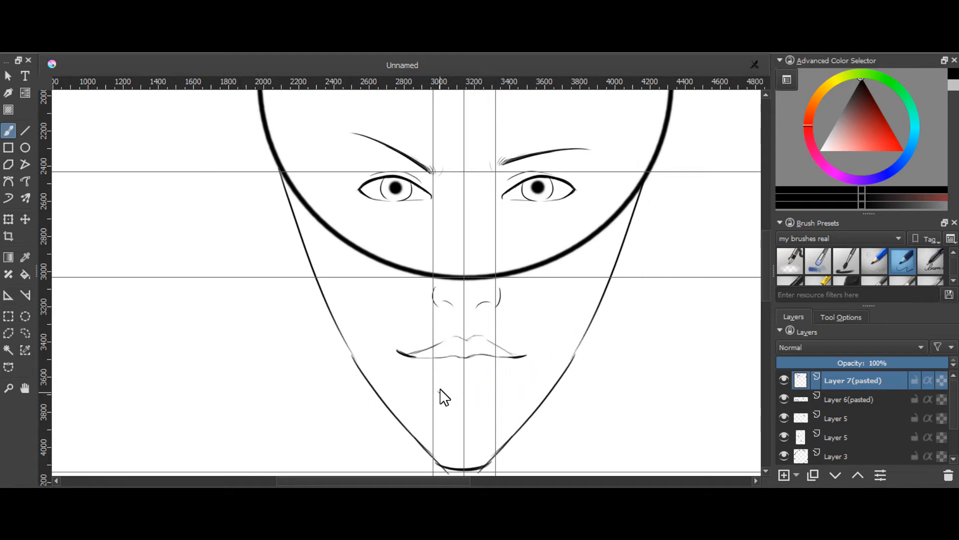
Step: Sketch a short faint curve for the lower lip beneath the mouth line
mouse_move(430, 388)
left_mouse_down()
mouse_move(453, 401)
mouse_move(470, 376)
mouse_move(431, 378)
mouse_move(492, 367)
mouse_move(431, 377)
mouse_move(486, 361)
mouse_move(424, 381)
mouse_move(502, 374)
mouse_move(449, 382)
mouse_move(491, 371)
mouse_move(449, 381)
mouse_move(499, 354)
mouse_move(464, 376)
mouse_move(480, 384)
mouse_move(490, 380)
left_mouse_up()
key("ctrl+z")
key("ctrl+z")
key("ctrl+z")
key("ctrl+z")
Step: Check the mouth's proportions against the whole face
key("ctrl+minus")
key("ctrl+minus")
key("ctrl+minus")
key("ctrl+minus")
key("ctrl+minus")
key("ctrl+plus")
key("ctrl+plus")
key("ctrl+plus")
key("ctrl+plus")
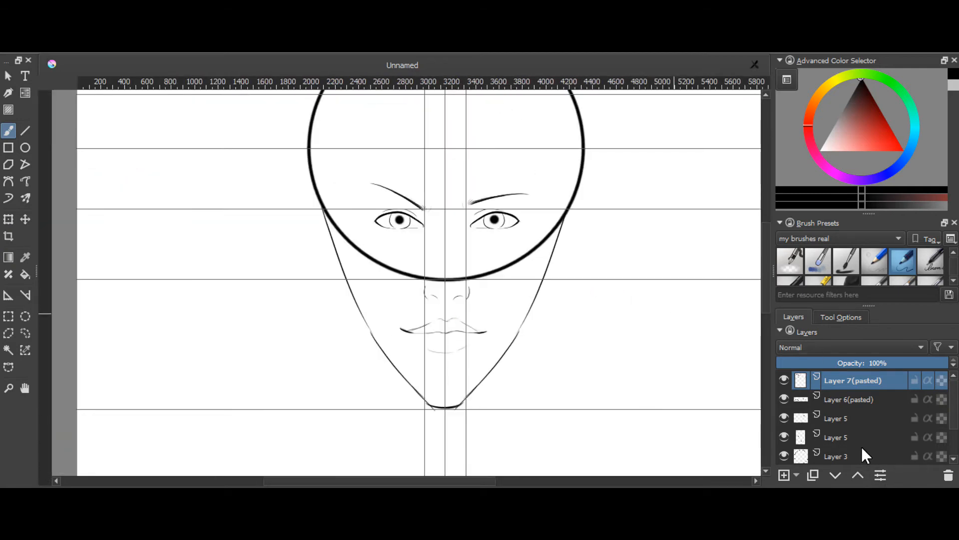
key("ctrl+minus")
key("ctrl+minus")
Step: Darken the right half of the mouth line from the centre guide out to the corner
key("ctrl+plus")
key("ctrl+plus")
key("ctrl+plus")
key("ctrl+plus")
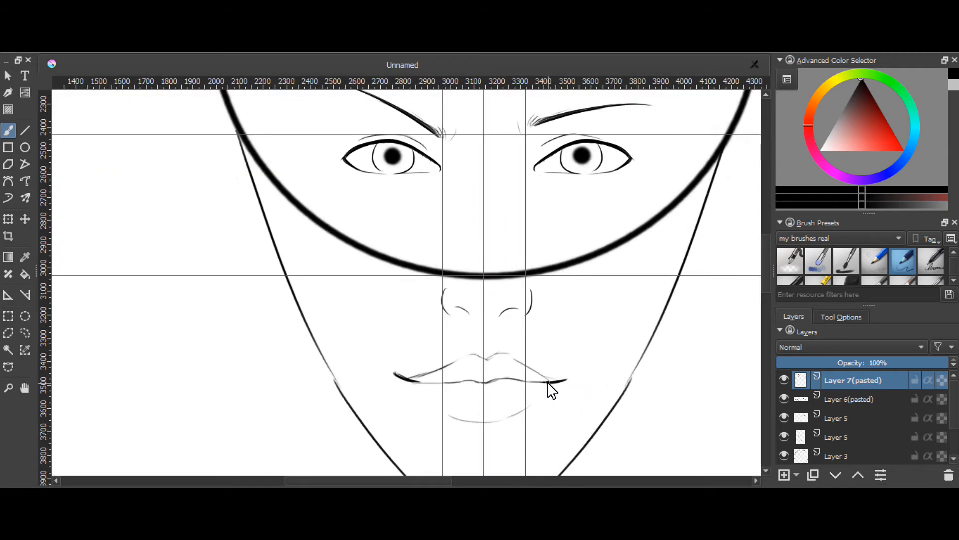
left_click_drag(536, 383, 568, 380)
mouse_move(481, 383)
left_mouse_down()
mouse_move(549, 382)
mouse_move(540, 382)
left_mouse_up()
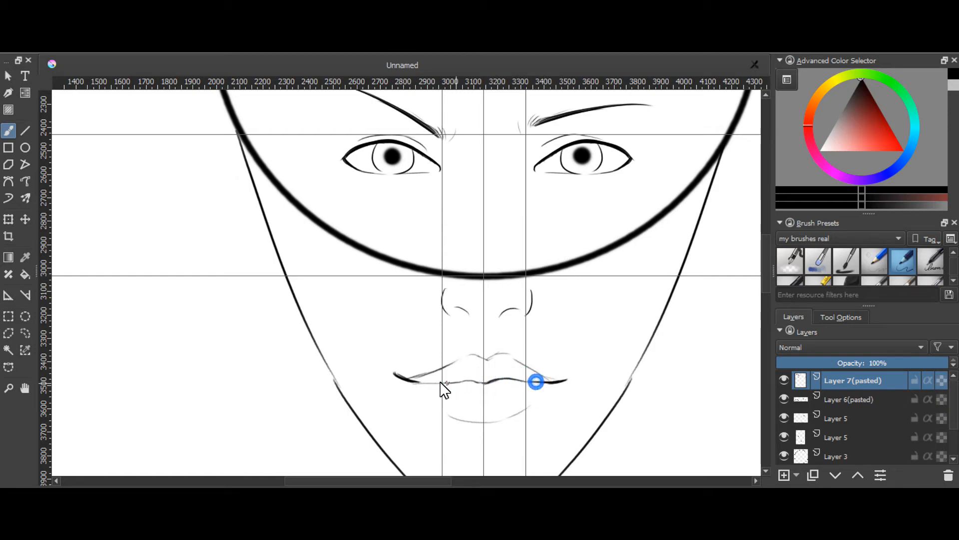
Step: Darken the left half of the mouth line and tie the upper lip outline into both mouth corners
left_click_drag(410, 382, 471, 382)
key("ctrl+z")
left_click_drag(417, 381, 427, 382)
left_click_drag(398, 377, 427, 383)
key("ctrl+z")
left_click_drag(396, 379, 422, 382)
left_click_drag(403, 377, 437, 378)
left_click_drag(557, 378, 550, 383)
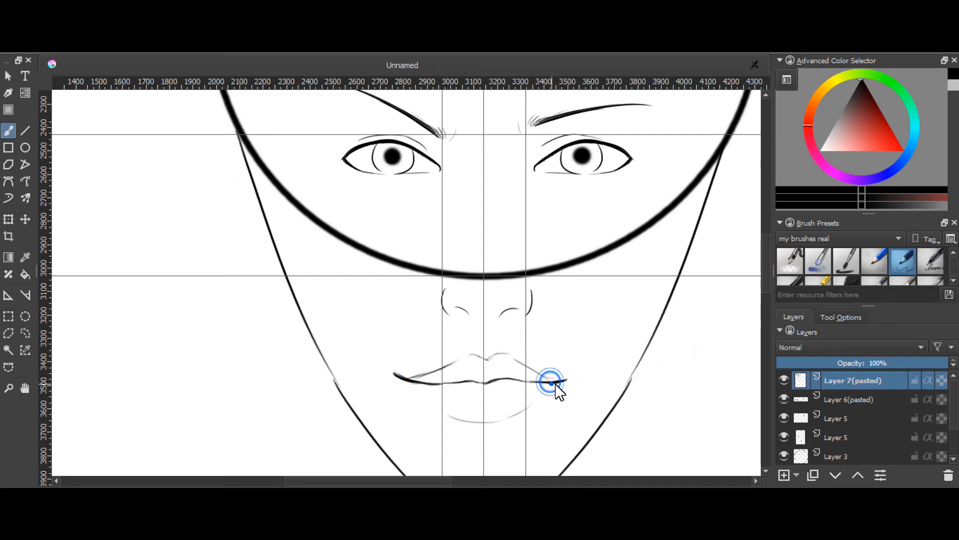
left_click_drag(395, 374, 399, 382)
key("ctrl+z")
Step: Try to outline the top of an ear beside the right edge of the face, starting at the brow guide
scroll(765, 275, "up", 3)
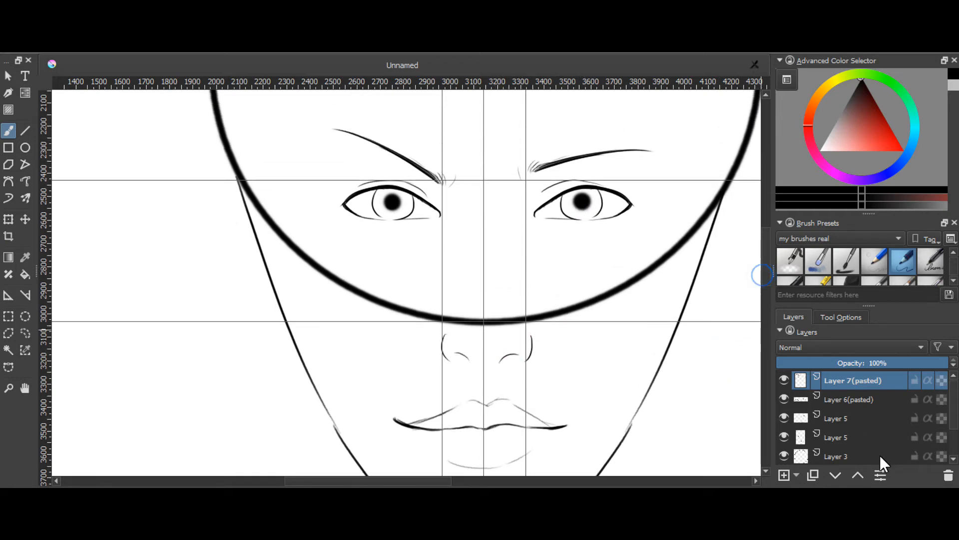
key("ctrl+minus")
key("ctrl+minus")
key("ctrl+minus")
key("ctrl+plus")
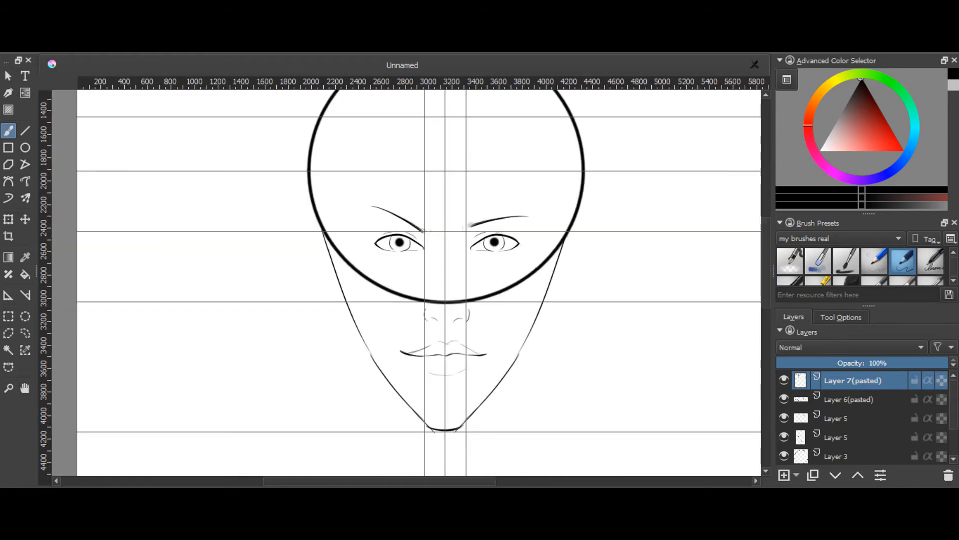
key("ctrl+plus")
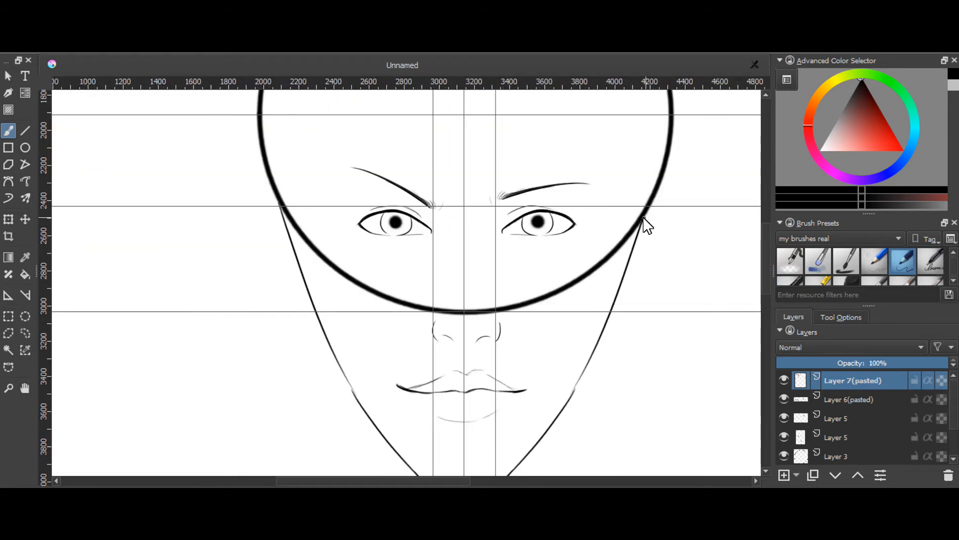
left_click_drag(645, 213, 645, 284)
key("ctrl+z")
left_click_drag(643, 220, 674, 214)
left_click_drag(643, 215, 665, 261)
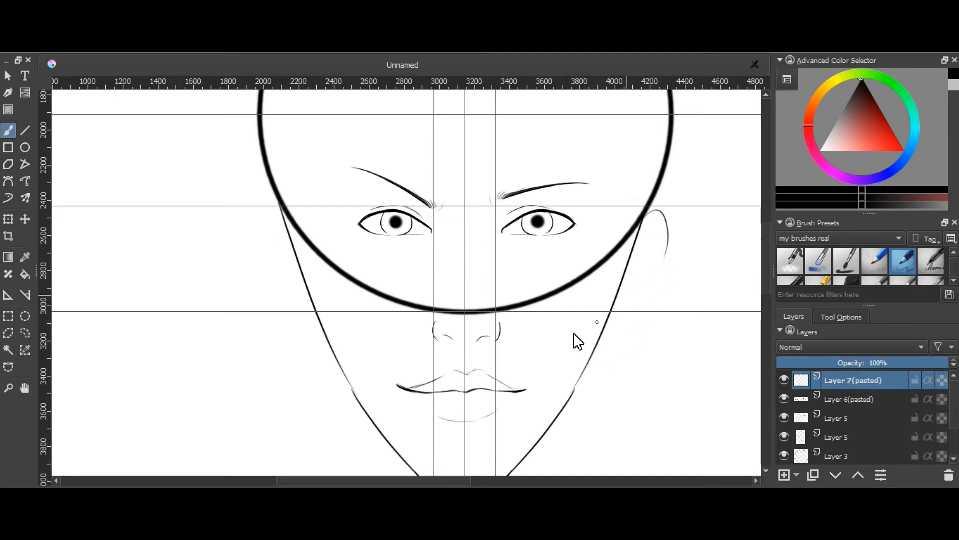
key("ctrl+z")
key("ctrl+z")
key("ctrl+z")
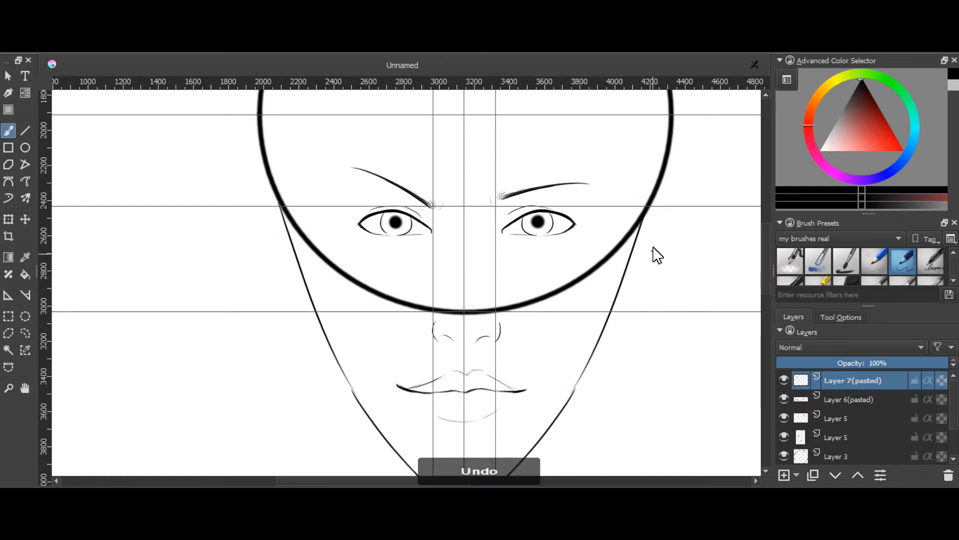
Step: Outline the right-hand ear from the brow guide down to just below the nose guide, redrawing strokes until they suit
left_click_drag(643, 220, 634, 333)
key("ctrl+z")
key("ctrl+z")
mouse_move(643, 218)
left_mouse_down()
mouse_move(678, 226)
mouse_move(624, 323)
mouse_move(649, 287)
mouse_move(636, 315)
mouse_move(607, 323)
mouse_move(645, 311)
mouse_move(602, 323)
mouse_move(646, 315)
left_mouse_up()
key("ctrl+z")
key("ctrl+z")
key("ctrl+z")
left_click_drag(620, 323, 643, 313)
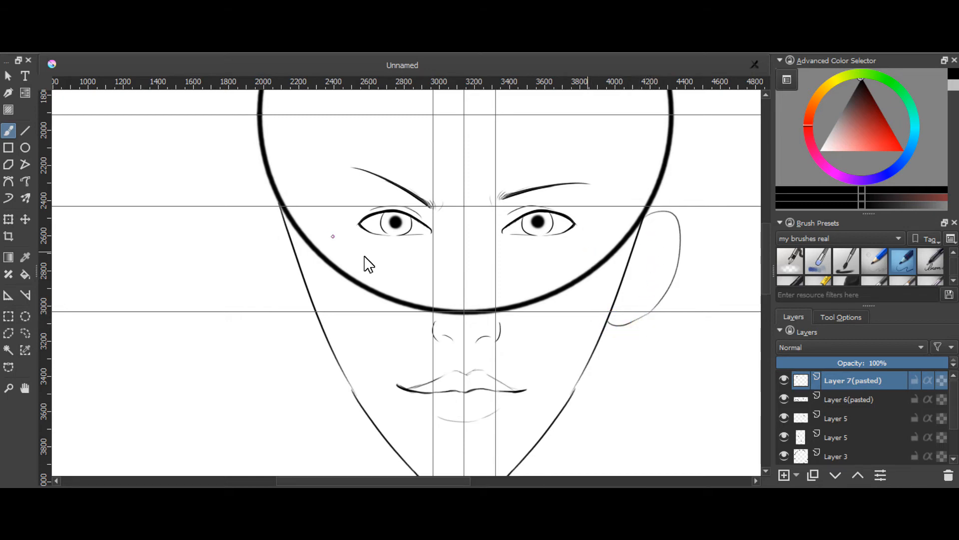
Step: Add faint curved fold lines inside the right-hand ear, undoing and redrawing strokes as needed
key("ctrl+z")
mouse_move(647, 245)
left_mouse_down()
mouse_move(642, 280)
mouse_move(643, 258)
mouse_move(628, 296)
left_mouse_up()
key("ctrl+z")
key("ctrl+z")
key("ctrl+z")
key("ctrl+z")
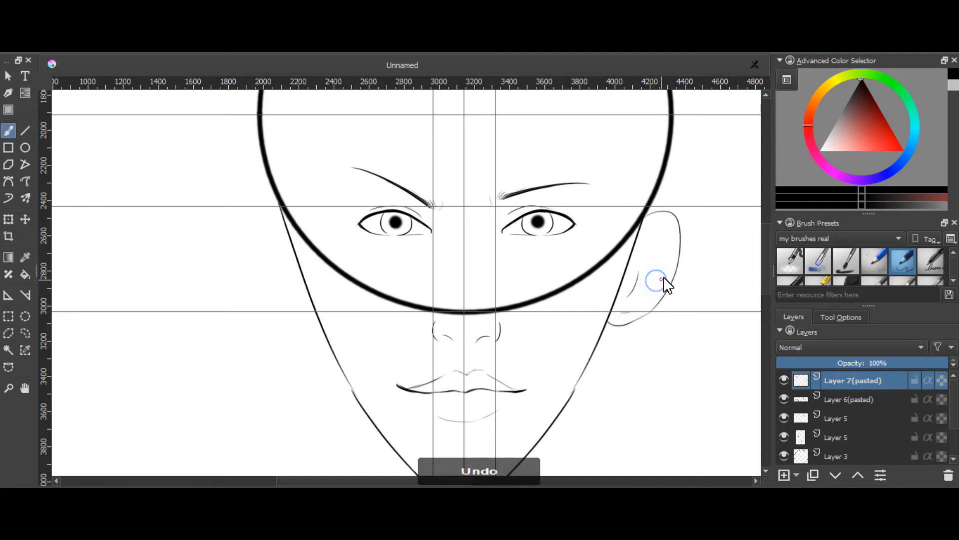
key("ctrl+z")
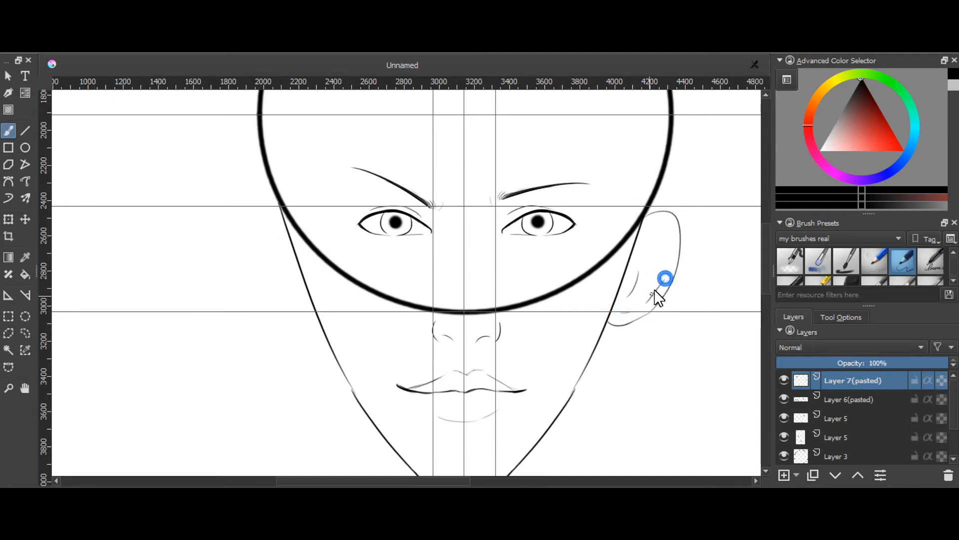
left_click_drag(646, 304, 671, 278)
key("ctrl+z")
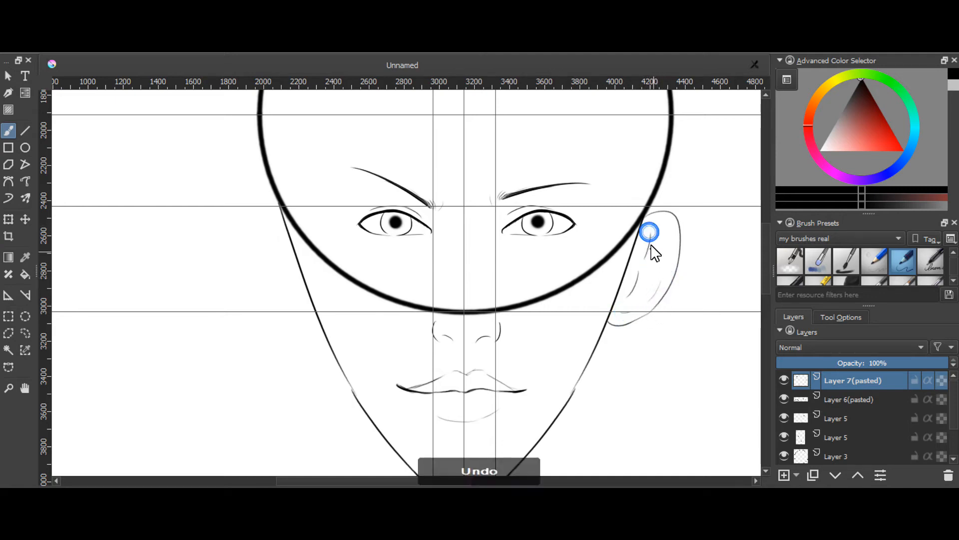
key("ctrl+z")
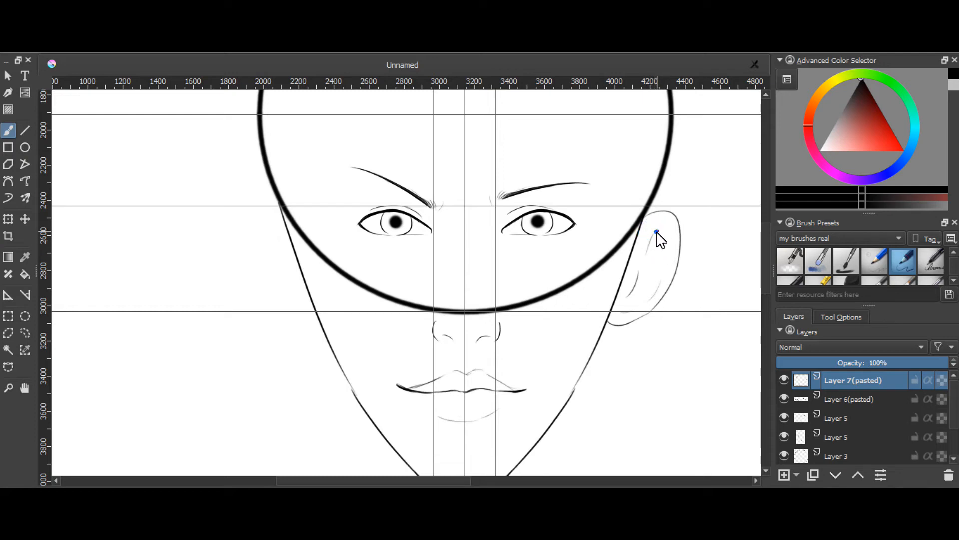
left_click_drag(666, 230, 661, 272)
Step: Outline the matching ear on the left side of the face and reinforce the lobe of the right-hand ear
left_click_drag(287, 233, 248, 251)
left_click_drag(281, 214, 256, 246)
left_click_drag(610, 318, 649, 315)
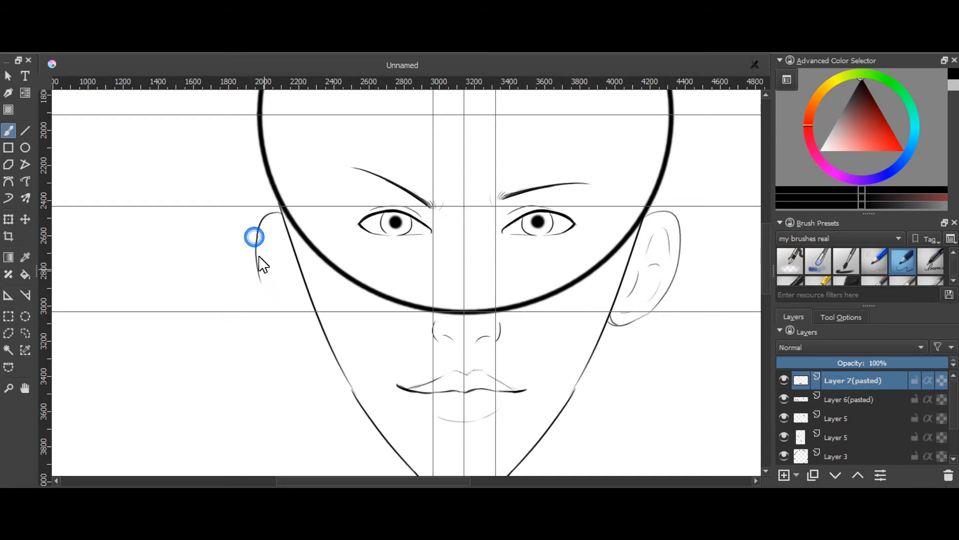
left_click_drag(257, 239, 270, 292)
key("ctrl+z")
mouse_move(256, 239)
left_mouse_down()
mouse_move(270, 277)
mouse_move(263, 289)
mouse_move(262, 280)
mouse_move(291, 320)
left_mouse_up()
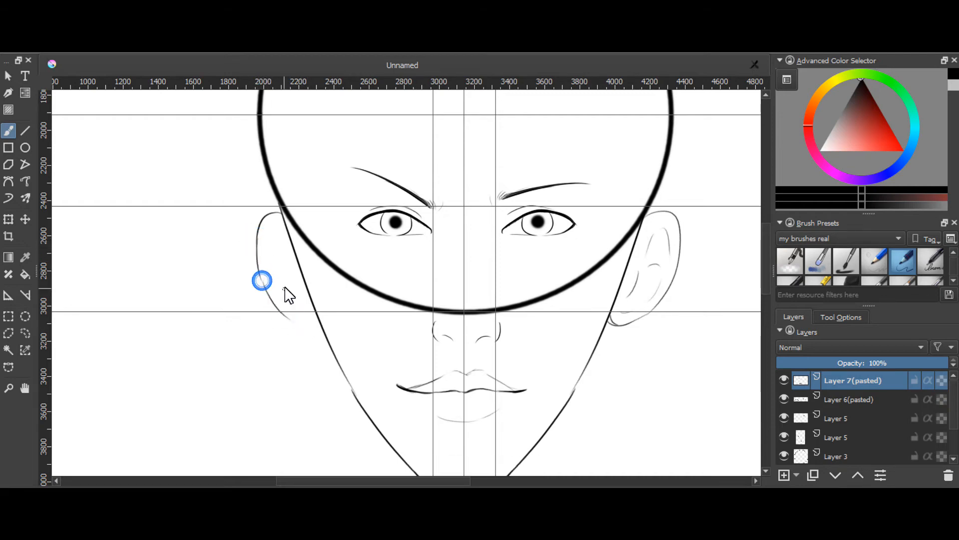
key("ctrl+z")
key("ctrl+z")
mouse_move(260, 281)
left_mouse_down()
mouse_move(292, 325)
mouse_move(325, 330)
mouse_move(311, 331)
mouse_move(317, 325)
left_mouse_up()
key("ctrl+z")
key("ctrl+z")
key("ctrl+z")
key("ctrl+z")
key("ctrl+z")
key("ctrl+z")
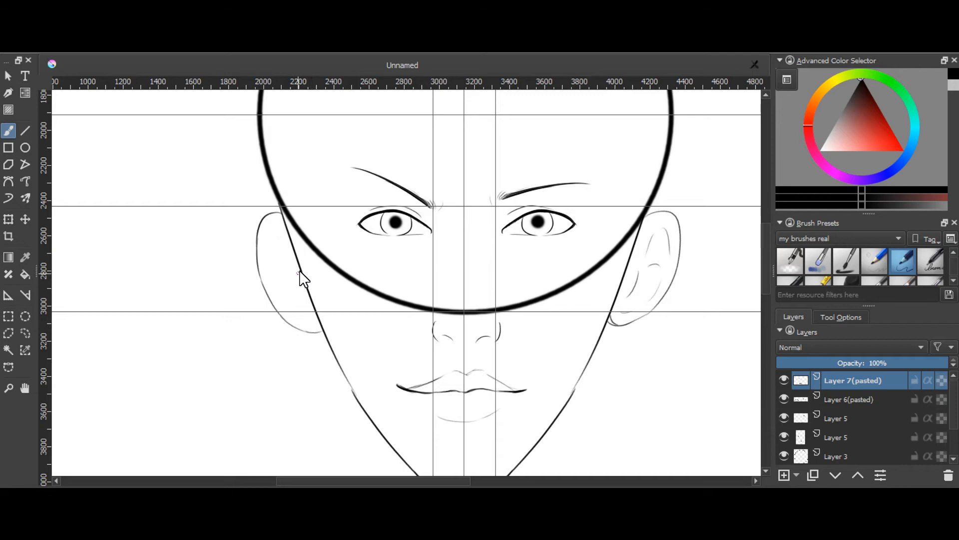
Step: Add faint curved fold lines inside the left-hand ear, redrawing strokes until they suit
mouse_move(263, 244)
left_mouse_down()
mouse_move(285, 250)
mouse_move(266, 239)
mouse_move(306, 307)
left_mouse_up()
key("ctrl+z")
key("ctrl+z")
left_click_drag(270, 280, 298, 311)
key("ctrl+z")
key("ctrl+z")
key("ctrl+z")
mouse_move(269, 268)
left_mouse_down()
mouse_move(287, 278)
mouse_move(279, 252)
left_mouse_up()
key("ctrl+z")
Step: Draw a thin neck line curving down and outward from each side of the jaw to below the chin guide
key("ctrl+minus")
key("ctrl+minus")
key("ctrl+minus")
key("ctrl+minus")
key("ctrl+plus")
key("ctrl+plus")
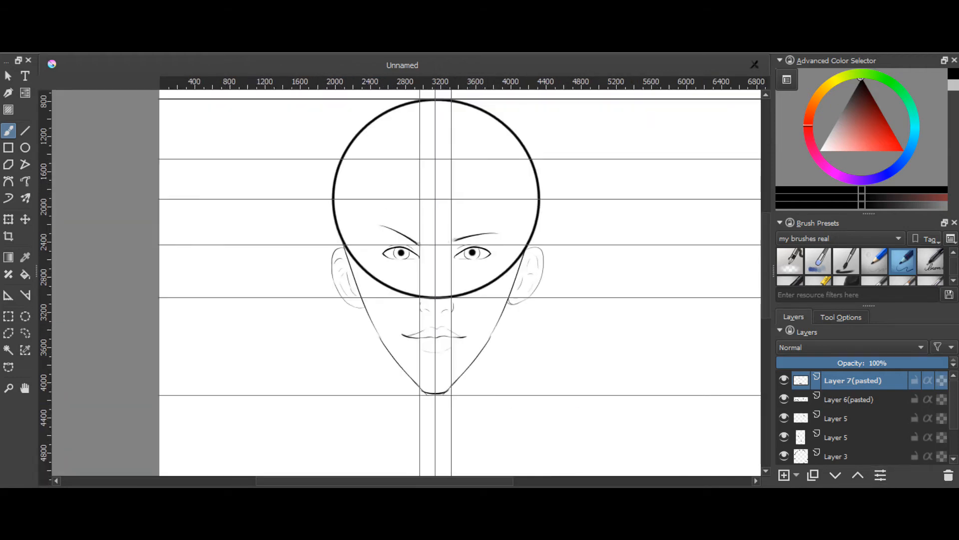
key("ctrl+plus")
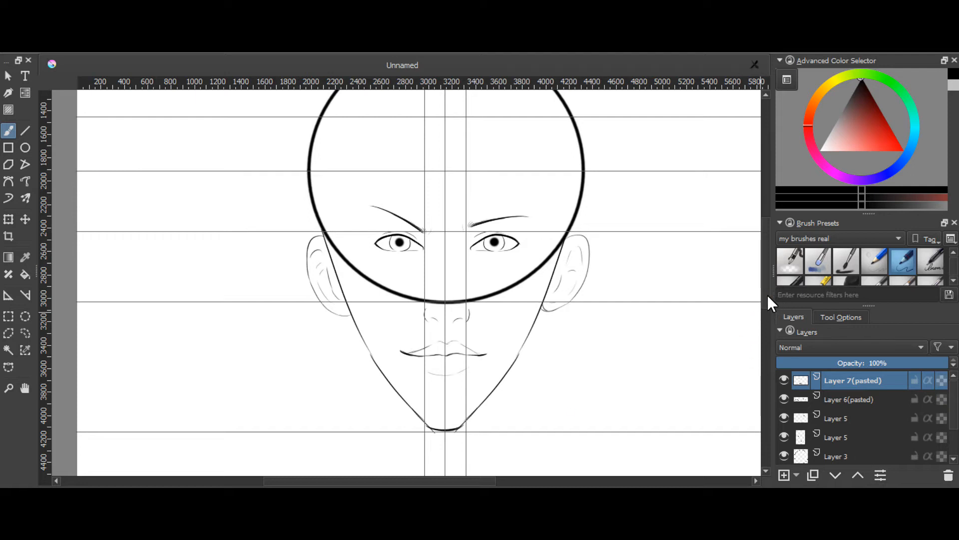
scroll(768, 299, "down", 2)
mouse_move(392, 362)
left_mouse_down()
mouse_move(398, 388)
mouse_move(386, 393)
mouse_move(392, 346)
mouse_move(384, 426)
left_mouse_up()
key("ctrl+z")
key("ctrl+z")
left_click_drag(393, 353, 381, 426)
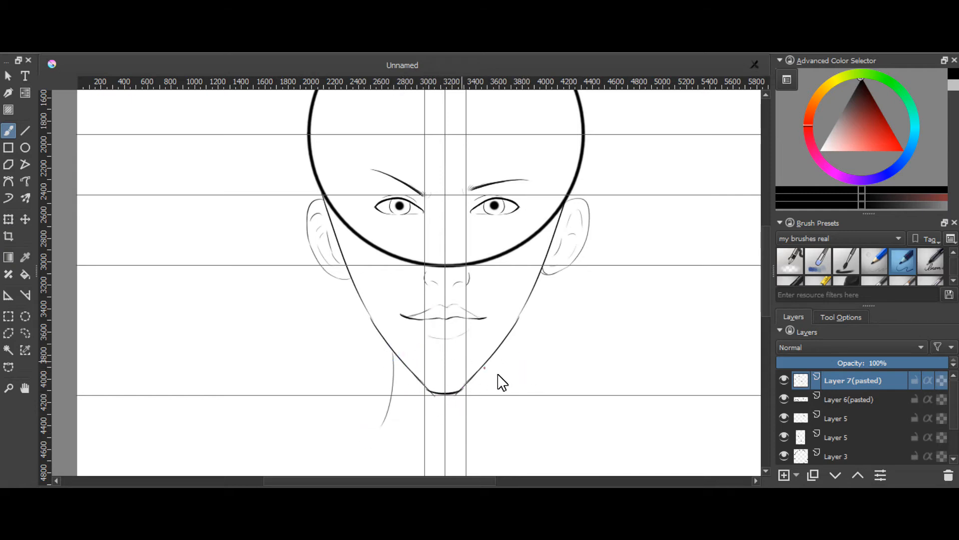
left_click_drag(509, 329, 516, 417)
key("ctrl+z")
left_click_drag(499, 346, 511, 412)
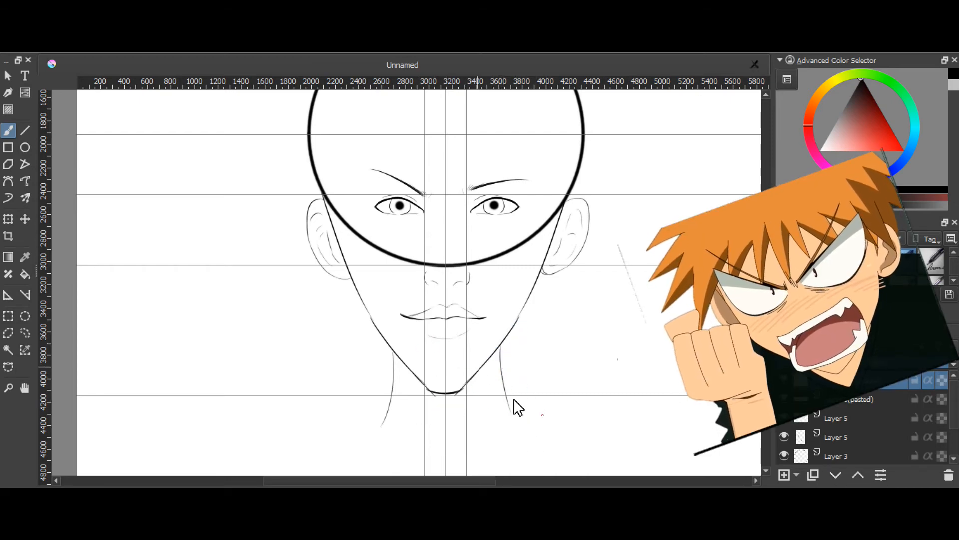
Step: Draw a shallower, rounded chin curve inside the pointed jaw, joining both jaw sides just above the existing chin
mouse_move(398, 355)
left_mouse_down()
mouse_move(452, 383)
mouse_move(395, 354)
mouse_move(444, 389)
left_mouse_up()
key("ctrl+z")
key("ctrl+z")
mouse_move(396, 354)
left_mouse_down()
mouse_move(426, 381)
mouse_move(448, 384)
left_mouse_up()
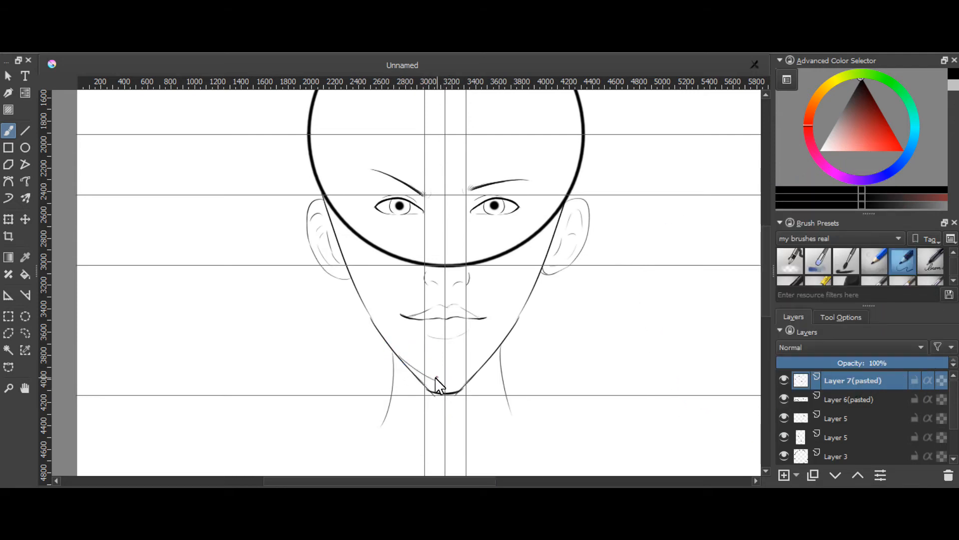
mouse_move(434, 381)
left_mouse_down()
mouse_move(449, 383)
mouse_move(488, 355)
mouse_move(464, 376)
left_mouse_up()
key("ctrl+z")
key("ctrl+z")
key("ctrl+z")
key("ctrl+z")
key("ctrl+z")
left_click_drag(504, 340, 472, 367)
Step: Toggle the visibility of Layer 6(pasted) and the upper Layer 5 to find which layer holds the old chin lines
key("ctrl+minus")
key("ctrl+minus")
key("ctrl+plus")
key("ctrl+plus")
key("ctrl+plus")
key("ctrl+plus")
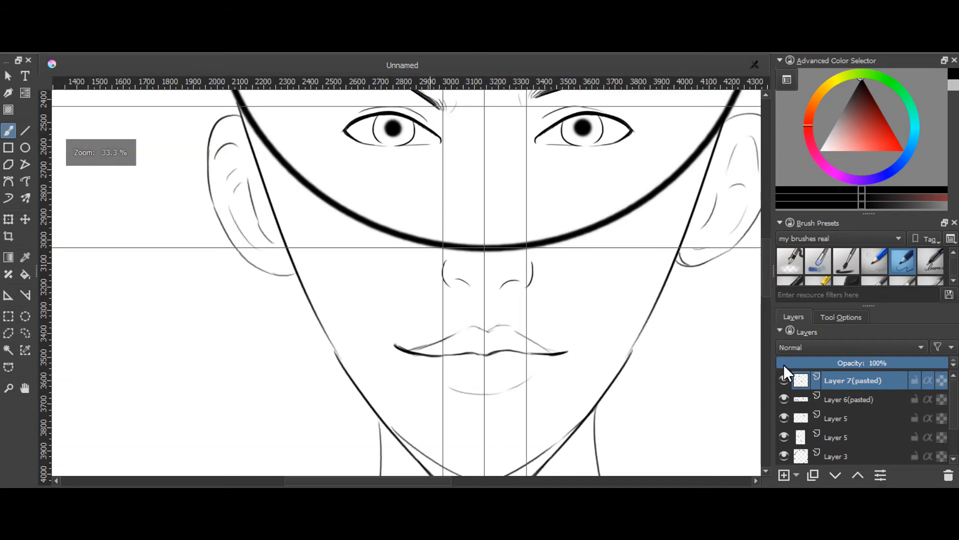
left_click_drag(763, 294, 766, 306)
left_click(783, 400)
left_click(784, 399)
left_click(782, 418)
left_click(783, 418)
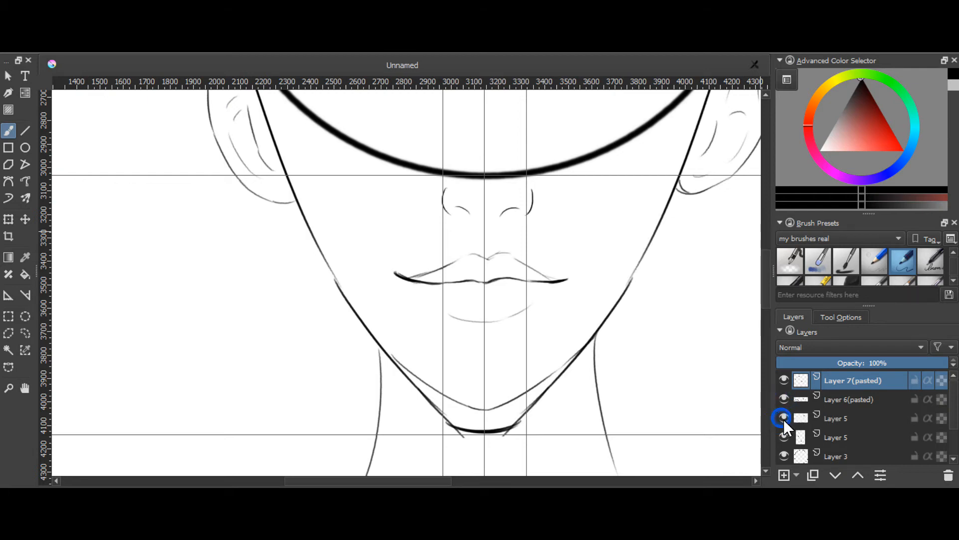
left_click(784, 417)
left_click(784, 417)
Step: Erase the old pointed chin and its leftover lines below the rounded chin curve, working on both Layer 5 layers
left_click(843, 416)
left_click(952, 281)
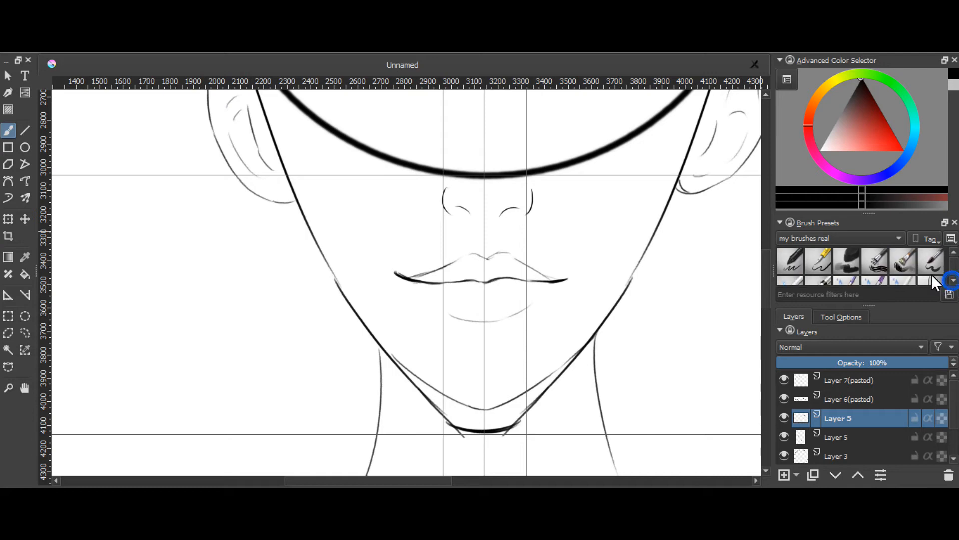
mouse_move(441, 422)
left_mouse_down()
mouse_move(604, 436)
mouse_move(480, 432)
mouse_move(538, 414)
mouse_move(528, 410)
mouse_move(577, 352)
left_mouse_up()
left_click(831, 437)
left_click(785, 438)
left_click(784, 438)
mouse_move(510, 436)
left_mouse_down()
mouse_move(470, 430)
mouse_move(518, 422)
mouse_move(436, 424)
mouse_move(406, 375)
left_mouse_up()
left_click_drag(884, 492, 864, 492)
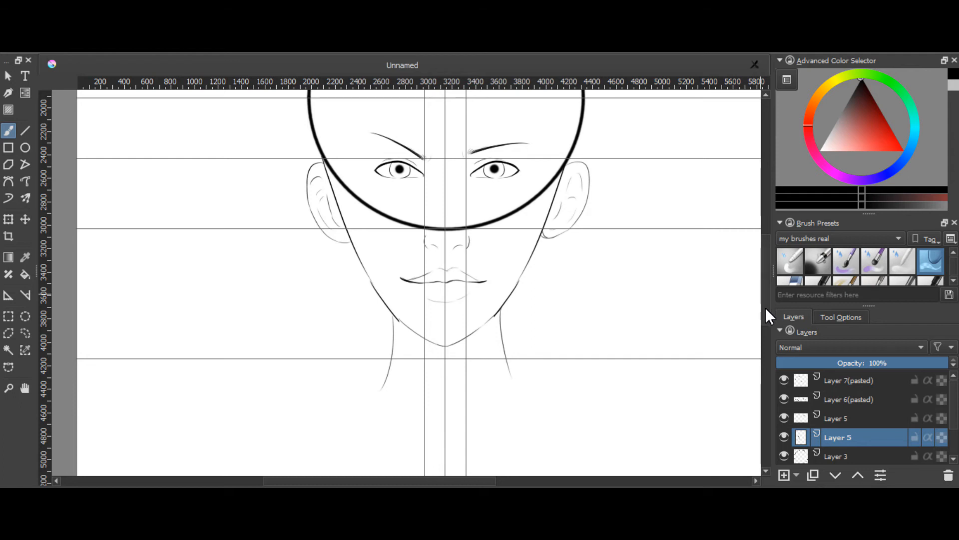
left_click_drag(765, 307, 768, 284)
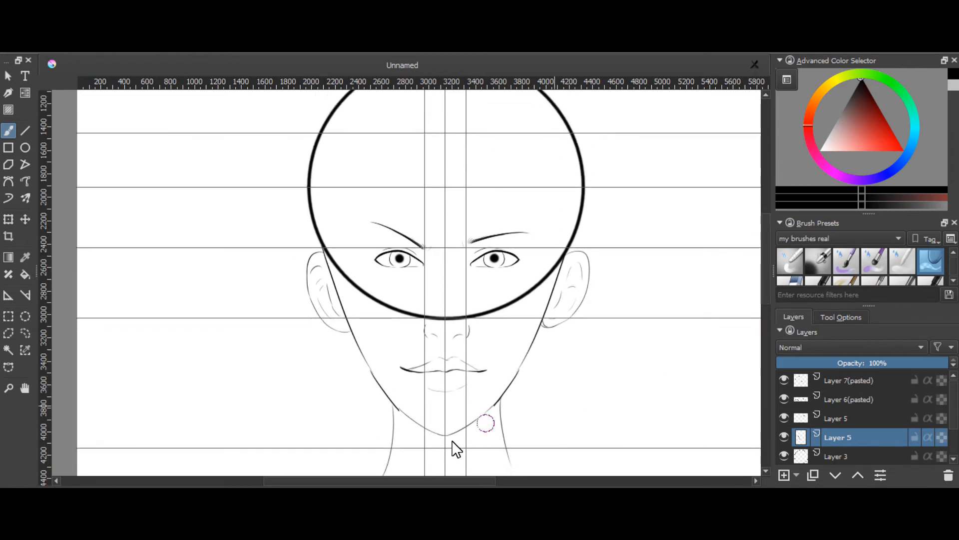
left_click_drag(467, 400, 484, 406)
Step: On Layer 3, erase the lower arc of the construction circle where it crosses the face and ears
left_click_drag(766, 297, 764, 285)
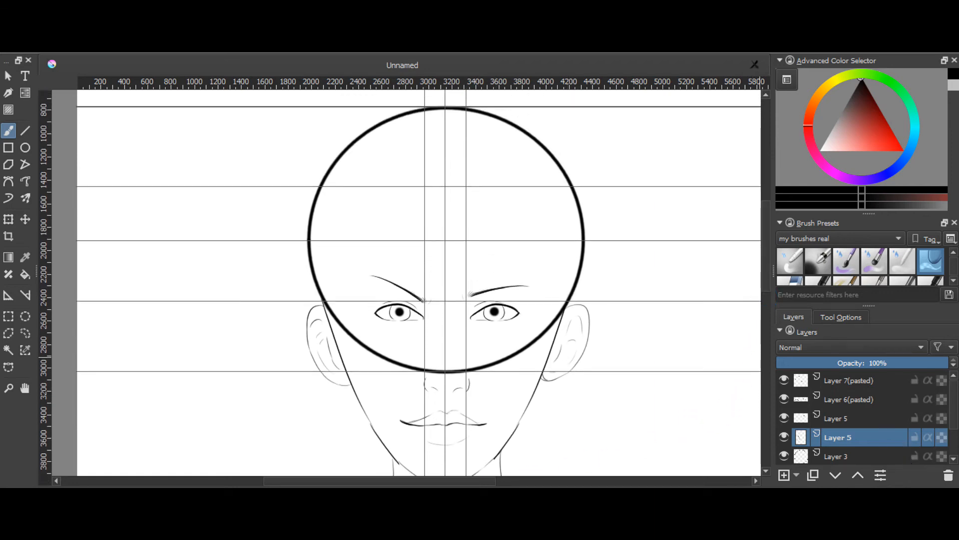
key("minus")
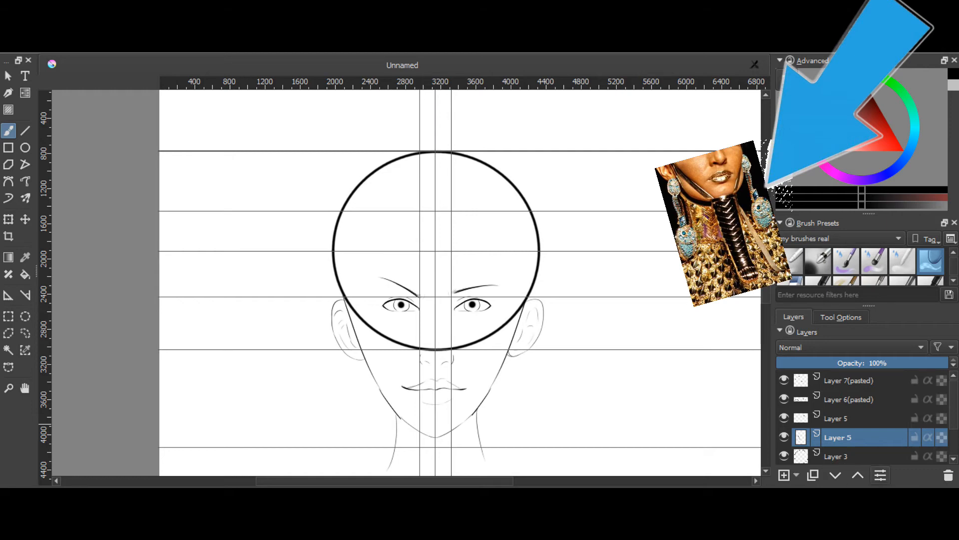
key("plus")
left_click_drag(762, 253, 764, 262)
left_click(785, 435)
left_click(783, 434)
left_click(870, 455)
scroll(794, 454, "down", 1)
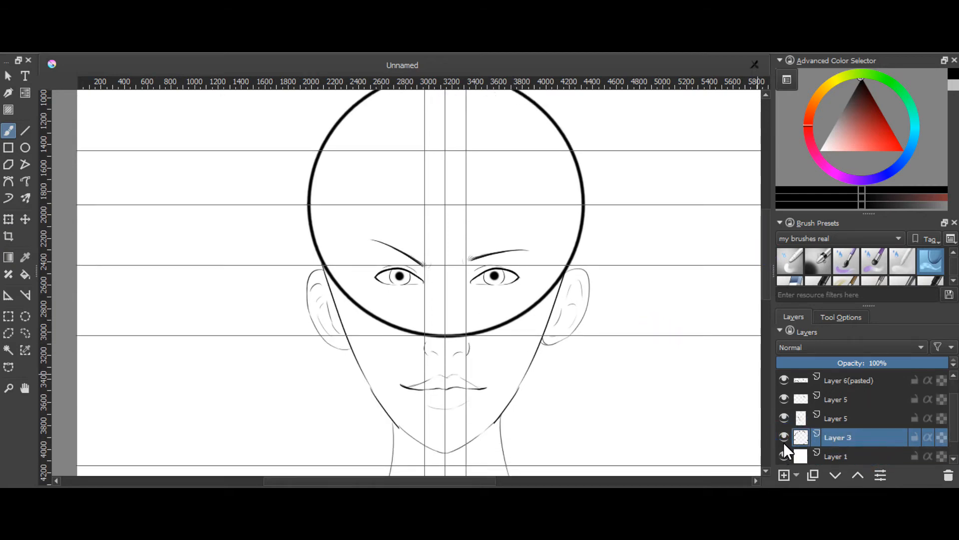
left_click(784, 440)
left_click(783, 440)
mouse_move(353, 312)
left_mouse_down()
mouse_move(340, 280)
mouse_move(375, 325)
mouse_move(402, 316)
mouse_move(420, 333)
mouse_move(455, 336)
mouse_move(433, 344)
mouse_move(487, 331)
mouse_move(553, 271)
mouse_move(526, 326)
left_mouse_up()
left_click_drag(331, 292, 327, 232)
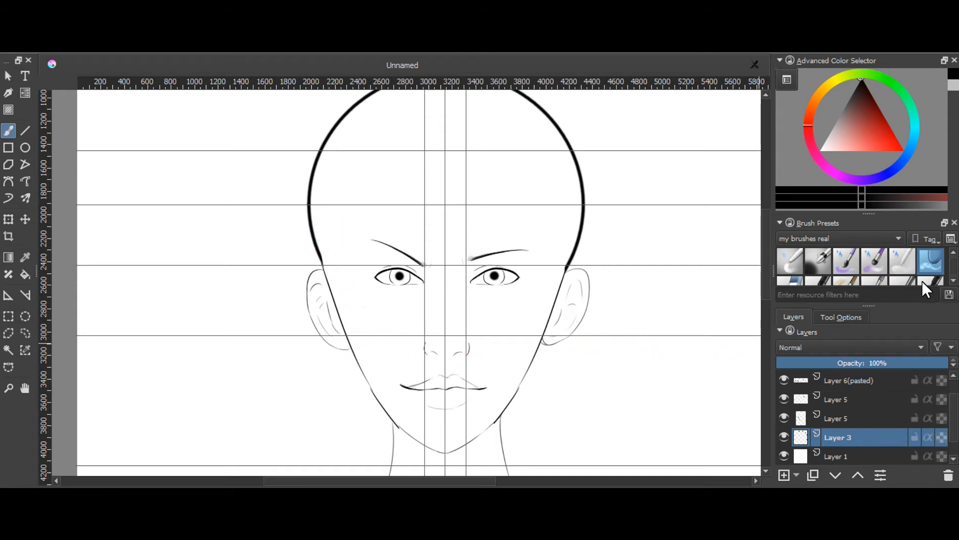
Step: Switch from the eraser back to the fine pen brush preset and check the whole head
left_click(953, 280)
left_click(953, 253)
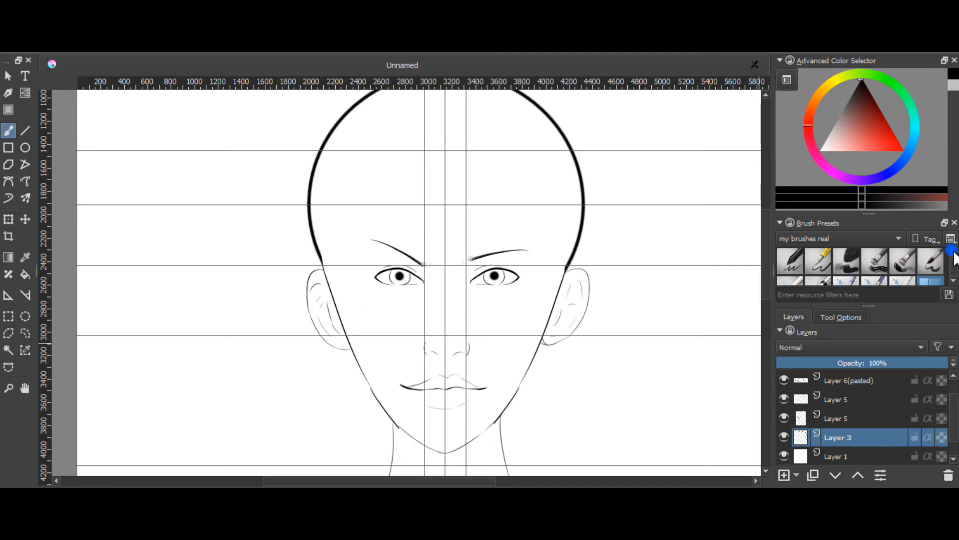
left_click(902, 259)
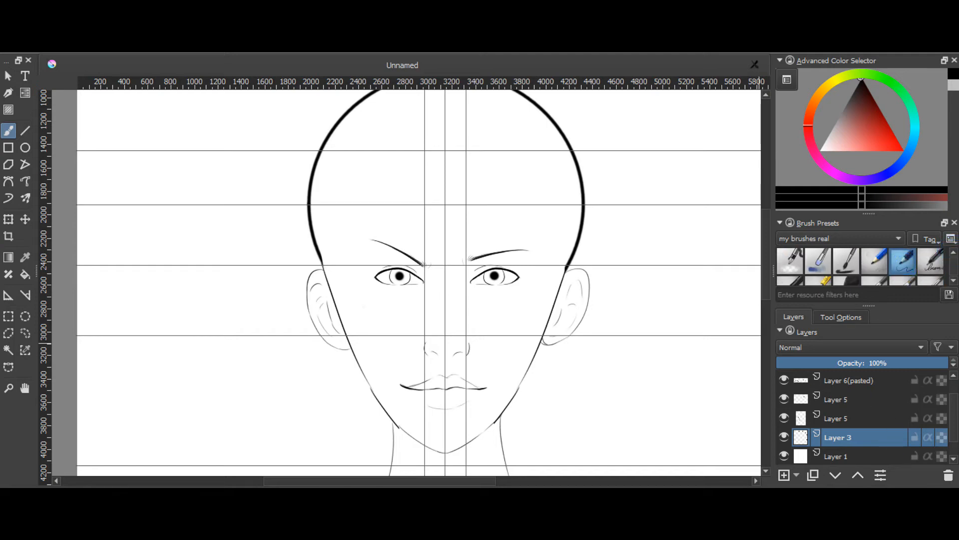
key("ctrl+minus")
key("ctrl+minus")
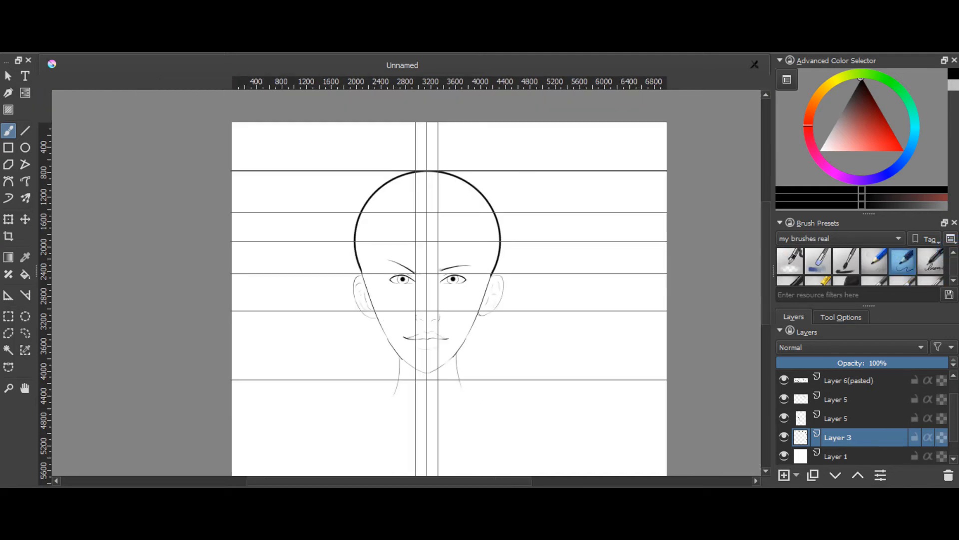
key("ctrl+plus")
key("ctrl+plus")
key("ctrl+plus")
key("ctrl+plus")
key("ctrl+minus")
key("ctrl+minus")
key("ctrl+minus")
key("ctrl+plus")
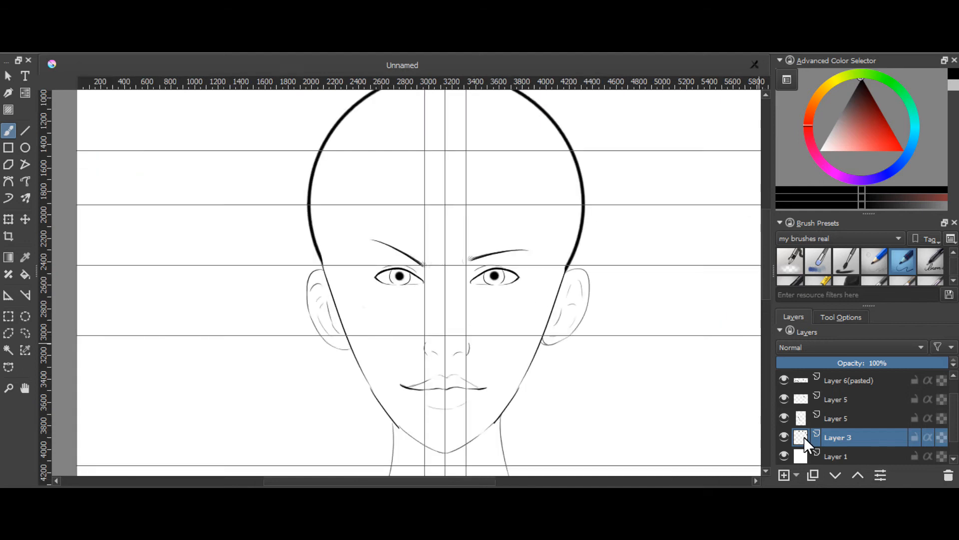
Step: Try to draw a thin swooping curve from the upper forehead down across the area above both eyebrows
left_click_drag(360, 147, 398, 251)
key("ctrl+z")
left_click_drag(354, 150, 450, 232)
left_click(423, 202)
left_click(442, 234)
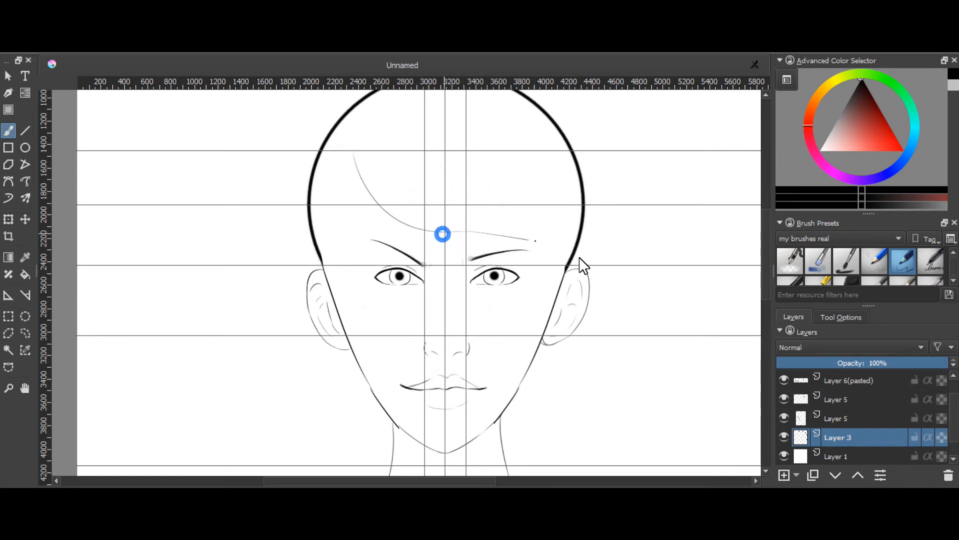
key("ctrl+z")
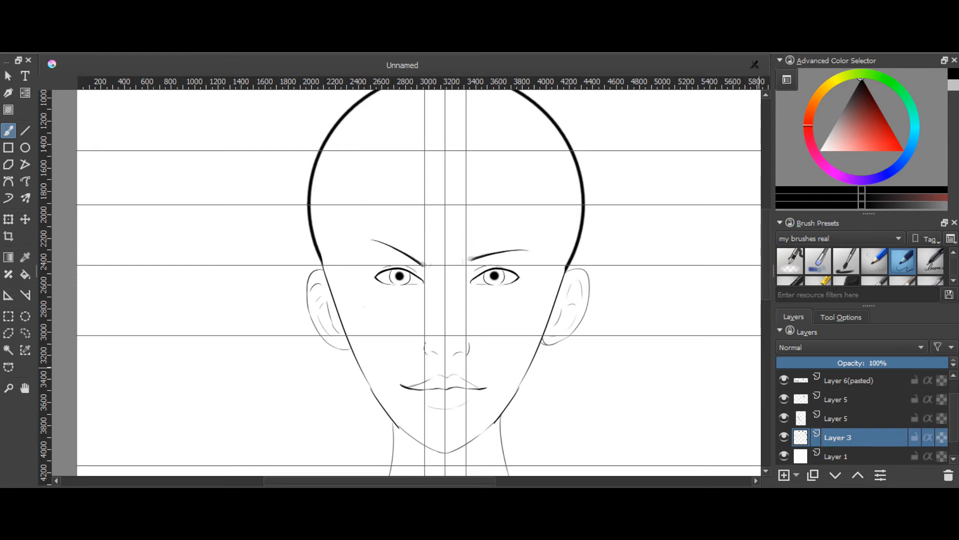
Step: Draw a curved lash flick outward from the outer corner of the left-hand eye, redrawing it until it suits
key("plus")
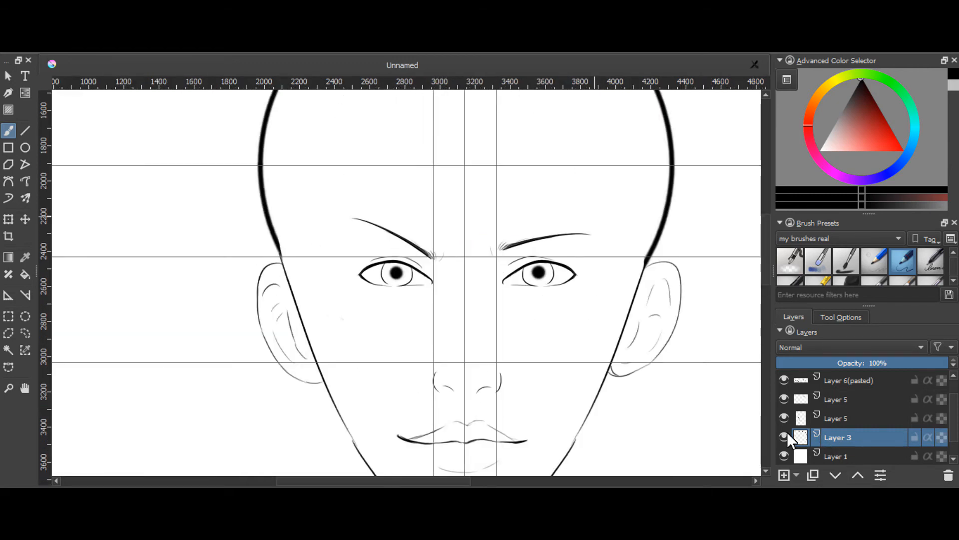
key("minus")
key("minus")
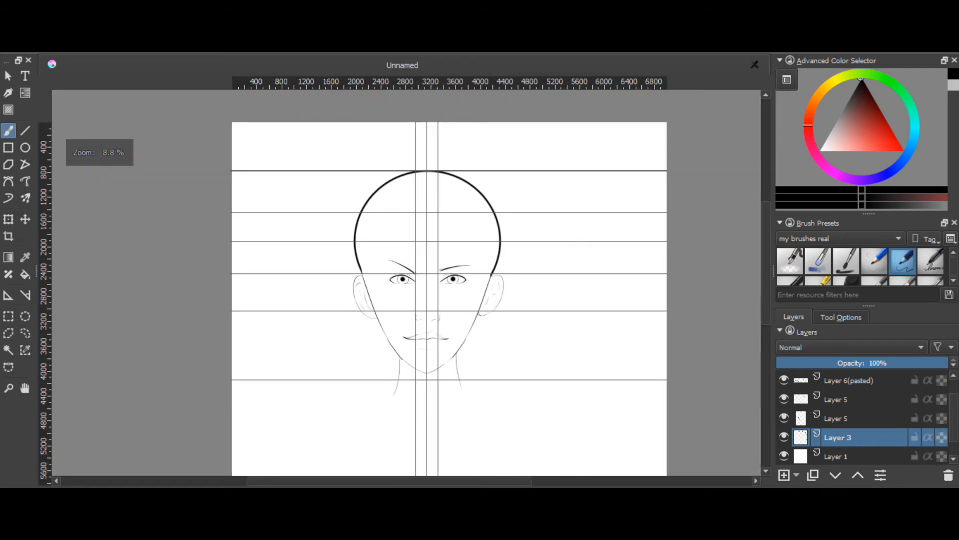
key("plus")
key("plus")
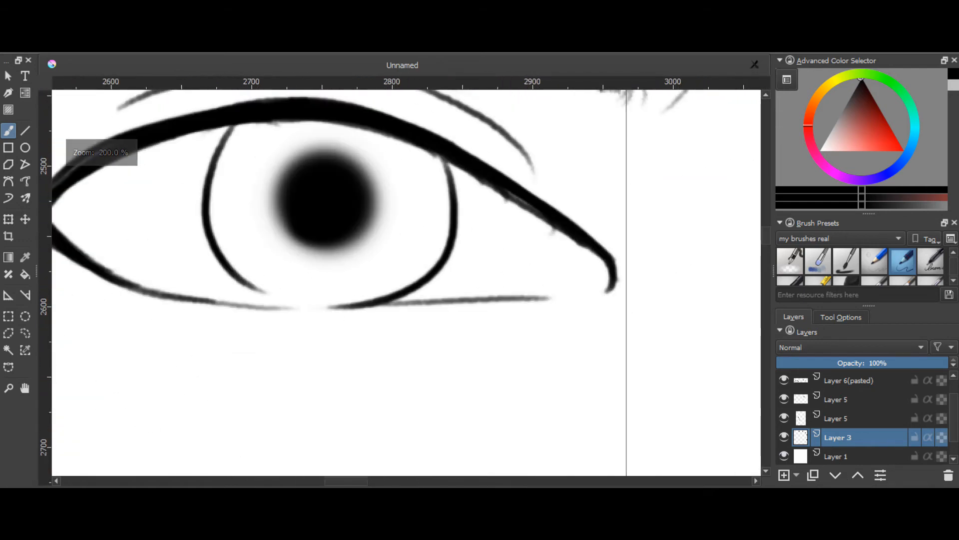
key("minus")
mouse_move(269, 214)
left_mouse_down()
mouse_move(299, 230)
mouse_move(266, 243)
mouse_move(286, 246)
mouse_move(276, 253)
mouse_move(276, 231)
mouse_move(306, 249)
left_mouse_up()
key("ctrl+z")
key("ctrl+z")
key("ctrl+z")
left_click_drag(236, 244, 300, 244)
key("ctrl+z")
left_click_drag(234, 245, 283, 253)
key("ctrl+z")
left_click_drag(263, 256, 295, 248)
key("ctrl+z")
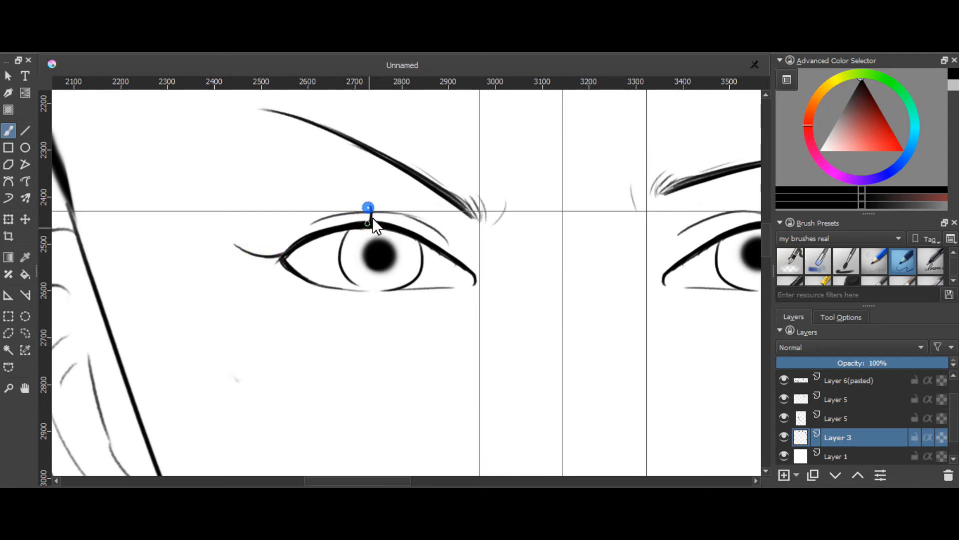
Step: Add short, spaced lashes rising from the upper lid of the left-hand eye
key("ctrl+z")
key("ctrl+z")
left_click_drag(284, 218, 303, 237)
key("ctrl+z")
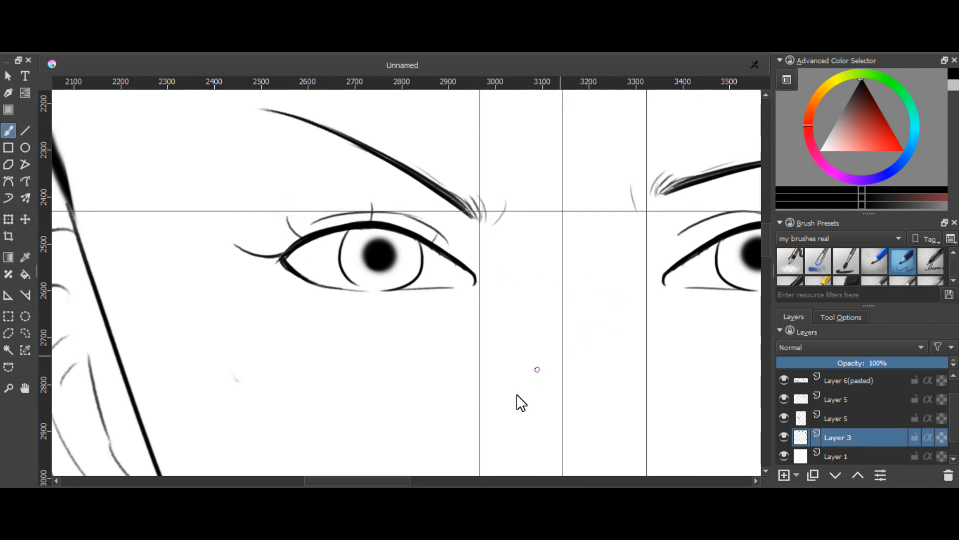
key("ctrl+z")
key("ctrl+z")
left_click_drag(330, 204, 348, 230)
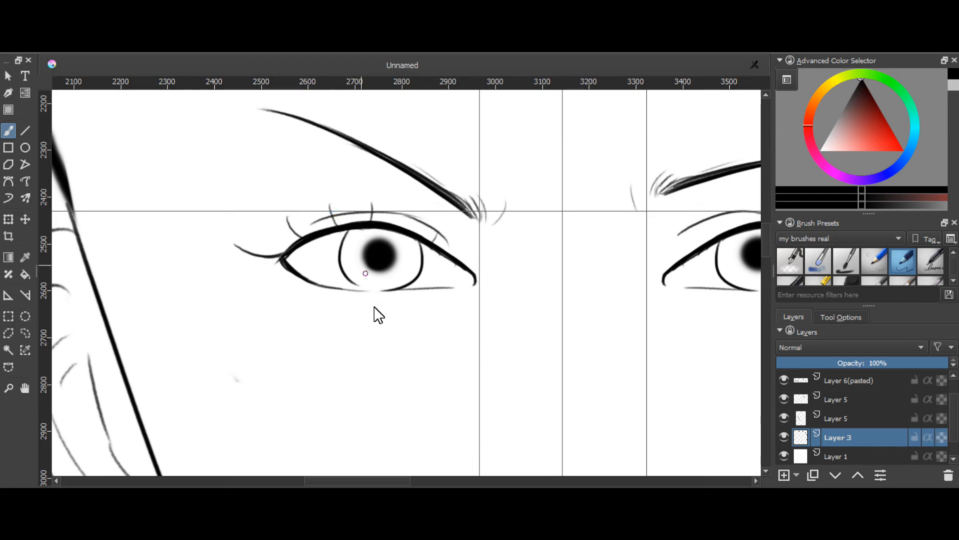
Step: Add short, spaced lashes rising from the upper lid of the right-hand eye
left_click_drag(383, 485, 424, 483)
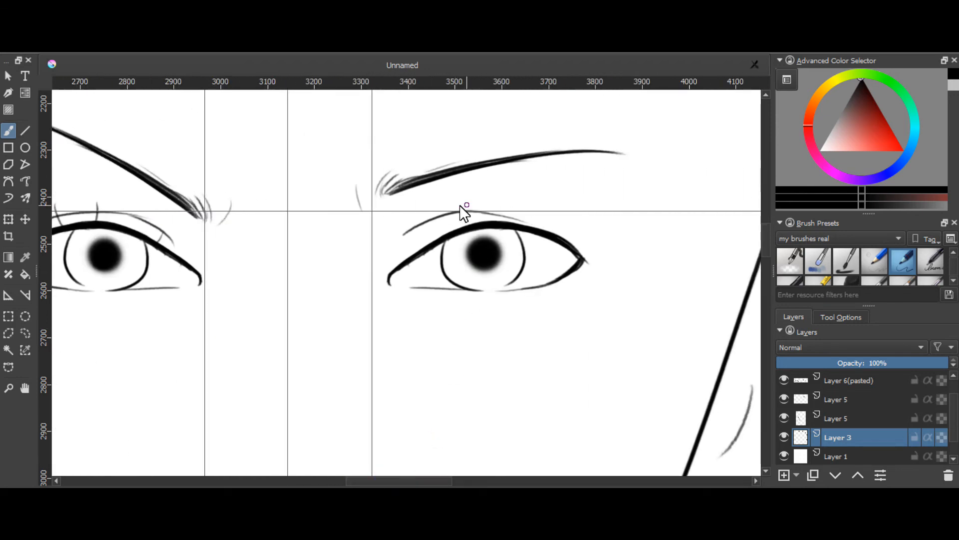
left_click_drag(422, 229, 424, 253)
mouse_move(546, 205)
left_mouse_down()
mouse_move(533, 233)
mouse_move(610, 259)
left_mouse_up()
key("ctrl+z")
key("ctrl+z")
Step: Draw a curved lash flick at the right-hand eye's outer corner and a short curved lash just above it
mouse_move(561, 244)
left_mouse_down()
mouse_move(609, 253)
mouse_move(616, 250)
mouse_move(602, 231)
mouse_move(629, 248)
left_mouse_up()
key("ctrl+z")
key("ctrl+z")
key("ctrl+z")
key("ctrl+z")
left_click_drag(566, 250, 619, 233)
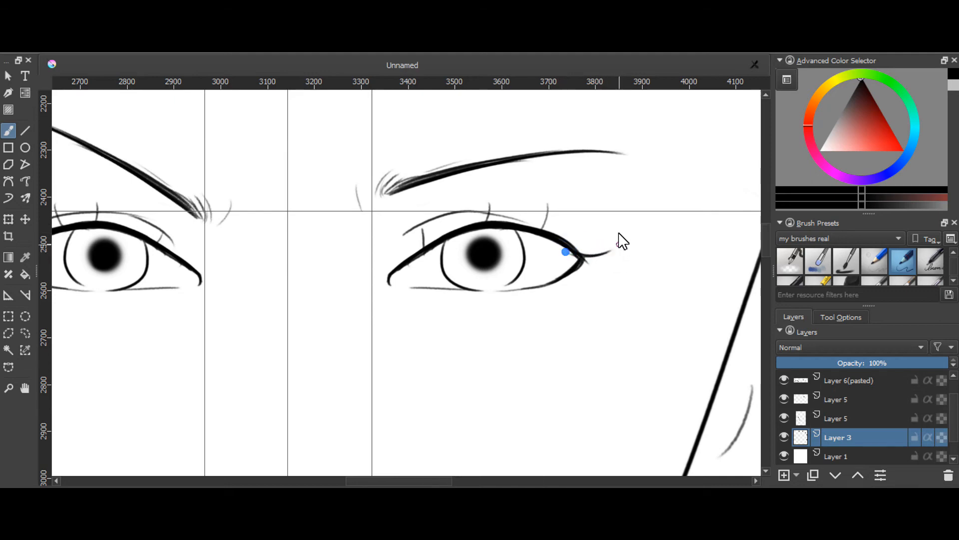
mouse_move(575, 255)
left_mouse_down()
mouse_move(617, 252)
mouse_move(619, 242)
left_mouse_up()
key("ctrl+z")
left_click_drag(570, 222, 567, 238)
Step: Add short lower lashes to the right-hand eye and a small tear-duct curve inside each eye's inner corner
mouse_move(520, 293)
left_mouse_down()
mouse_move(531, 310)
mouse_move(550, 283)
mouse_move(554, 298)
mouse_move(569, 280)
left_mouse_up()
key("ctrl+z")
key("ctrl+z")
left_click_drag(438, 303, 439, 294)
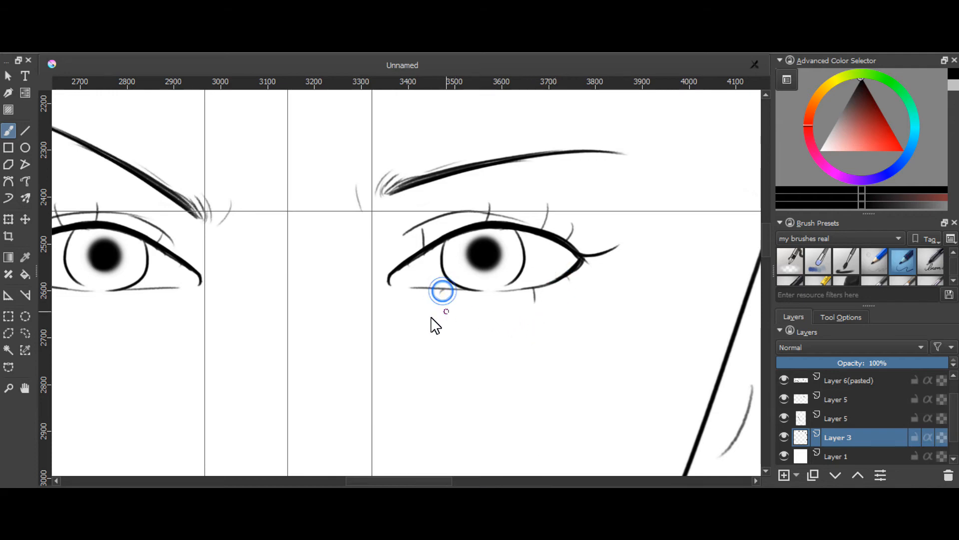
scroll(357, 481, "left", 3)
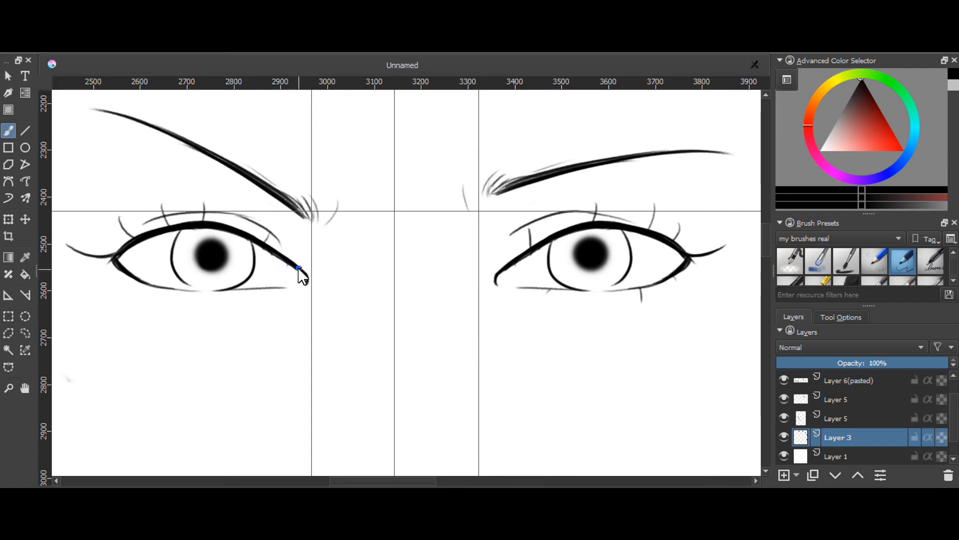
left_click_drag(298, 270, 310, 278)
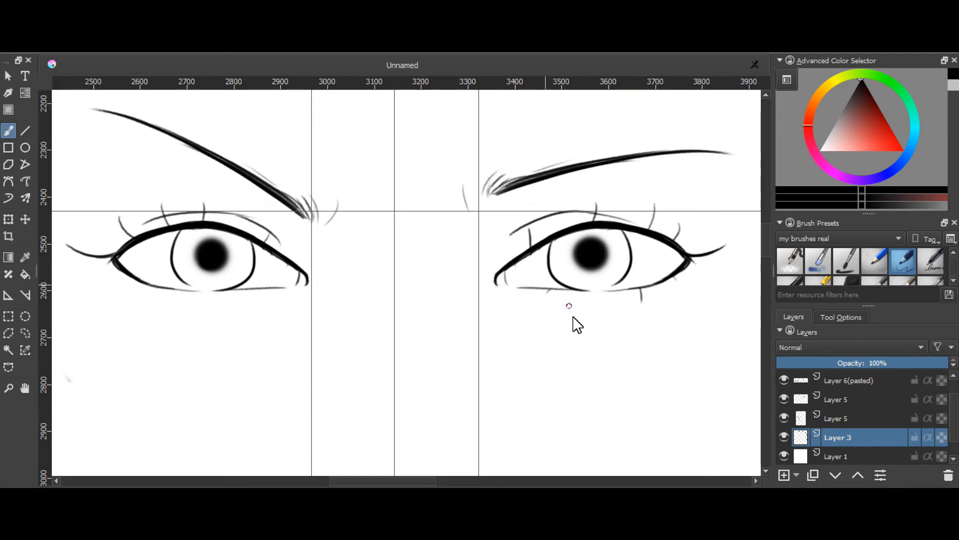
Step: Draw a faint nose-bridge line beside the left-hand eye's inner corner, redrawing the stroke until it suits
key("minus")
key("minus")
key("minus")
key("minus")
key("minus")
key("minus")
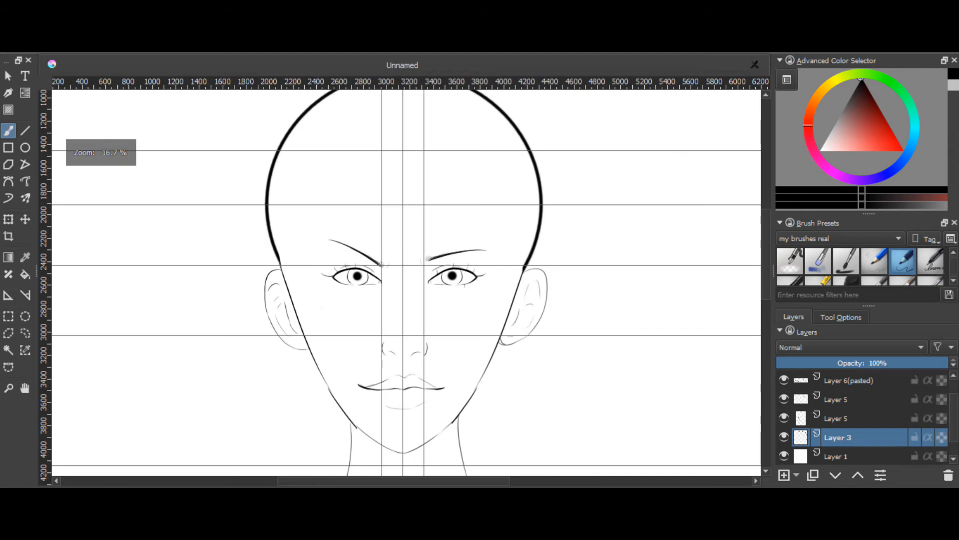
key("plus")
key("plus")
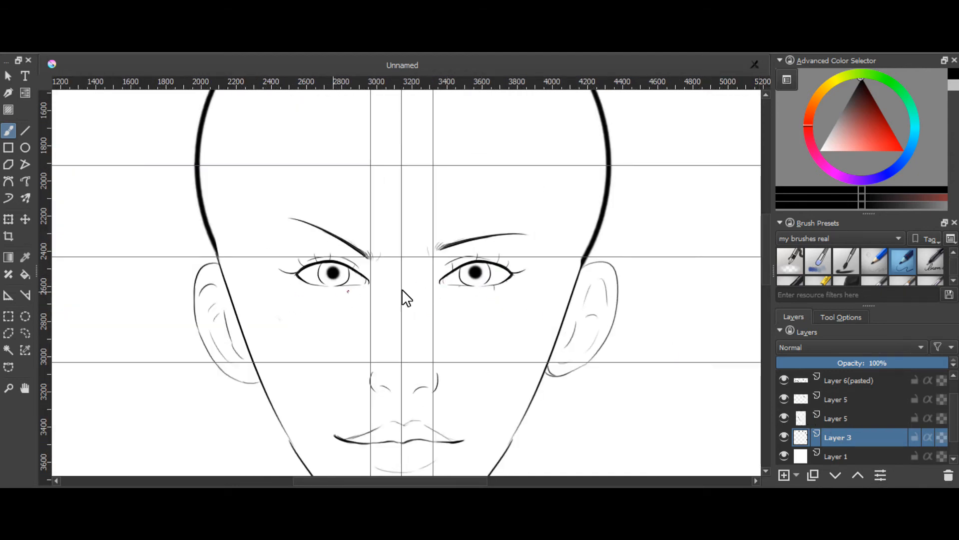
scroll(764, 290, "down", 3)
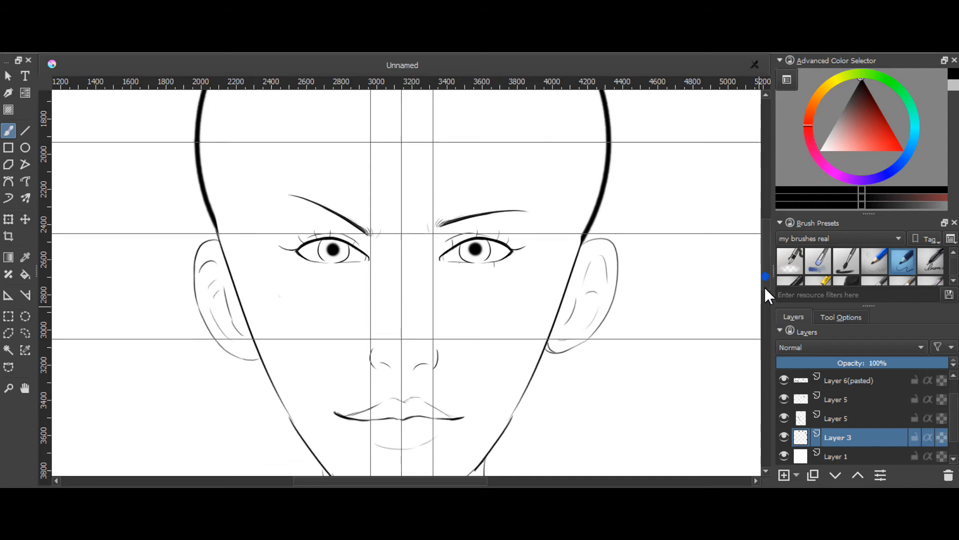
key("plus")
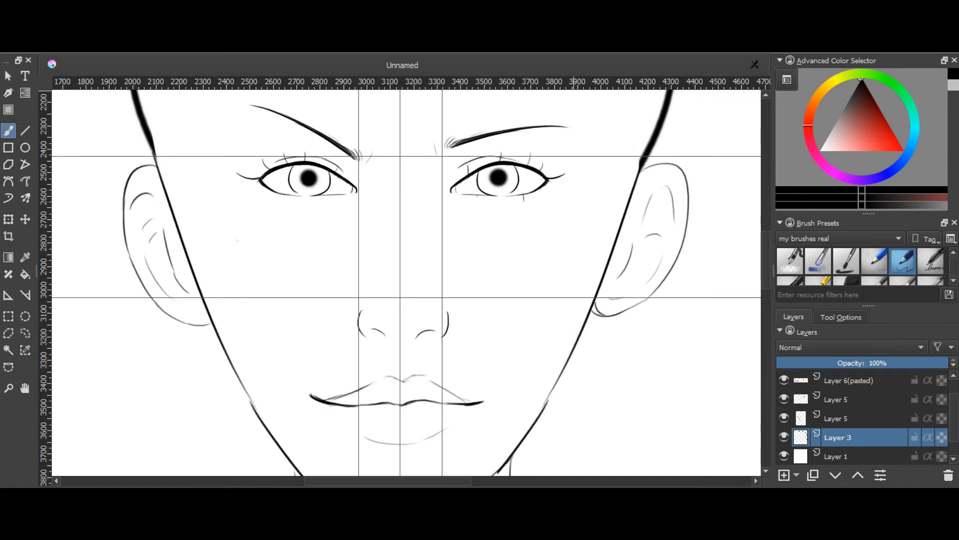
left_click_drag(368, 176, 378, 212)
key("ctrl+z")
mouse_move(362, 176)
left_mouse_down()
mouse_move(370, 230)
mouse_move(371, 187)
mouse_move(371, 208)
left_mouse_up()
key("ctrl+z")
key("ctrl+z")
mouse_move(373, 175)
left_mouse_down()
mouse_move(365, 238)
mouse_move(369, 187)
mouse_move(378, 221)
mouse_move(381, 196)
mouse_move(371, 179)
mouse_move(382, 220)
left_mouse_up()
key("ctrl+z")
key("ctrl+z")
key("ctrl+z")
Step: Draw a faint, nearly vertical line along the right-hand side of the nose bridge, redrawing it until it suits
mouse_move(429, 233)
left_mouse_down()
mouse_move(424, 266)
mouse_move(444, 286)
mouse_move(422, 235)
mouse_move(425, 271)
left_mouse_up()
key("ctrl+z")
left_click_drag(422, 228, 424, 276)
key("ctrl+z")
left_click_drag(421, 229, 424, 277)
key("ctrl+z")
key("ctrl+z")
left_click_drag(428, 232, 426, 274)
Step: Examine the whole head at several zoom levels to judge the new lashes and nose lines
key("ctrl+minus")
key("ctrl+minus")
key("ctrl+minus")
key("ctrl+minus")
key("ctrl+plus")
key("ctrl+plus")
key("ctrl+plus")
key("ctrl+minus")
key("ctrl+minus")
key("ctrl+minus")
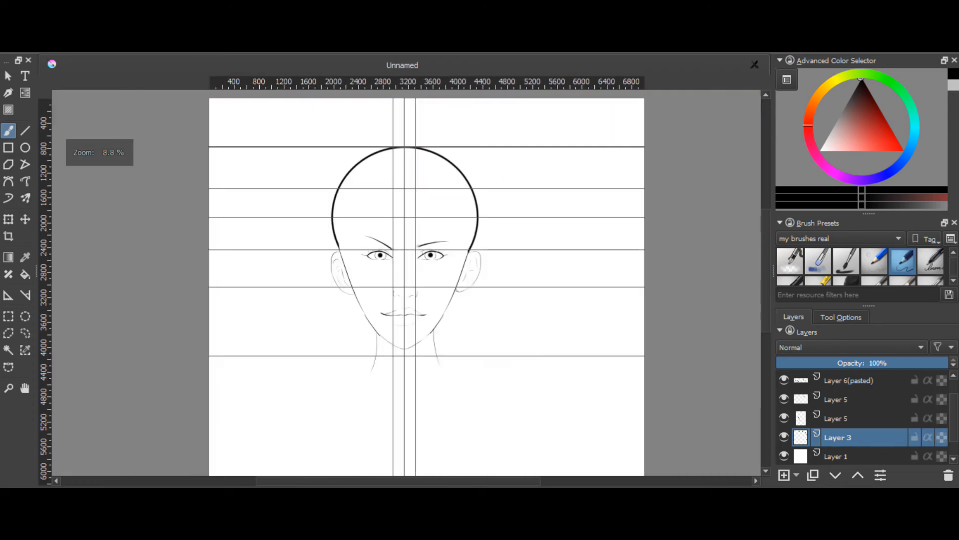
key("ctrl+plus")
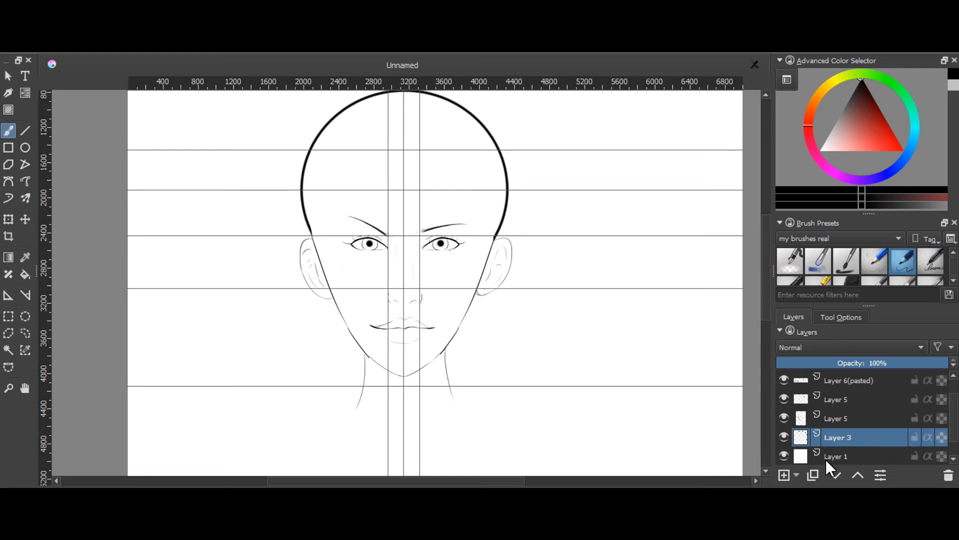
mouse_move(825, 459)
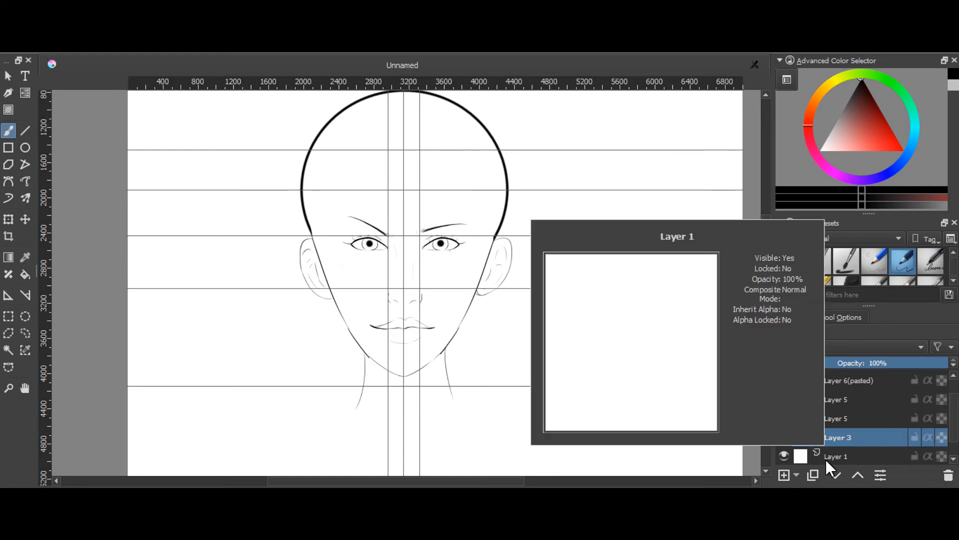
key("ctrl+plus")
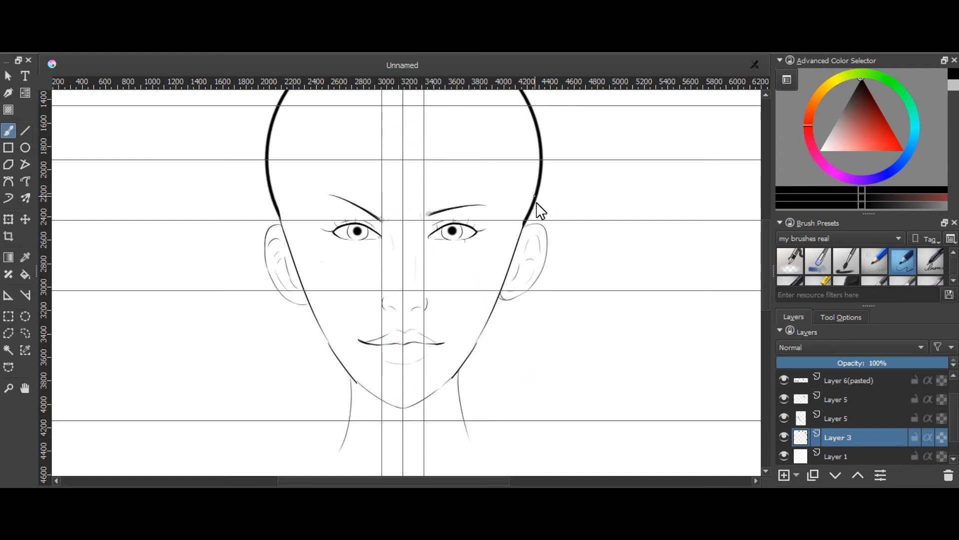
left_click_drag(534, 215, 484, 273)
mouse_move(488, 181)
left_mouse_down()
mouse_move(499, 229)
mouse_move(501, 272)
left_mouse_up()
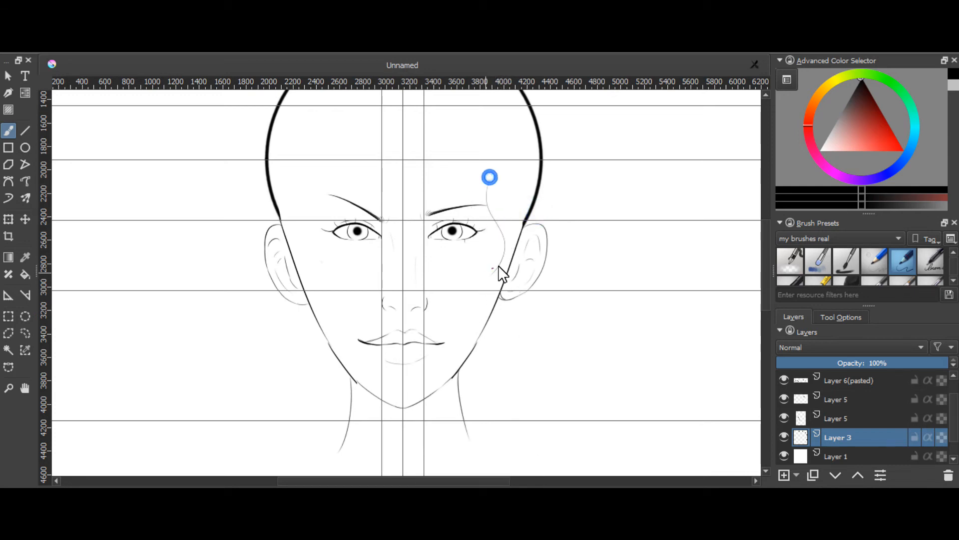
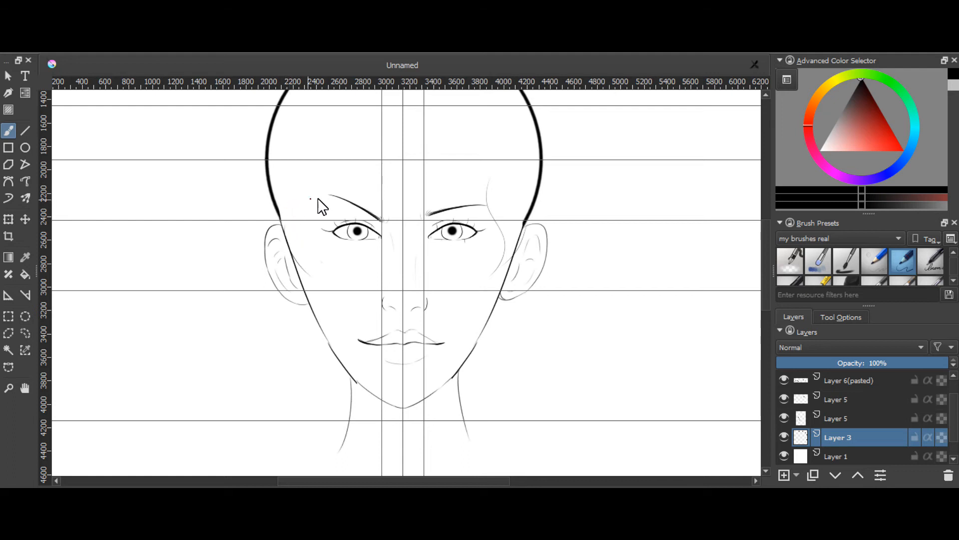
key("ctrl+z")
key("ctrl+z")
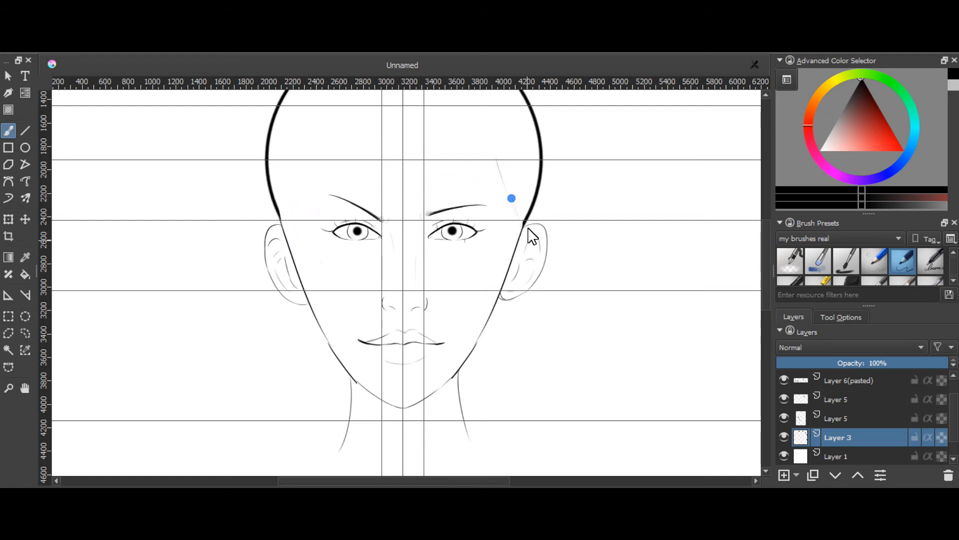
key("ctrl+z")
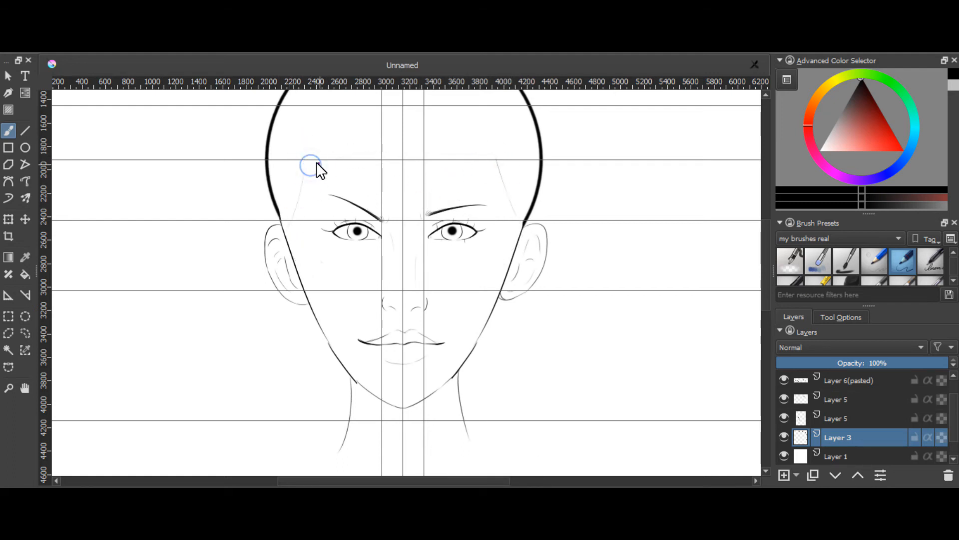
Step: Draw faint, wavy hair strands at the forehead's centre, beside the right-hand temple and along the left-hand side of the face
mouse_move(383, 157)
left_mouse_down()
mouse_move(390, 140)
mouse_move(394, 177)
left_mouse_up()
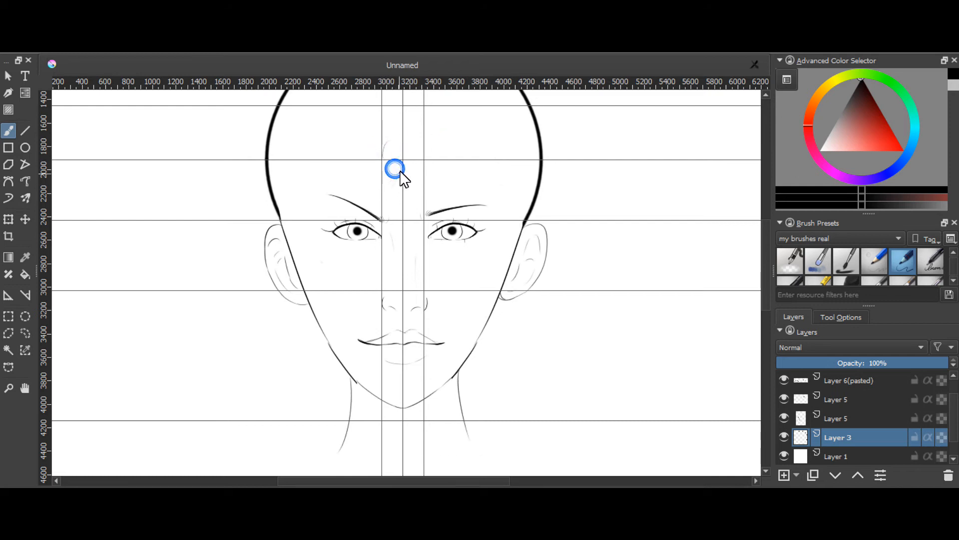
mouse_move(497, 180)
left_mouse_down()
mouse_move(510, 239)
mouse_move(499, 270)
left_mouse_up()
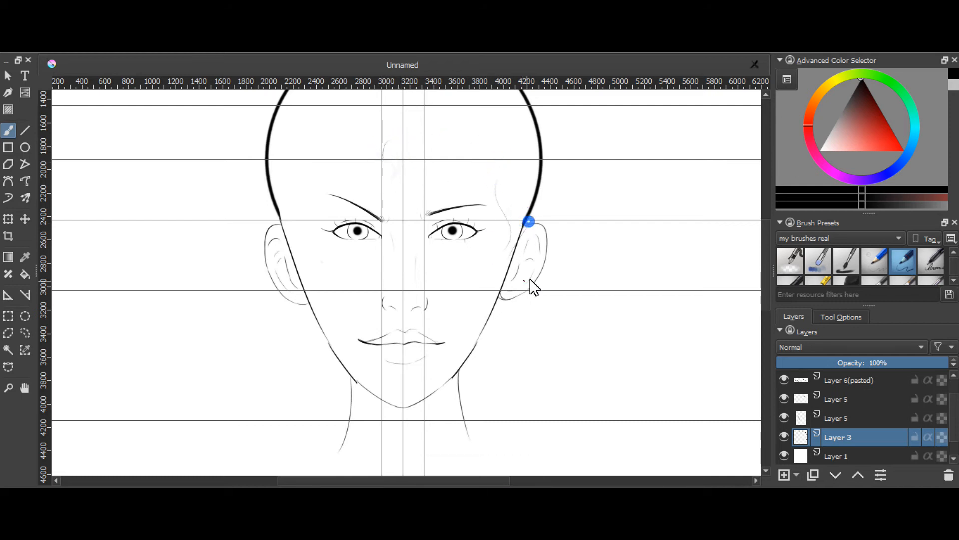
left_click_drag(296, 194, 300, 254)
left_click_drag(301, 141, 305, 216)
left_click_drag(313, 138, 314, 186)
key("ctrl+z")
left_click_drag(324, 142, 308, 204)
Step: Complete the fringe with curved strands across the forehead above both eyebrows, redrawing the central one
left_click_drag(470, 156, 454, 194)
left_click_drag(405, 143, 430, 209)
key("ctrl+z")
mouse_move(461, 144)
left_mouse_down()
mouse_move(455, 191)
mouse_move(495, 180)
mouse_move(500, 209)
left_mouse_up()
mouse_move(355, 146)
left_mouse_down()
mouse_move(335, 188)
mouse_move(361, 179)
left_mouse_up()
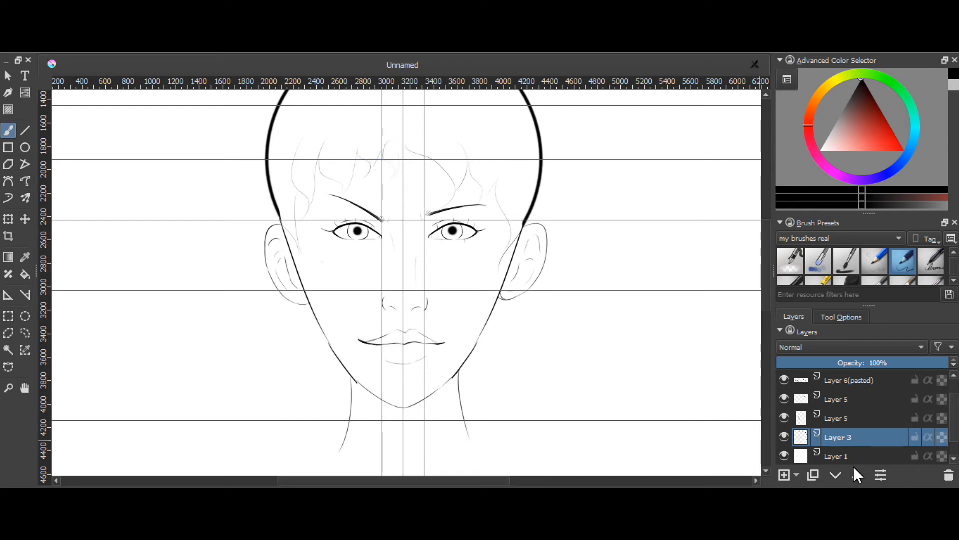
Step: On the upper Layer 5, sketch a faint, wavy outline of voluminous hair around the whole head down to the jaw
key("ctrl+minus")
key("ctrl+minus")
key("ctrl+plus")
left_click(784, 436)
left_click(785, 436)
left_click(791, 397)
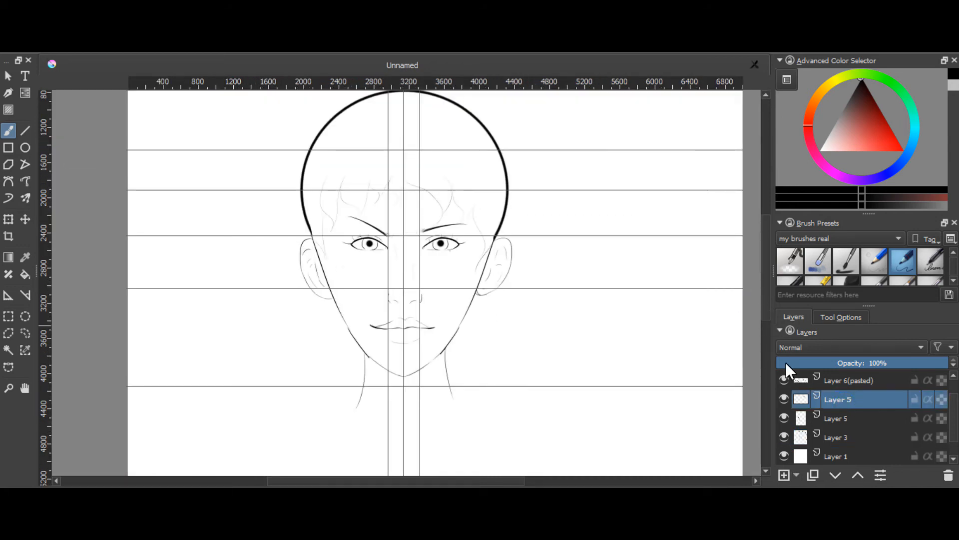
scroll(343, 150, "up", 3)
left_click_drag(340, 132, 253, 322)
left_click_drag(315, 127, 530, 160)
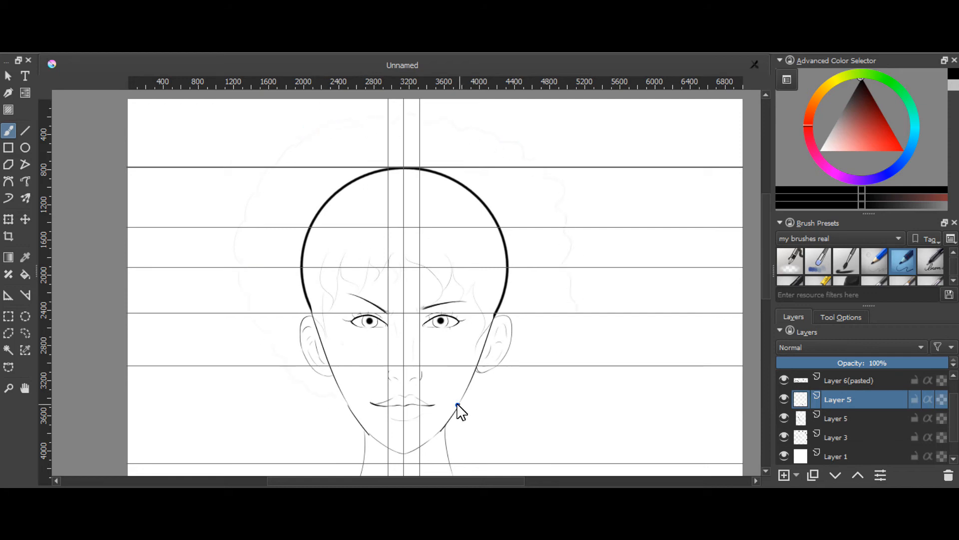
scroll(577, 325, "down", 1)
key("plus")
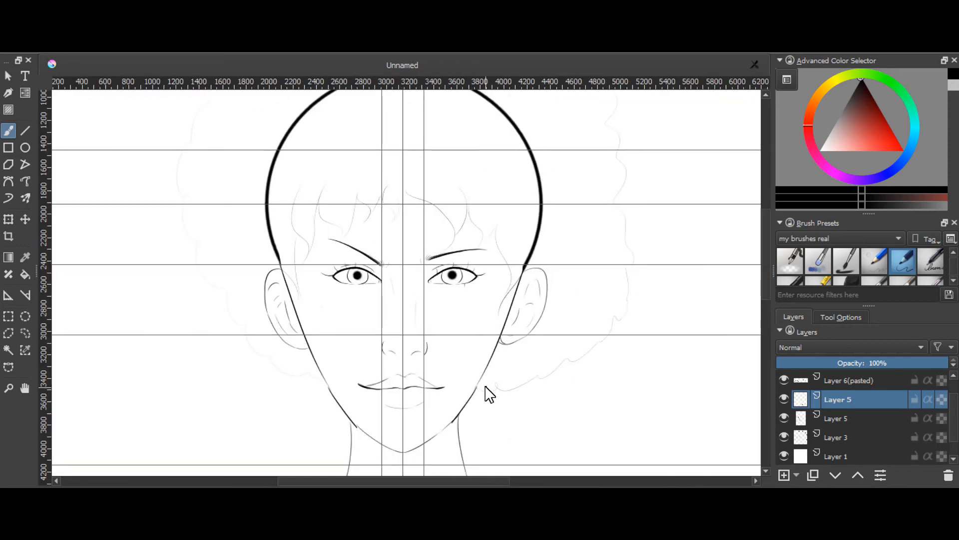
left_click_drag(594, 218, 613, 199)
key("plus")
left_click_drag(458, 481, 484, 481)
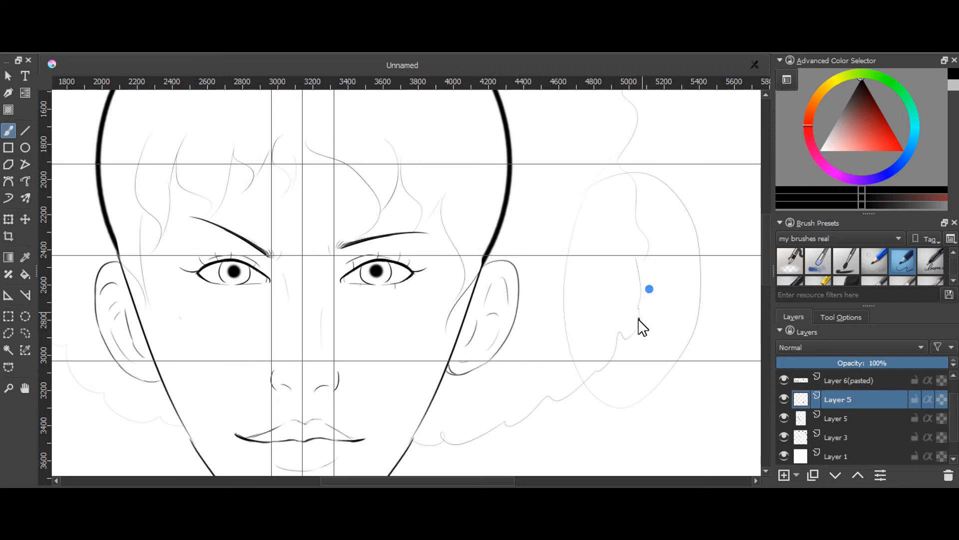
left_click_drag(434, 426, 431, 424)
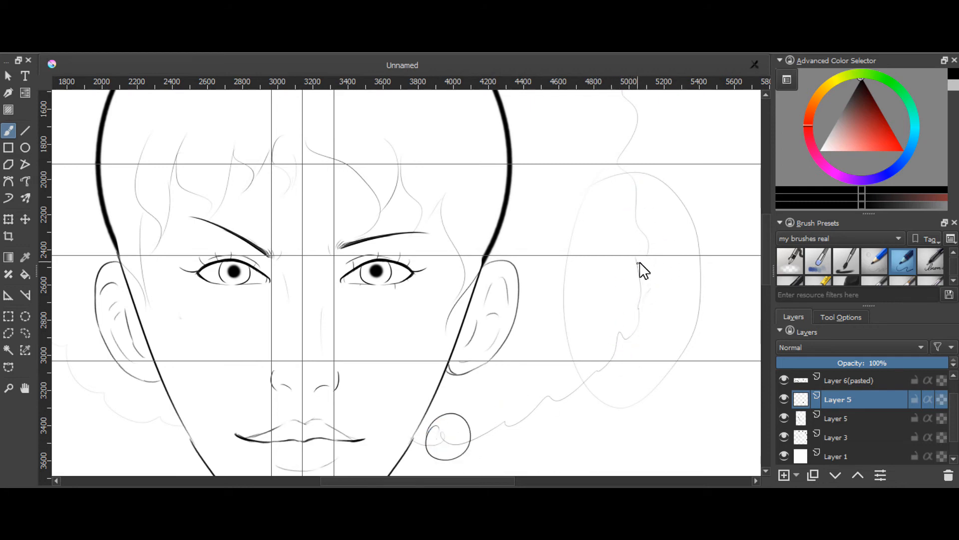
key("minus")
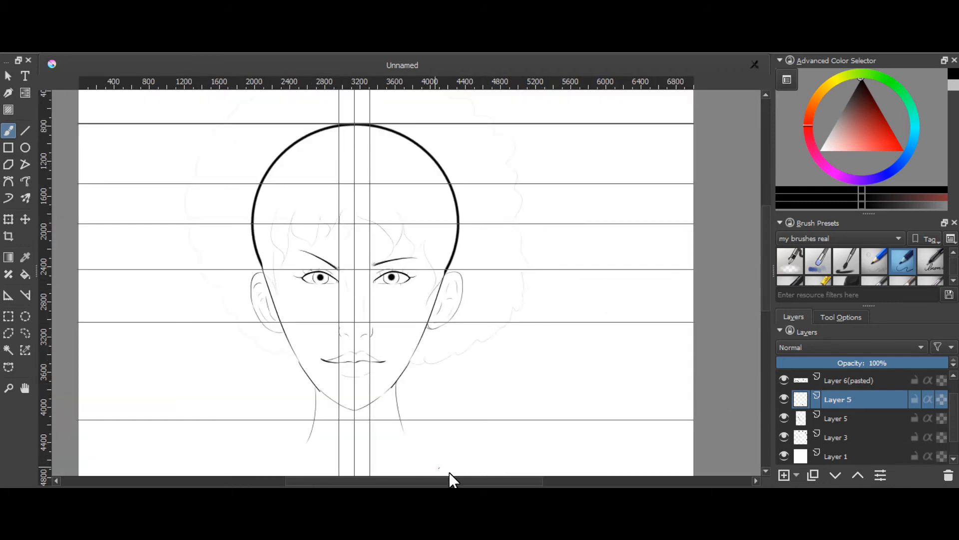
Step: Redraw the voluminous hair's outline as a darker, wavy contour on both sides of the head
scroll(430, 466, "left", 2)
mouse_move(350, 352)
left_mouse_down()
mouse_move(283, 318)
mouse_move(256, 225)
mouse_move(272, 139)
left_mouse_up()
mouse_move(534, 94)
left_mouse_down()
mouse_move(558, 122)
mouse_move(596, 299)
mouse_move(478, 370)
left_mouse_up()
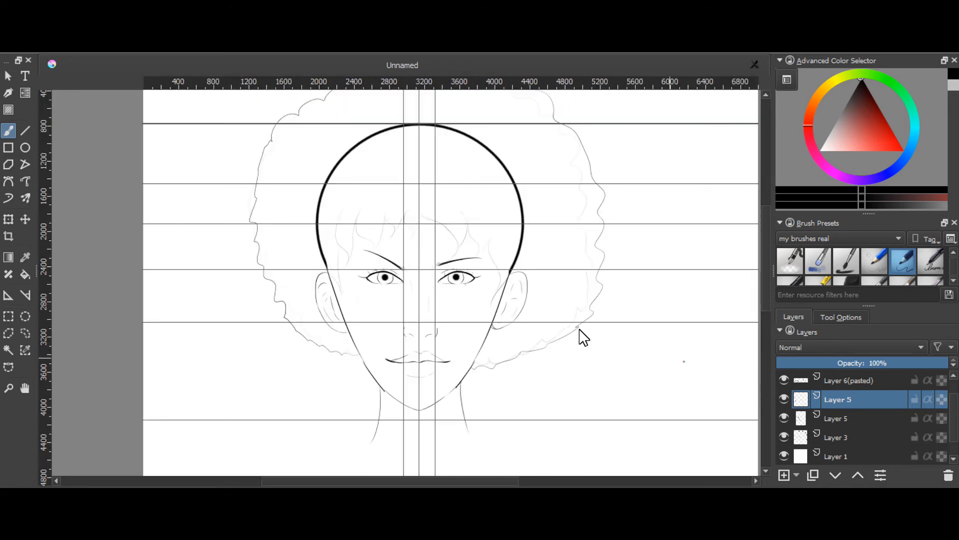
Step: On Layer 3, erase the thick construction circle of the skull above the ears
key("ctrl+v")
scroll(954, 382, "down", 1)
left_click(808, 437)
mouse_move(327, 277)
left_mouse_down()
mouse_move(325, 265)
mouse_move(417, 124)
mouse_move(515, 286)
left_mouse_up()
left_click(954, 281)
key("ctrl+z")
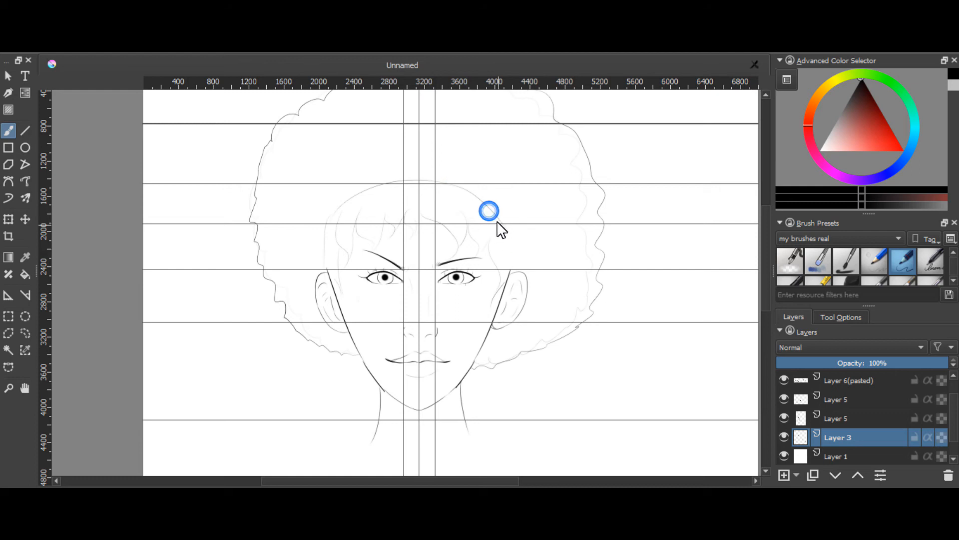
Step: Draw the headband's lower edge as a thin arch over the fringe from ear to ear, redrawing it until it suits
left_click_drag(336, 211, 318, 272)
key("ctrl+z")
key("ctrl+z")
mouse_move(320, 272)
left_mouse_down()
mouse_move(471, 197)
mouse_move(520, 264)
left_mouse_up()
key("ctrl+z")
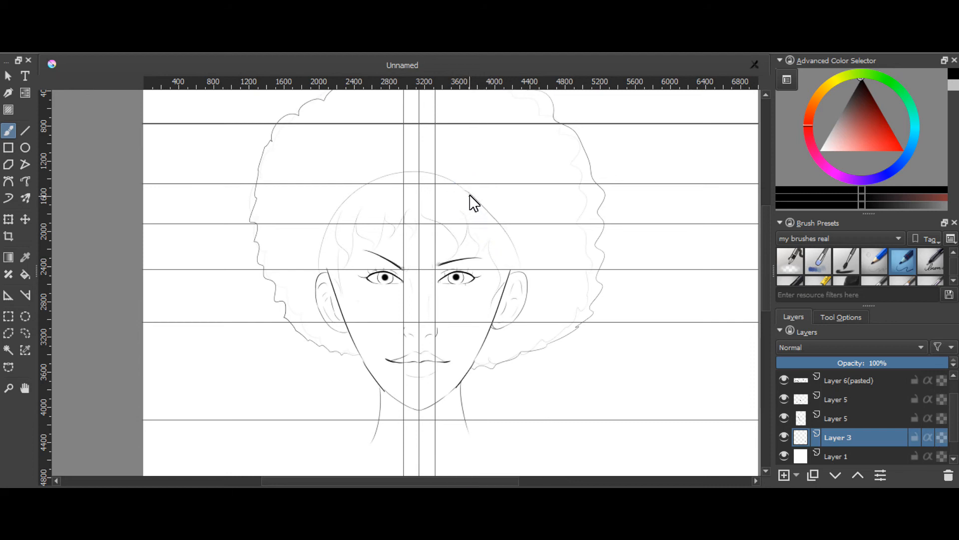
left_click_drag(464, 191, 508, 283)
Step: Draw the headband's upper edge as a second thin arch above the first, redrawing its top until it suits
left_click_drag(318, 274, 351, 195)
mouse_move(316, 275)
left_mouse_down()
mouse_move(372, 201)
mouse_move(472, 173)
left_mouse_up()
key("ctrl+z")
left_click_drag(364, 167, 480, 181)
key("ctrl+z")
left_click_drag(377, 166, 473, 168)
left_click_drag(515, 227, 507, 215)
key("ctrl+z")
Step: Draw a pointed headscarf tail with two curved edges extending outward from the right-hand side of the jaw
left_click_drag(470, 368, 554, 400)
left_click_drag(464, 378, 560, 418)
key("ctrl+z")
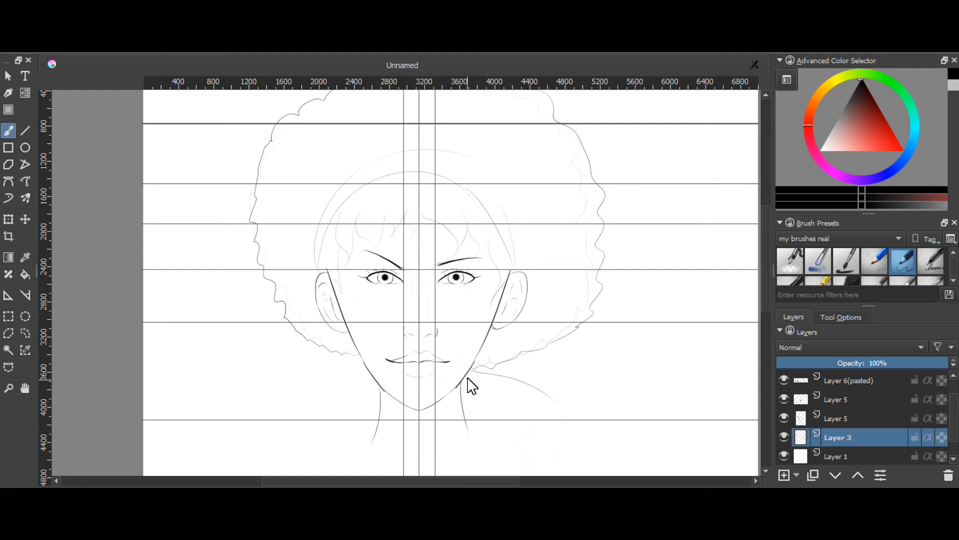
key("ctrl+z")
left_click_drag(465, 376, 575, 407)
left_click_drag(456, 378, 567, 411)
mouse_move(542, 398)
left_mouse_down()
mouse_move(576, 430)
mouse_move(541, 392)
mouse_move(565, 403)
left_mouse_up()
Step: Examine the head, hair and headband at several zoom levels
key("ctrl+minus")
key("ctrl+minus")
key("ctrl+plus")
key("ctrl+plus")
key("ctrl+plus")
key("ctrl+plus")
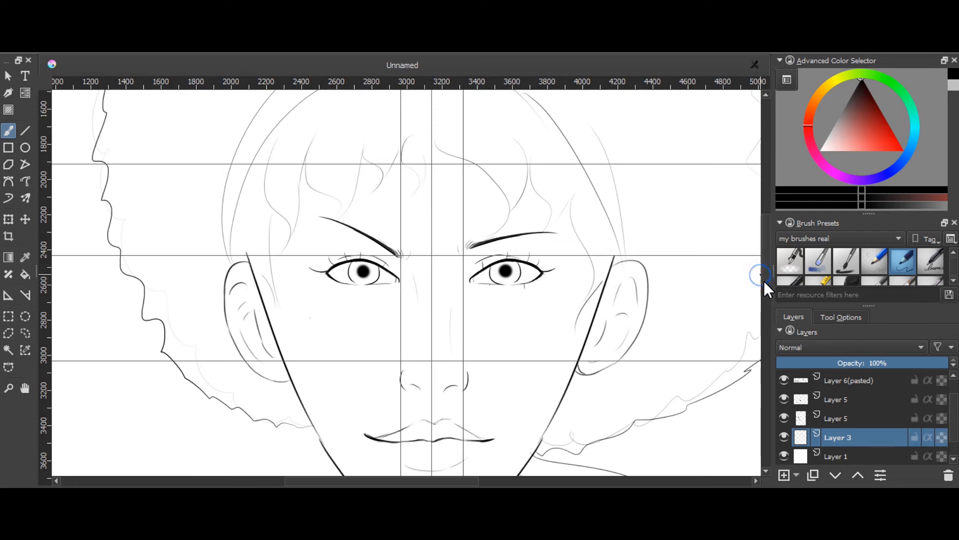
scroll(763, 282, "down", 2)
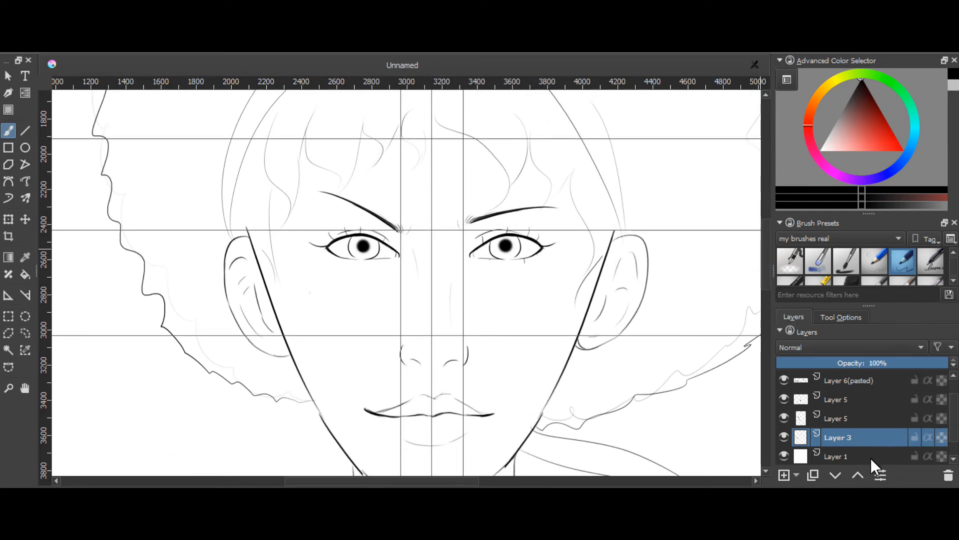
key("ctrl+minus")
key("ctrl+minus")
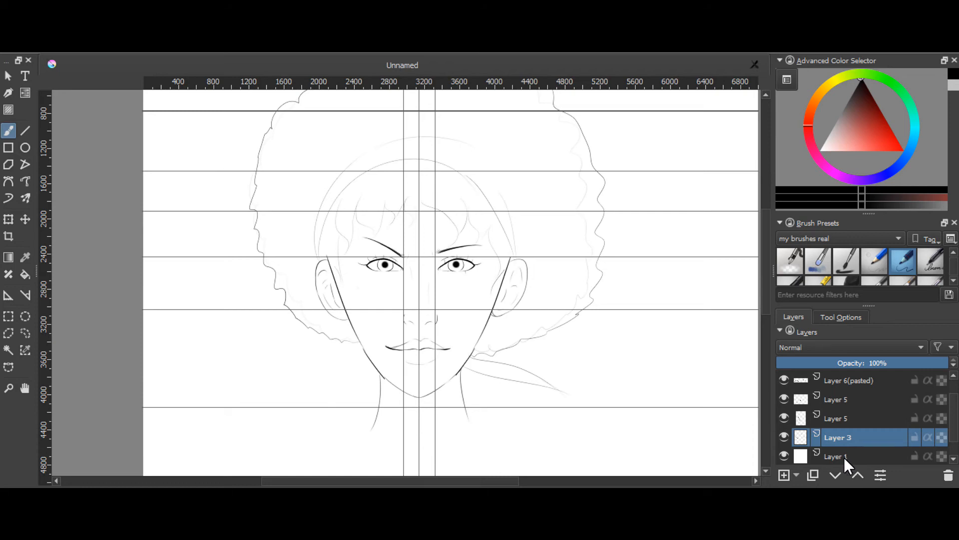
key("ctrl+plus")
key("ctrl+plus")
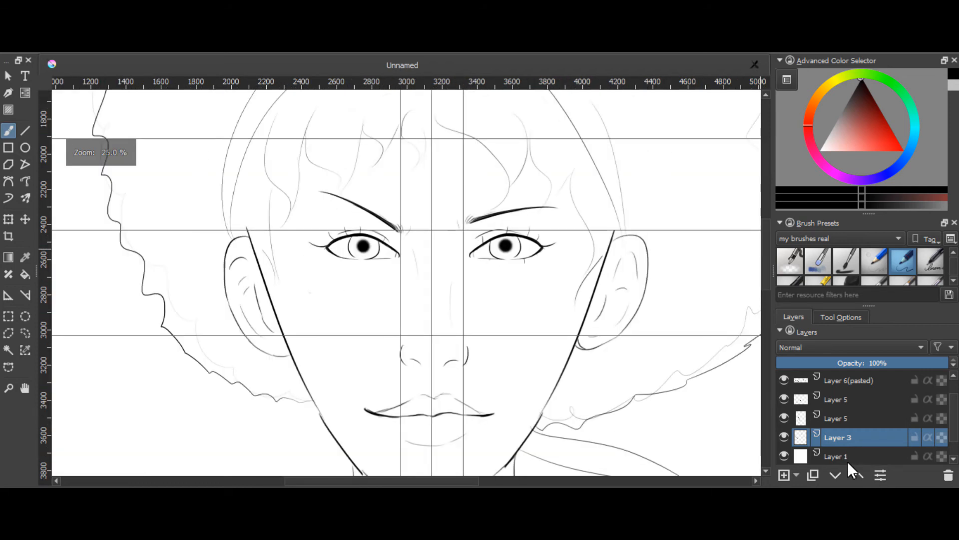
Step: Check what the lower Layer 5 contains by hiding and showing it, and select that layer
left_click(787, 418)
left_click(787, 419)
left_click(838, 419)
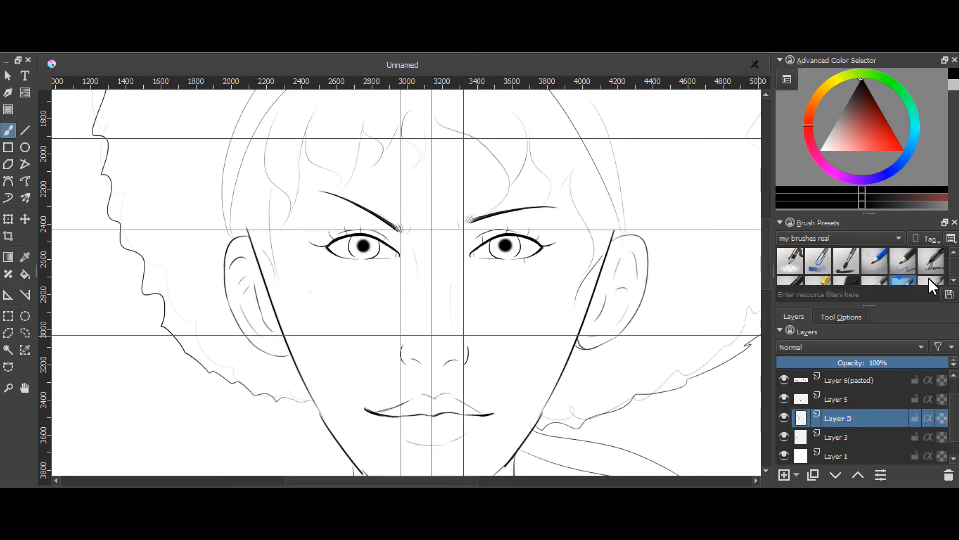
left_click(952, 281)
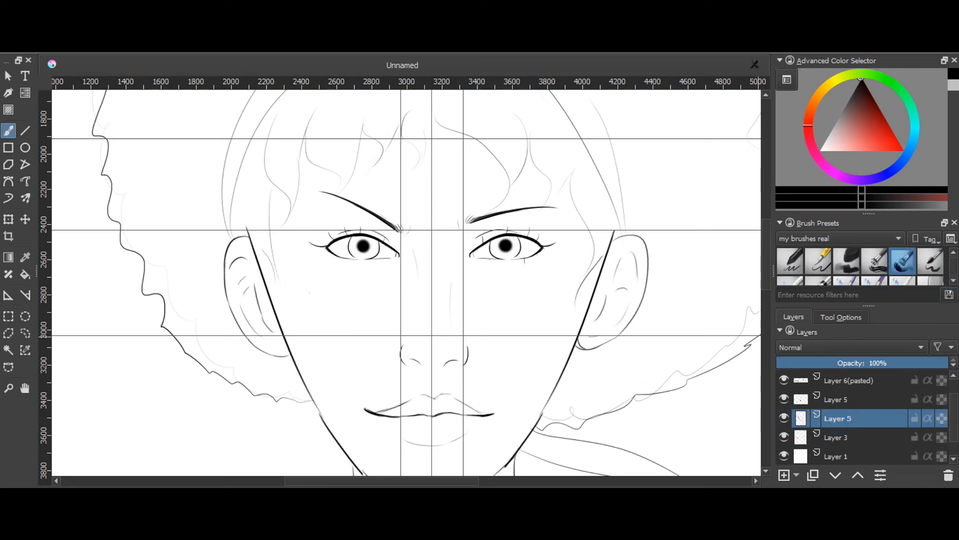
Step: Check the contents of Layer 7 (pasted) and merge it into Layer 6 (pasted)
key("ctrl+v")
left_click(819, 386)
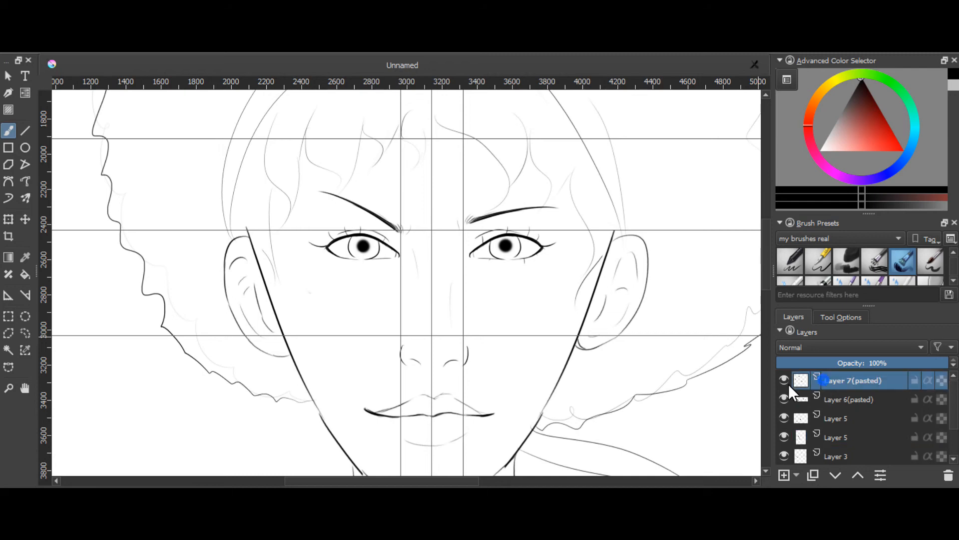
left_click(784, 382)
left_click(784, 382)
right_click(849, 380)
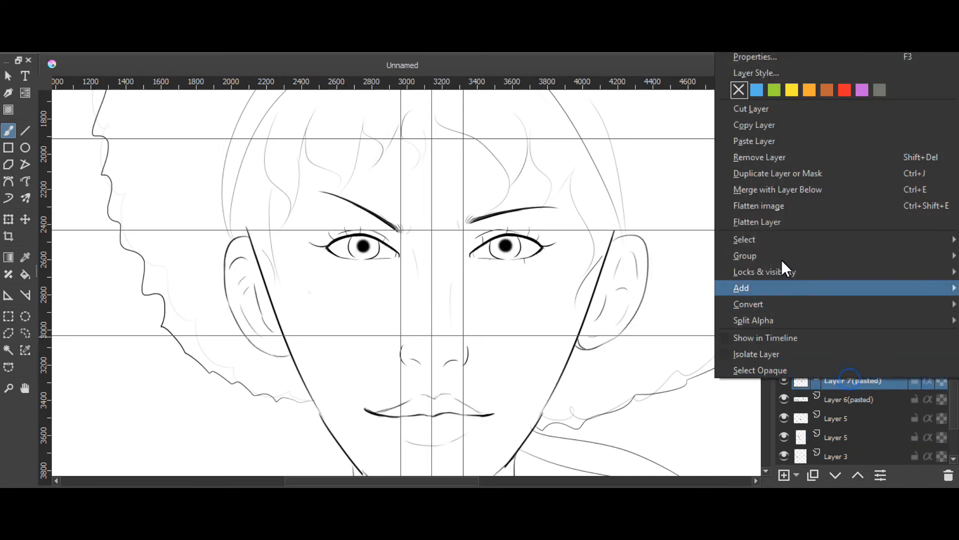
left_click(775, 188)
right_click(835, 378)
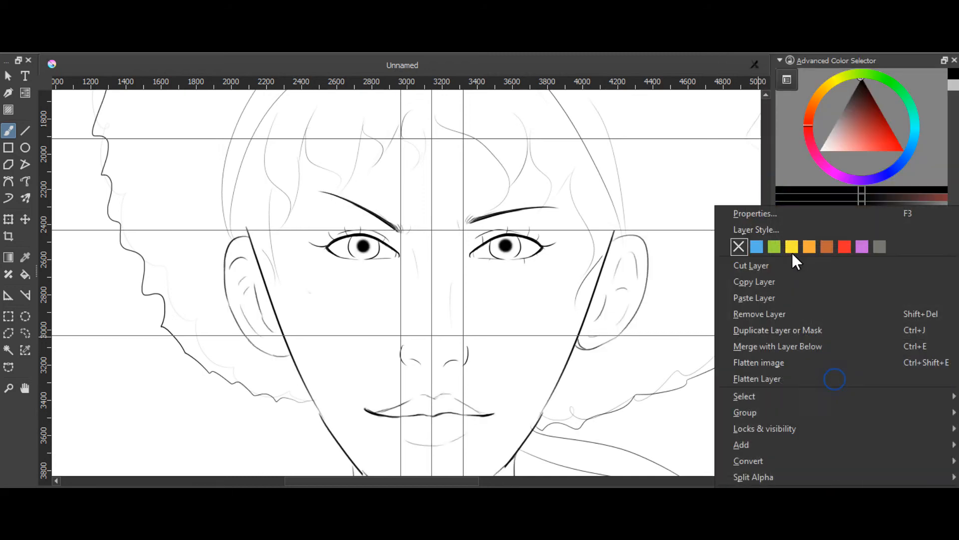
left_click(775, 355)
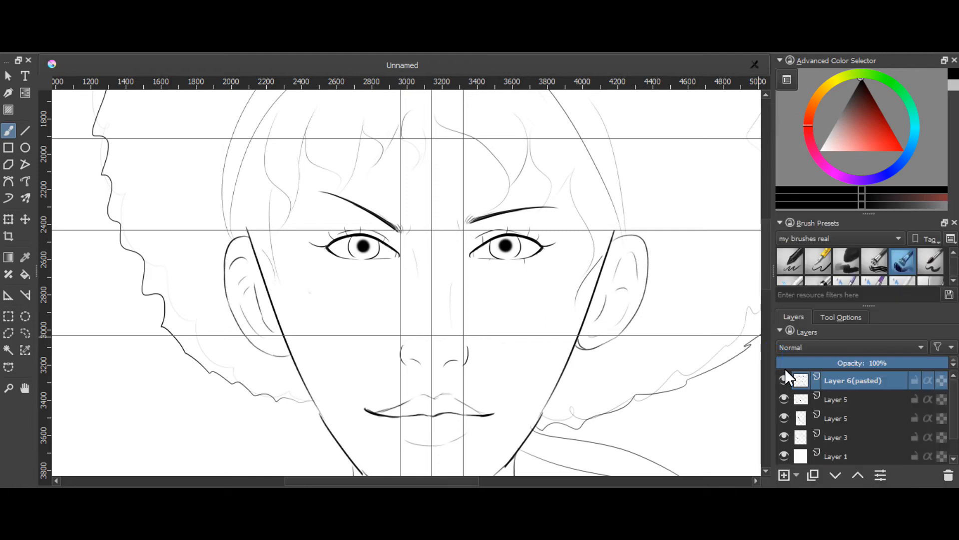
Step: Merge Layer 6 (pasted) into the upper Layer 5, and that layer into the lower Layer 5
key("ctrl+z")
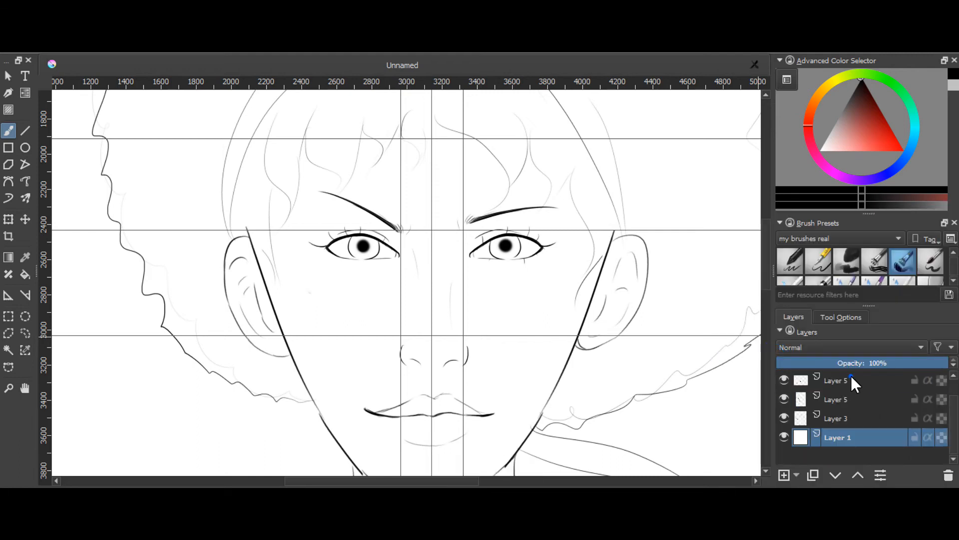
key("ctrl+v")
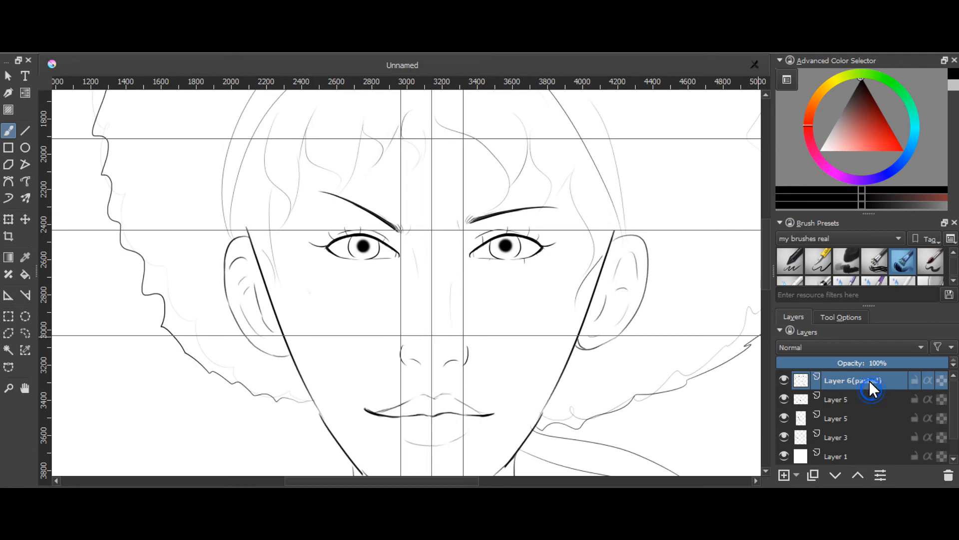
right_click(867, 379)
left_click(789, 197)
right_click(847, 385)
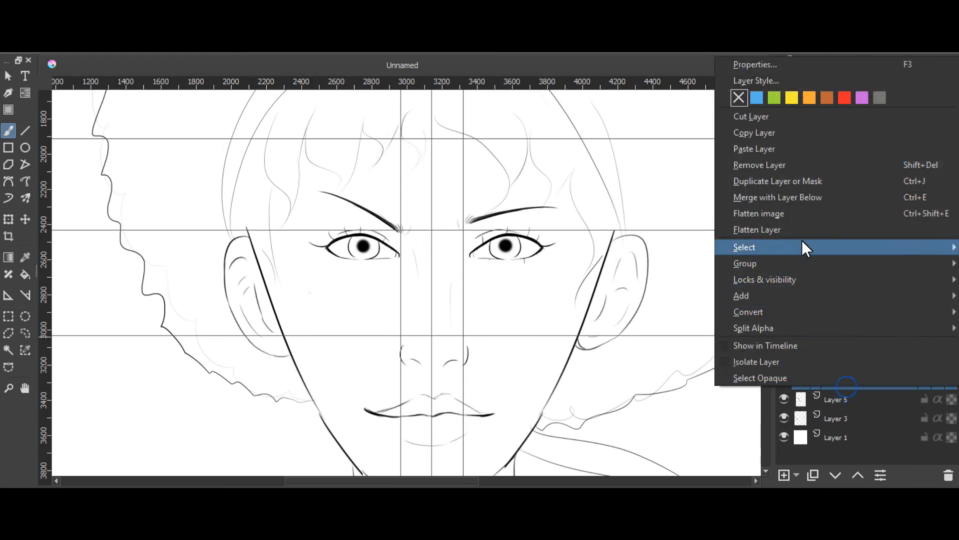
left_click(801, 198)
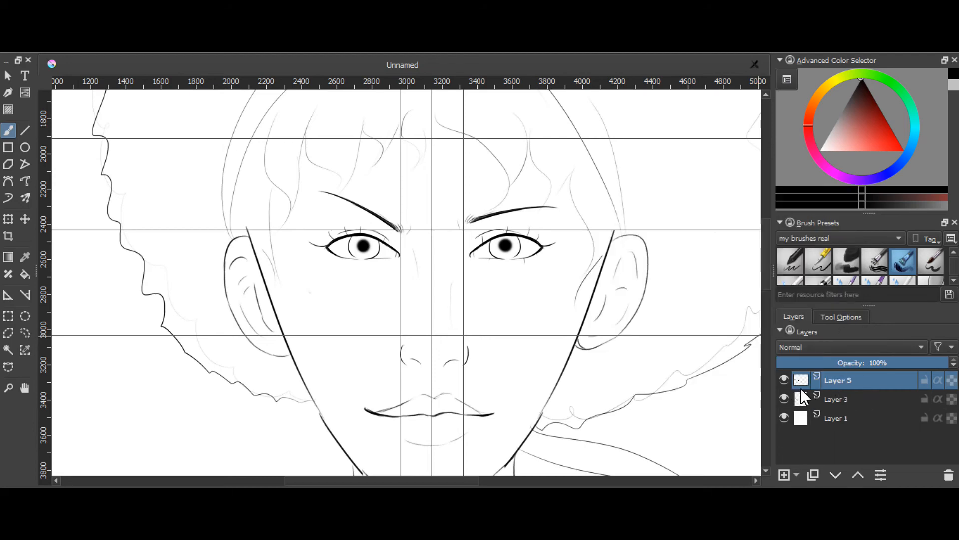
Step: Check the contents of the combined Layer 5 and merge it into Layer 3
left_click(784, 380)
left_click(784, 380)
left_click(784, 380)
left_click(784, 381)
right_click(826, 382)
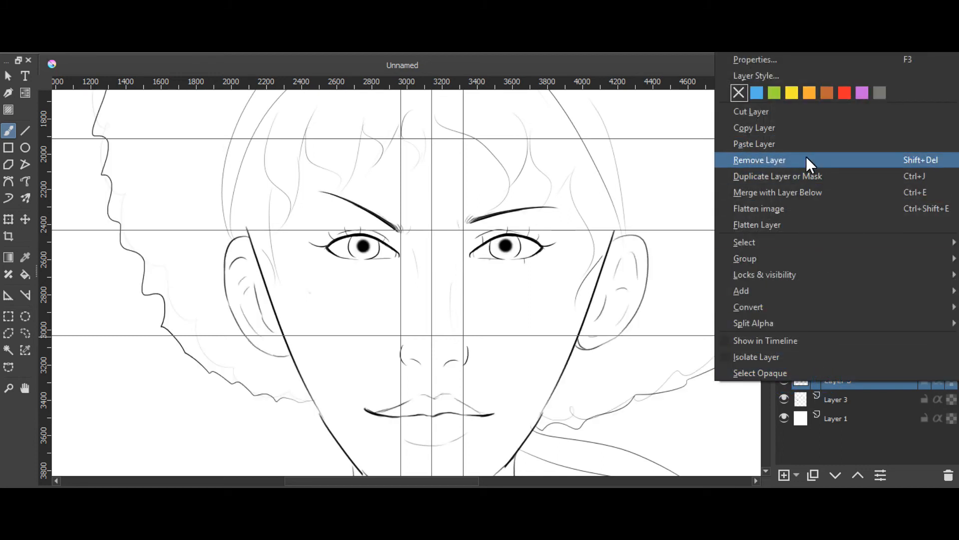
left_click(801, 190)
scroll(276, 278, "down", 1)
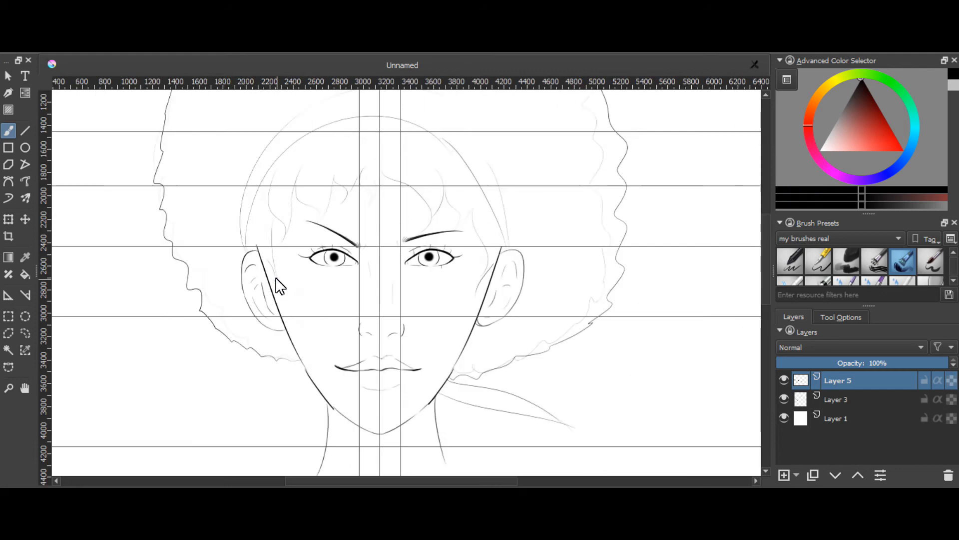
scroll(276, 278, "down", 1)
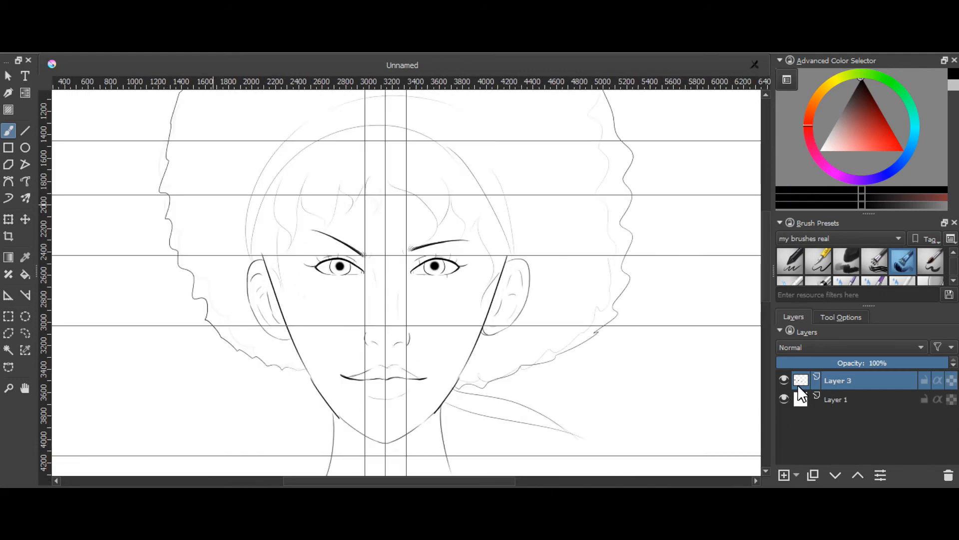
Step: Check the merged line art by hiding and showing Layer 3, and inspect the left-hand eye area closely
left_click(784, 380)
left_click(784, 380)
scroll(244, 261, "up", 3)
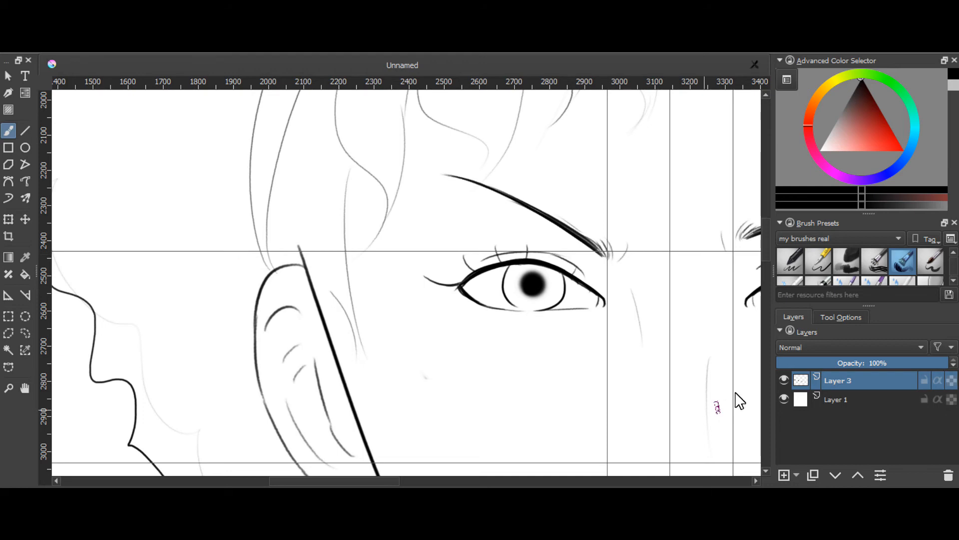
Step: Switch to the eraser brush and trim the upper ends of the thick face contour lines beside both ears
left_click(925, 279)
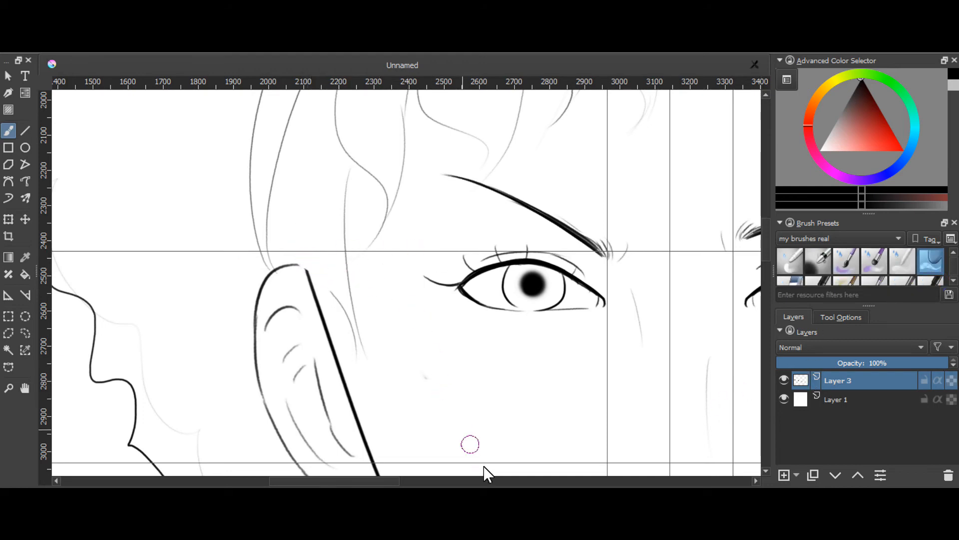
left_click_drag(385, 480, 480, 471)
mouse_move(509, 244)
left_mouse_down()
mouse_move(508, 274)
mouse_move(520, 251)
mouse_move(513, 289)
left_mouse_up()
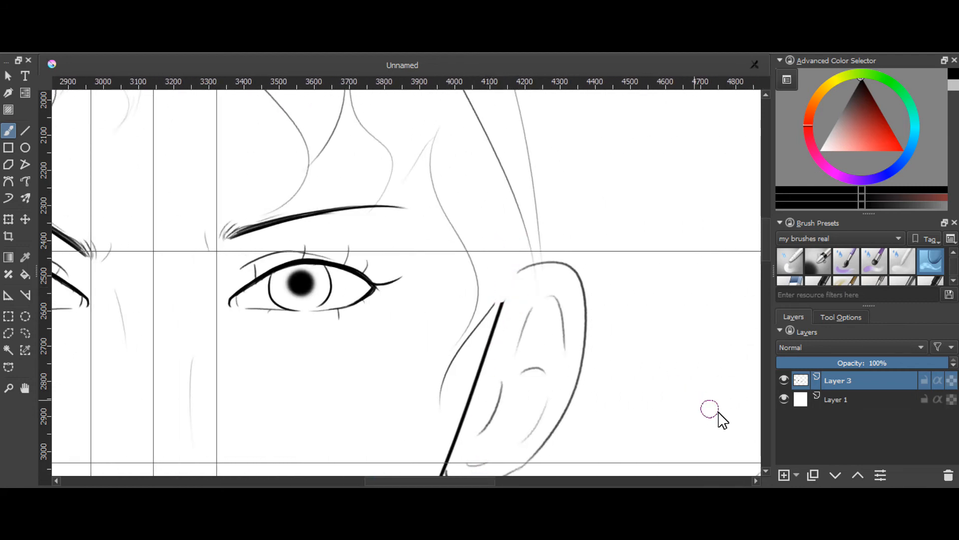
Step: Check the whole head at several magnifications, comparing the trimmed face contour with the ears and hair
key("ctrl+minus")
key("ctrl+minus")
key("ctrl+minus")
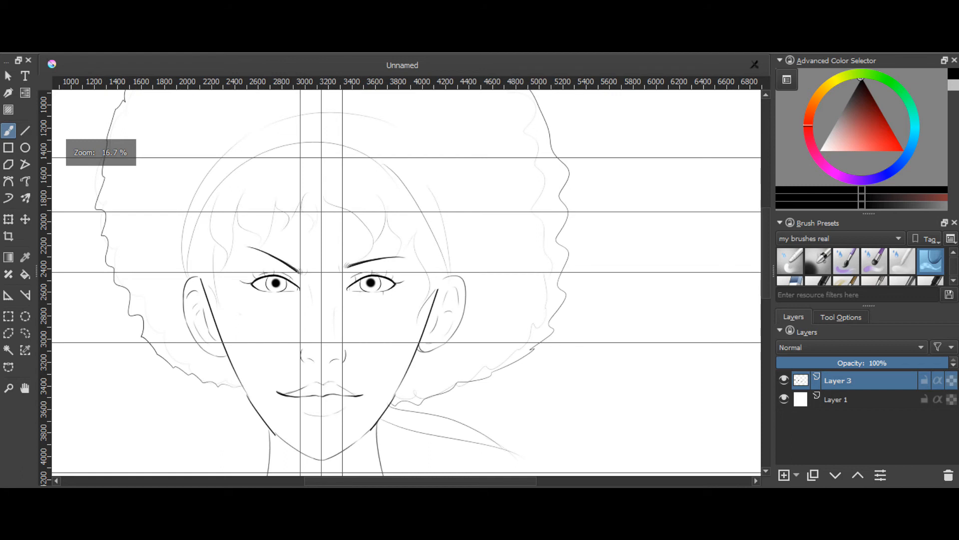
key("ctrl+plus")
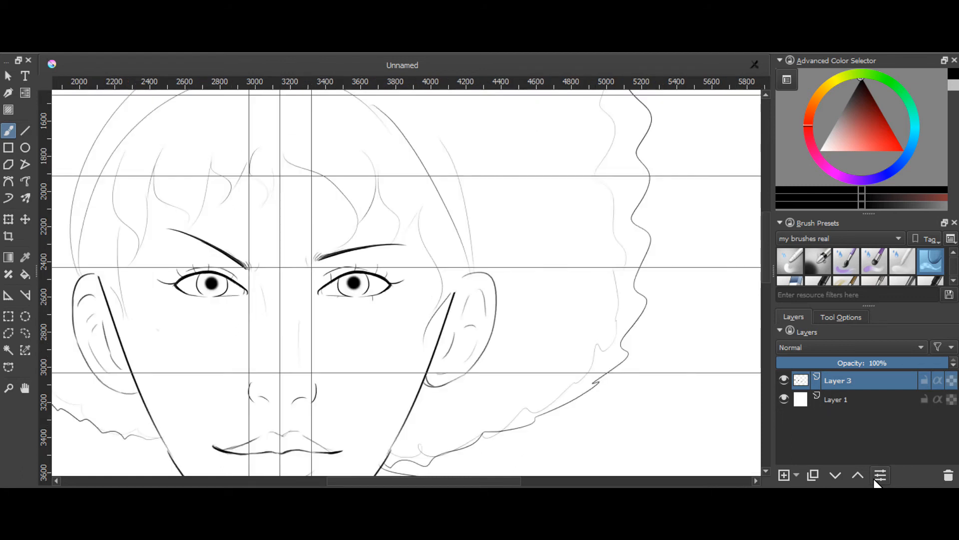
key("ctrl+minus")
key("ctrl+minus")
key("ctrl+minus")
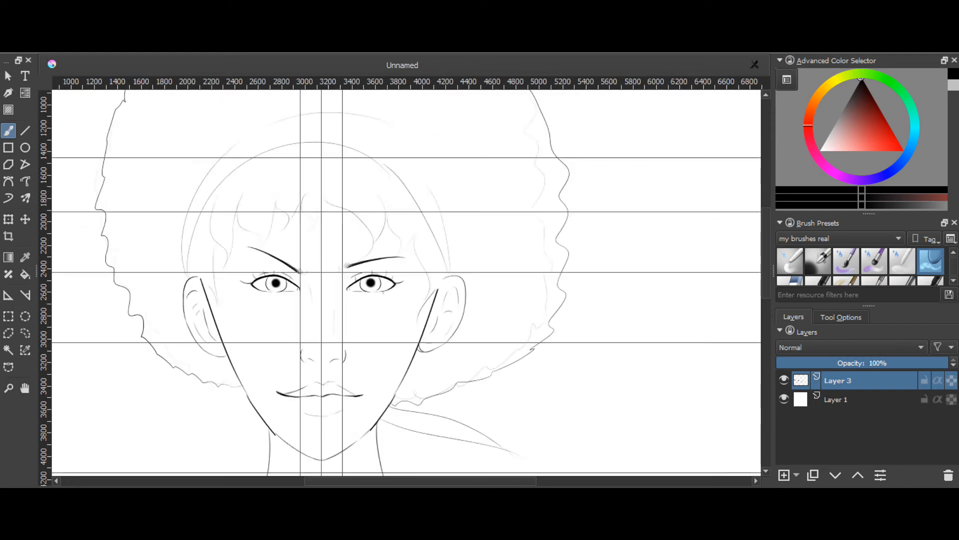
key("ctrl+plus")
key("ctrl+plus")
key("ctrl+plus")
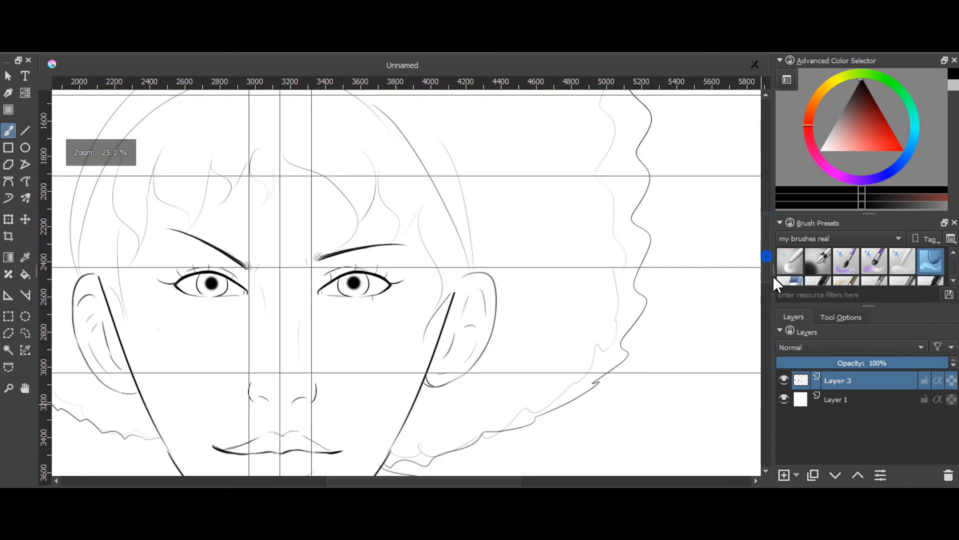
Step: Choose a fine sketching brush, draw a small highlight circle on the lower lip and hatch the lip's middle
left_click_drag(767, 260, 769, 294)
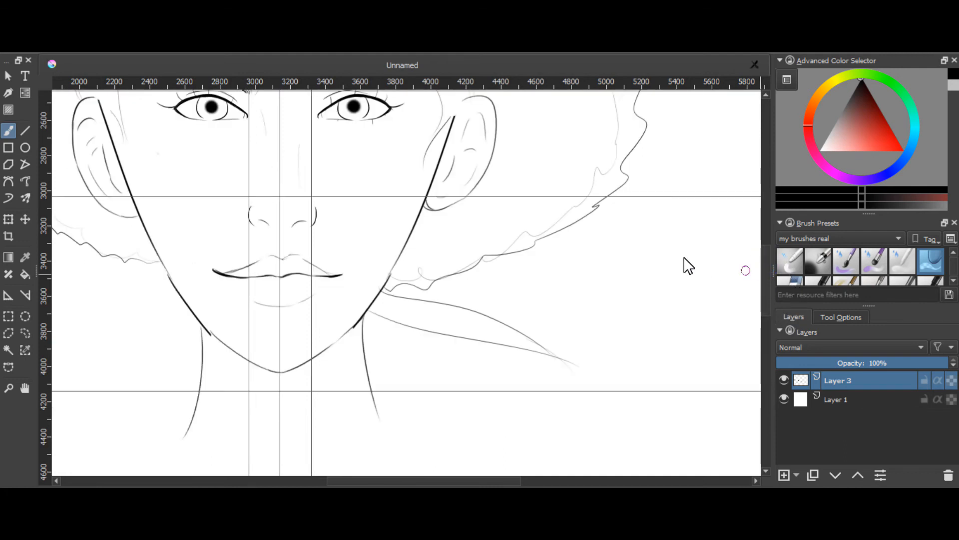
left_click_drag(482, 483, 448, 483)
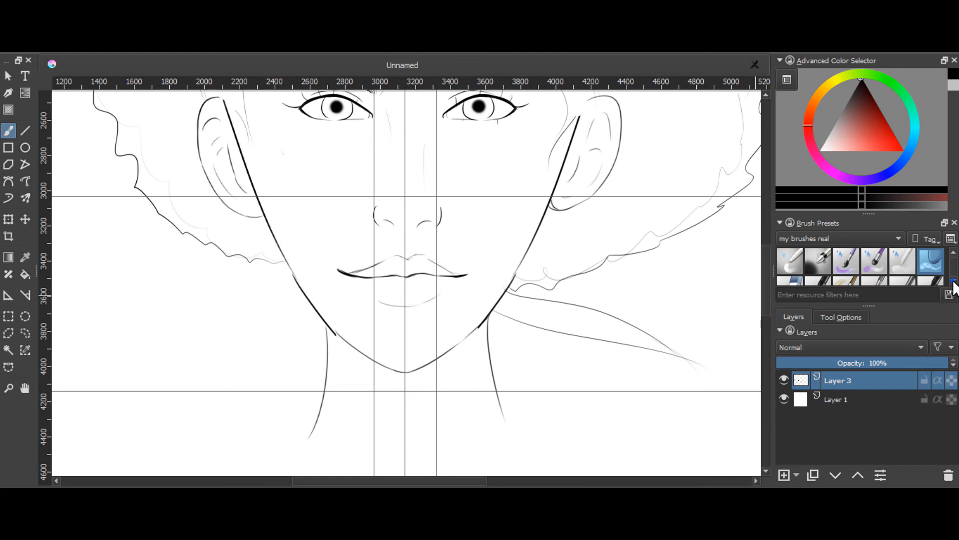
left_click(953, 281)
left_click(953, 281)
left_click(952, 253)
left_click(953, 253)
left_click(952, 252)
left_click(952, 252)
left_click(910, 260)
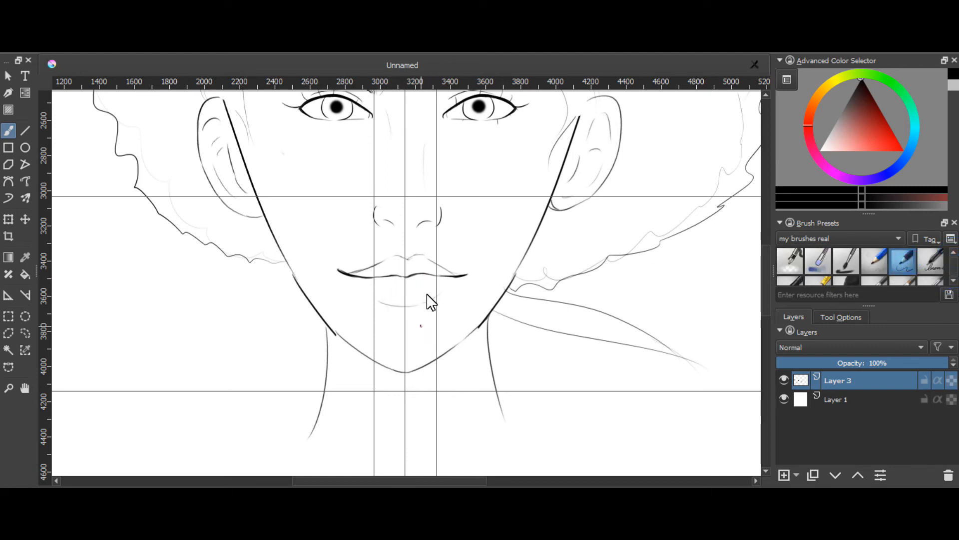
left_click(386, 279)
left_click(405, 280)
mouse_move(413, 281)
left_mouse_down()
mouse_move(414, 303)
mouse_move(431, 305)
left_mouse_up()
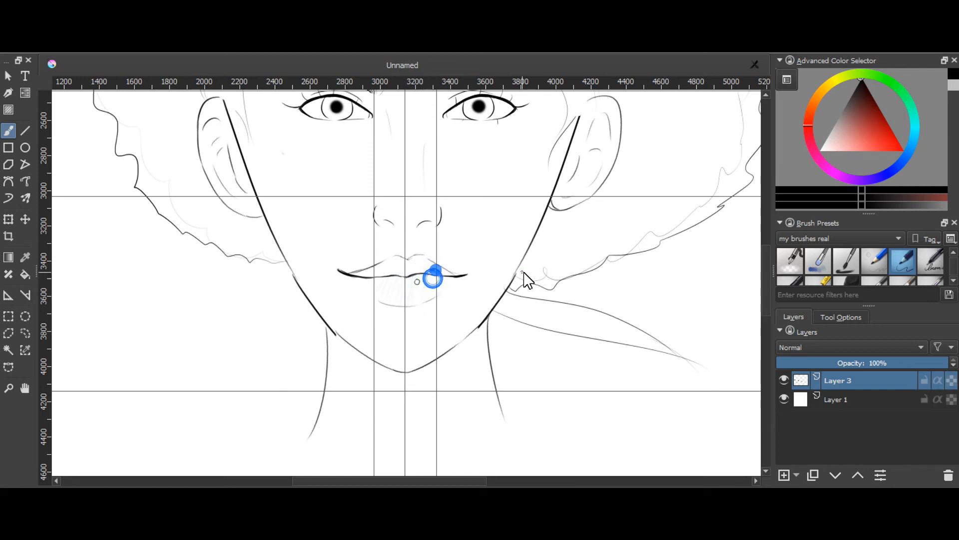
Step: Extend the light vertical hatching across the whole lower lip out to both sides
scroll(417, 282, "up", 1)
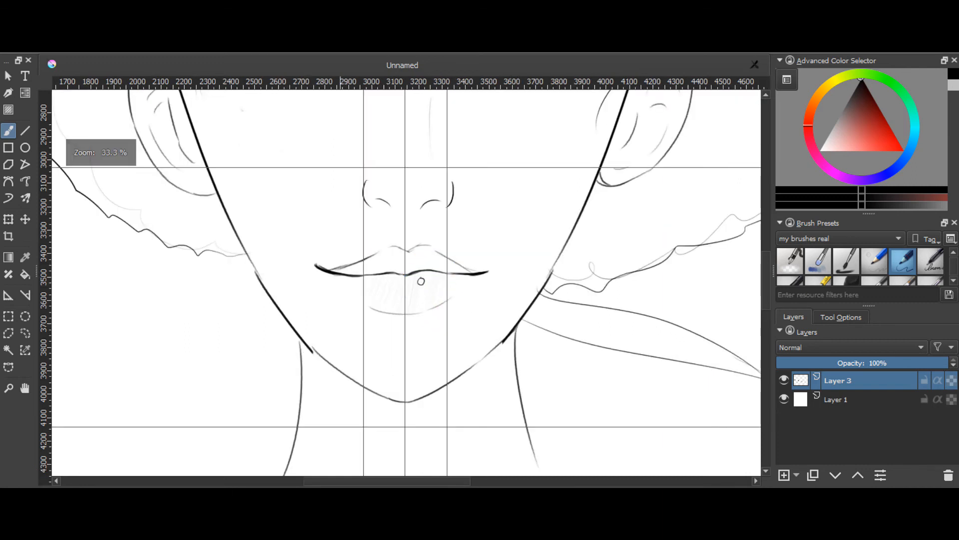
scroll(417, 282, "up", 2)
mouse_move(273, 266)
left_mouse_down()
mouse_move(290, 289)
mouse_move(324, 276)
mouse_move(311, 272)
mouse_move(299, 299)
mouse_move(310, 304)
mouse_move(332, 302)
mouse_move(348, 286)
mouse_move(352, 306)
mouse_move(365, 293)
mouse_move(378, 311)
mouse_move(389, 301)
mouse_move(395, 333)
left_mouse_up()
mouse_move(407, 300)
left_mouse_down()
mouse_move(439, 280)
mouse_move(438, 314)
mouse_move(500, 272)
mouse_move(507, 303)
mouse_move(514, 289)
mouse_move(509, 269)
mouse_move(468, 268)
mouse_move(431, 296)
mouse_move(383, 273)
mouse_move(358, 291)
mouse_move(344, 273)
mouse_move(322, 286)
mouse_move(345, 313)
mouse_move(348, 350)
mouse_move(342, 266)
mouse_move(354, 277)
mouse_move(372, 264)
mouse_move(380, 278)
mouse_move(407, 264)
mouse_move(432, 274)
mouse_move(457, 257)
mouse_move(439, 279)
left_mouse_up()
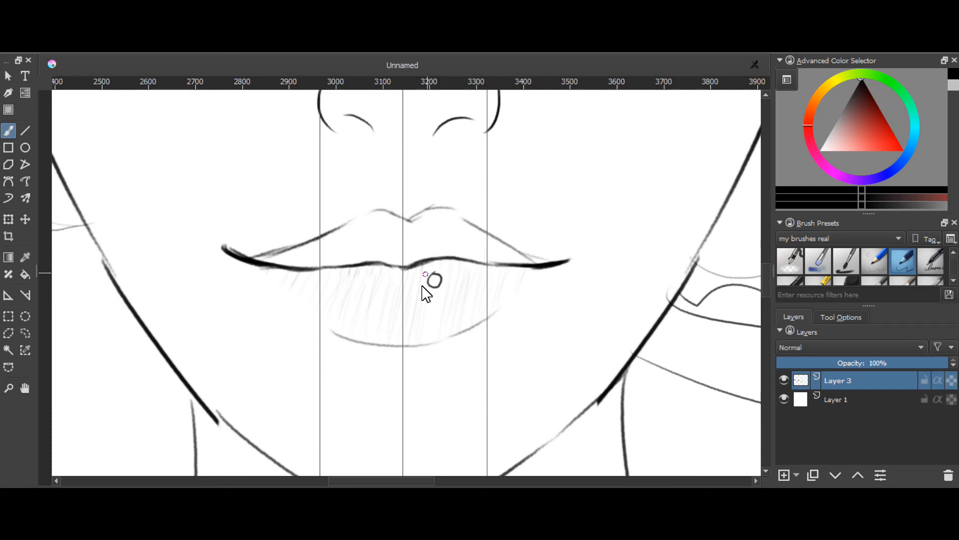
mouse_move(328, 324)
left_mouse_down()
mouse_move(385, 327)
mouse_move(326, 326)
mouse_move(412, 350)
mouse_move(330, 327)
mouse_move(362, 342)
mouse_move(344, 337)
mouse_move(450, 338)
mouse_move(393, 344)
mouse_move(455, 331)
mouse_move(409, 346)
mouse_move(494, 311)
left_mouse_up()
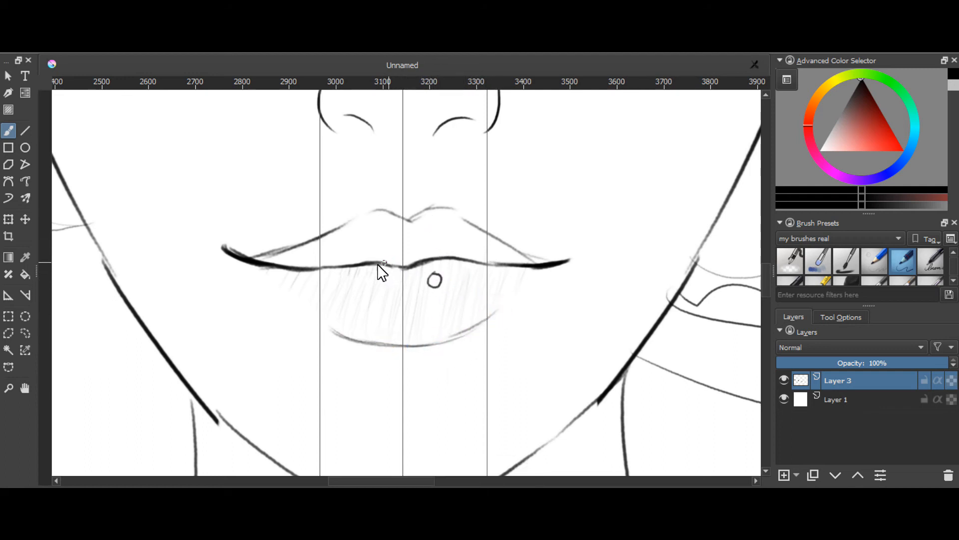
Step: Hatch and cross-hatch the upper lip with slanted strokes, adding a small highlight circle and undoing faulty strokes
mouse_move(311, 241)
left_mouse_down()
mouse_move(290, 251)
mouse_move(284, 261)
mouse_move(319, 259)
mouse_move(360, 224)
mouse_move(362, 256)
mouse_move(381, 260)
mouse_move(396, 217)
mouse_move(400, 268)
mouse_move(450, 228)
mouse_move(457, 249)
mouse_move(469, 235)
mouse_move(482, 253)
mouse_move(511, 257)
mouse_move(515, 276)
mouse_move(516, 249)
left_mouse_up()
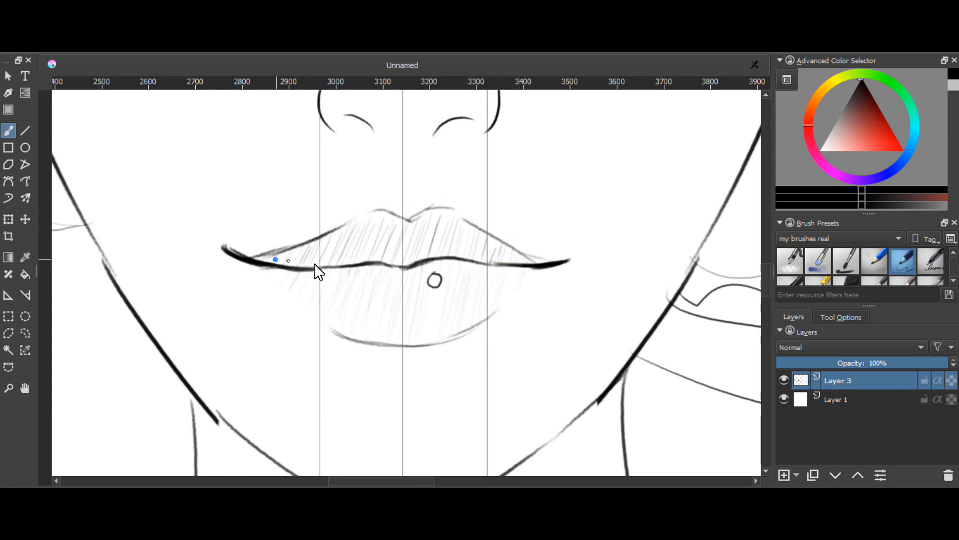
mouse_move(331, 262)
left_mouse_down()
mouse_move(347, 249)
mouse_move(392, 261)
mouse_move(401, 255)
mouse_move(392, 250)
mouse_move(423, 248)
left_mouse_up()
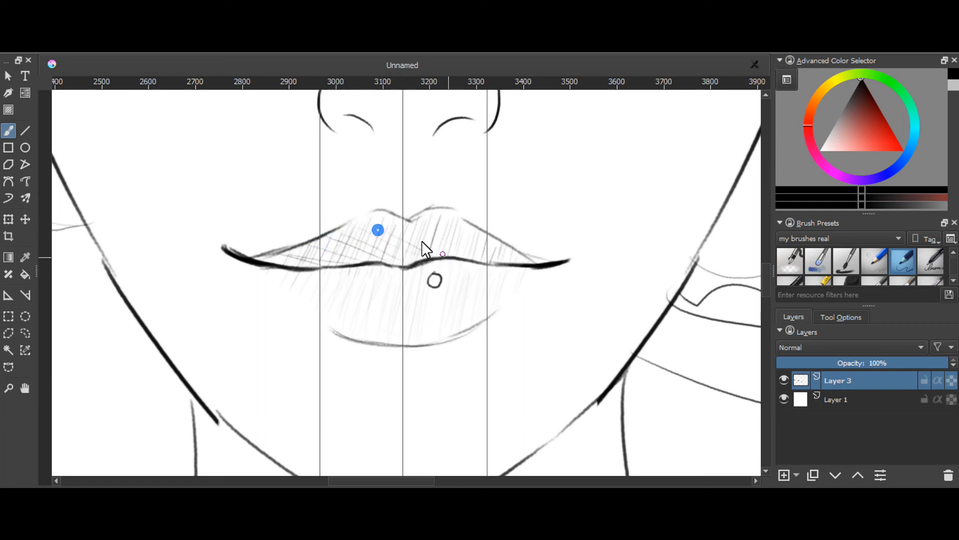
key("ctrl+z")
key("ctrl+z")
mouse_move(475, 246)
left_mouse_down()
mouse_move(525, 257)
mouse_move(448, 237)
mouse_move(474, 272)
mouse_move(483, 236)
mouse_move(467, 233)
mouse_move(507, 255)
left_mouse_up()
mouse_move(457, 228)
left_mouse_down()
mouse_move(466, 237)
mouse_move(428, 220)
left_mouse_up()
key("ctrl+z")
key("ctrl+z")
key("ctrl+z")
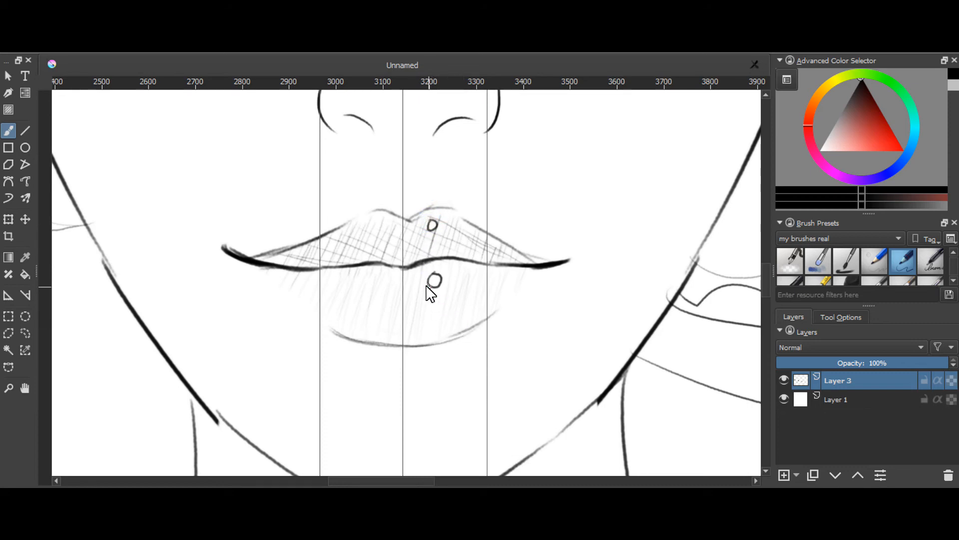
Step: Check how the shaded lips look against the whole face
key("ctrl+minus")
key("ctrl+minus")
key("ctrl+minus")
key("ctrl+minus")
key("ctrl+minus")
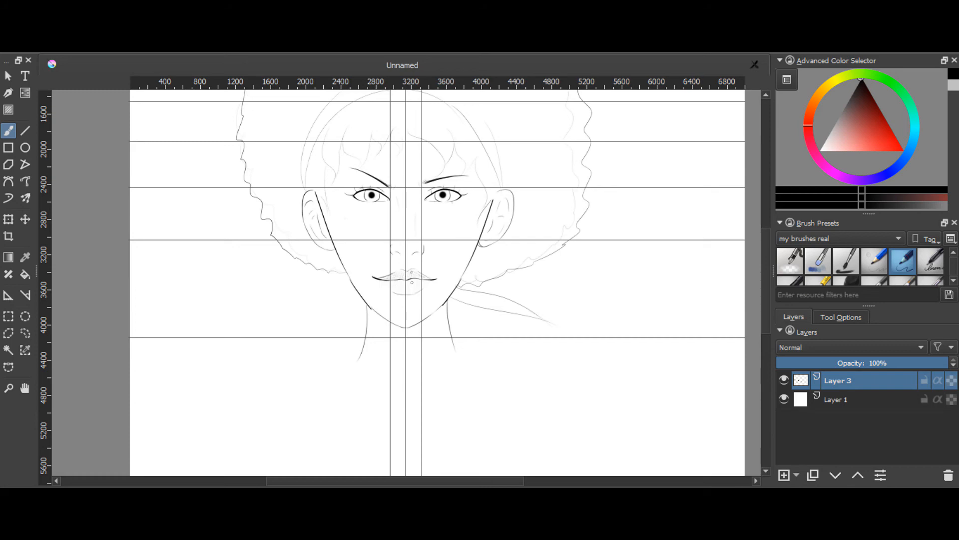
key("ctrl+plus")
key("ctrl+plus")
key("ctrl+plus")
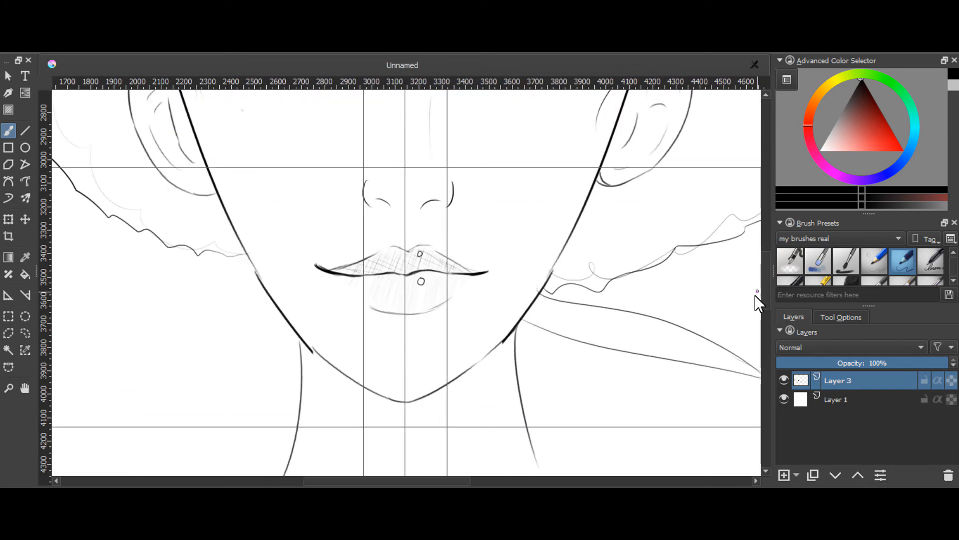
Step: Add a short curve above the left-hand nostril and lightly hatch the lower nose between both nostril wings
scroll(767, 287, "up", 2)
scroll(768, 288, "up", 1)
key("ctrl+z")
mouse_move(382, 241)
left_mouse_down()
mouse_move(390, 260)
mouse_move(399, 255)
mouse_move(384, 242)
left_mouse_up()
key("ctrl+z")
key("ctrl+z")
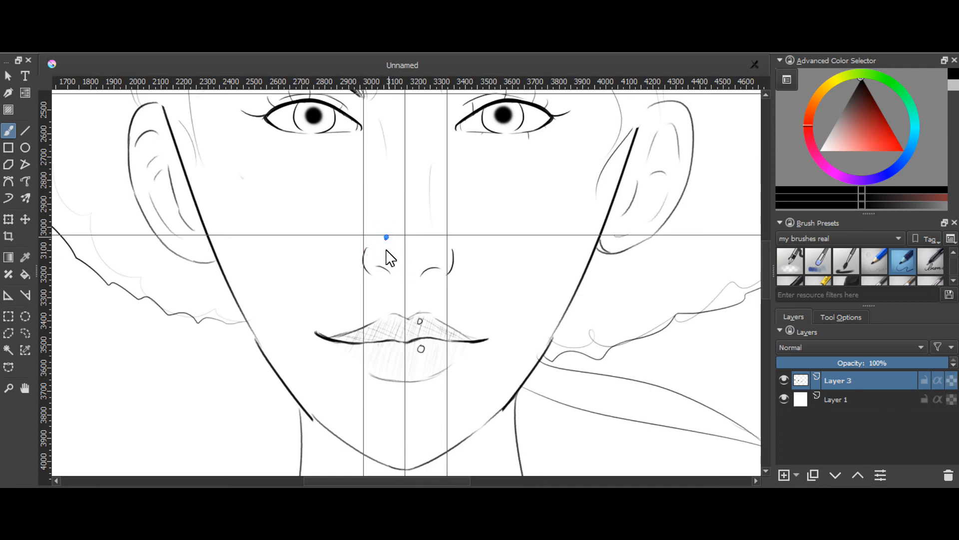
key("1")
mouse_move(305, 202)
left_mouse_down()
mouse_move(297, 239)
mouse_move(343, 208)
mouse_move(434, 223)
mouse_move(511, 216)
mouse_move(518, 242)
mouse_move(516, 228)
mouse_move(452, 199)
mouse_move(422, 194)
mouse_move(392, 209)
left_mouse_up()
left_click_drag(389, 194, 358, 215)
mouse_move(354, 193)
left_mouse_down()
mouse_move(344, 212)
mouse_move(319, 218)
left_mouse_up()
mouse_move(314, 191)
left_mouse_down()
mouse_move(295, 218)
mouse_move(302, 203)
left_mouse_up()
mouse_move(299, 183)
left_mouse_down()
mouse_move(278, 231)
mouse_move(292, 249)
left_mouse_up()
left_click_drag(308, 219, 297, 250)
left_click_drag(526, 178, 524, 199)
left_click_drag(539, 175, 534, 230)
left_click_drag(539, 212, 531, 253)
Step: Reinforce both nostril curves with an extra thin stroke beneath each one, undoing faulty strokes
mouse_move(306, 227)
left_mouse_down()
mouse_move(319, 247)
mouse_move(317, 233)
mouse_move(351, 262)
mouse_move(333, 232)
mouse_move(338, 256)
mouse_move(352, 234)
mouse_move(322, 238)
mouse_move(358, 259)
mouse_move(334, 231)
mouse_move(348, 251)
left_mouse_up()
key("ctrl+z")
left_click_drag(318, 238, 355, 255)
left_click_drag(320, 236, 352, 254)
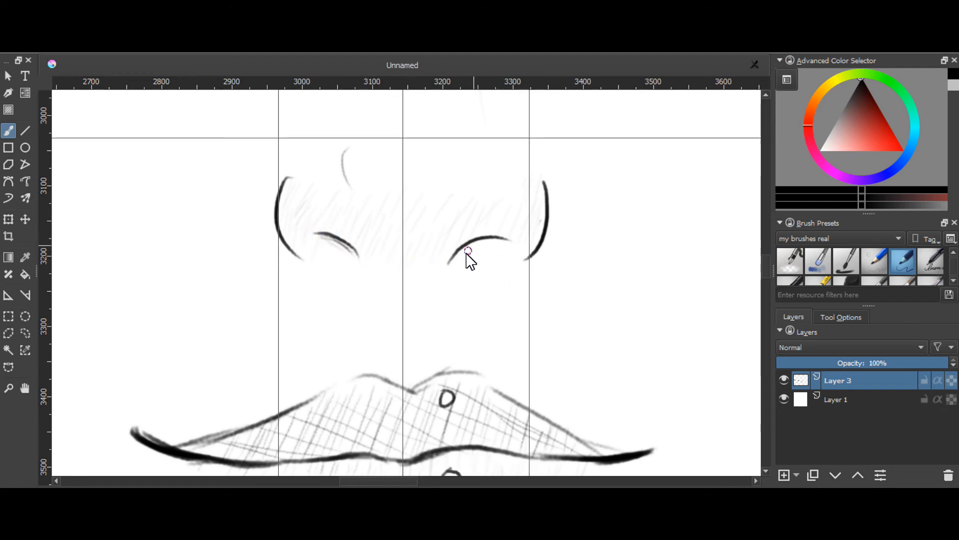
mouse_move(451, 259)
left_mouse_down()
mouse_move(521, 243)
mouse_move(456, 261)
mouse_move(501, 242)
left_mouse_up()
key("ctrl+z")
key("ctrl+z")
left_click_drag(451, 262, 504, 248)
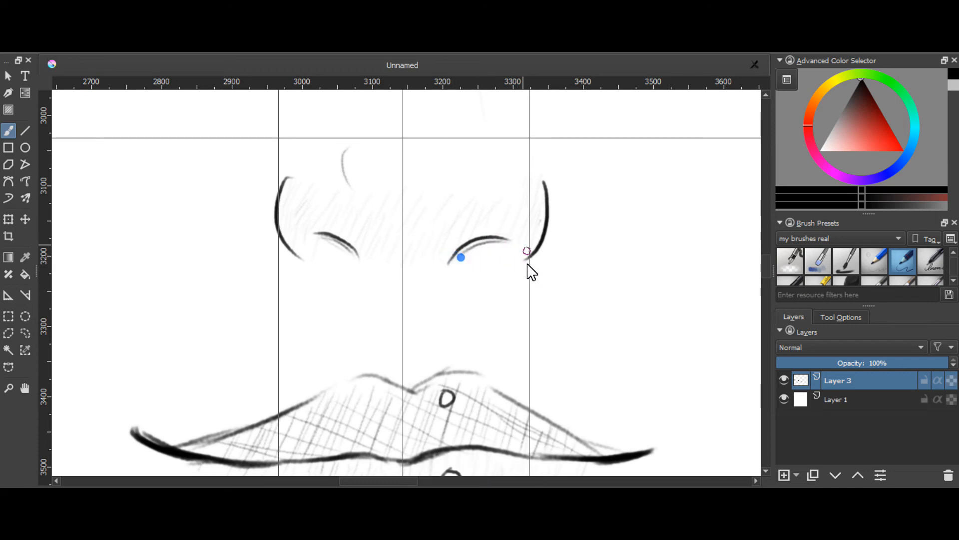
Step: Check the nose shading against the whole face
key("ctrl+minus")
key("ctrl+minus")
key("ctrl+minus")
key("ctrl+minus")
key("ctrl+minus")
key("ctrl+minus")
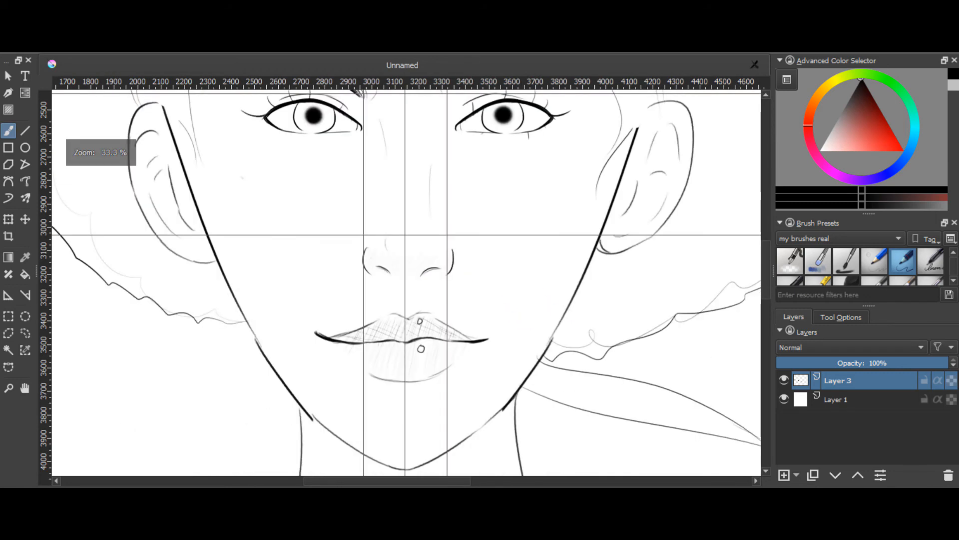
key("ctrl+plus")
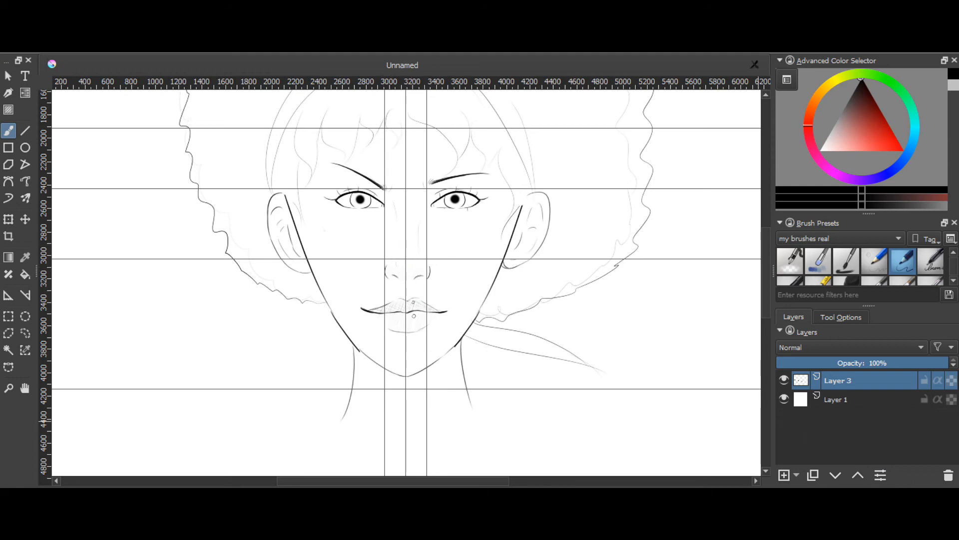
key("ctrl+plus")
key("ctrl+plus")
key("ctrl+plus")
Step: Darken the hatching across the lower nose and extend it below the nostrils towards the upper lip
mouse_move(360, 243)
left_mouse_down()
mouse_move(383, 271)
mouse_move(411, 245)
mouse_move(414, 272)
mouse_move(426, 250)
mouse_move(435, 246)
mouse_move(434, 264)
mouse_move(456, 264)
mouse_move(473, 237)
left_mouse_up()
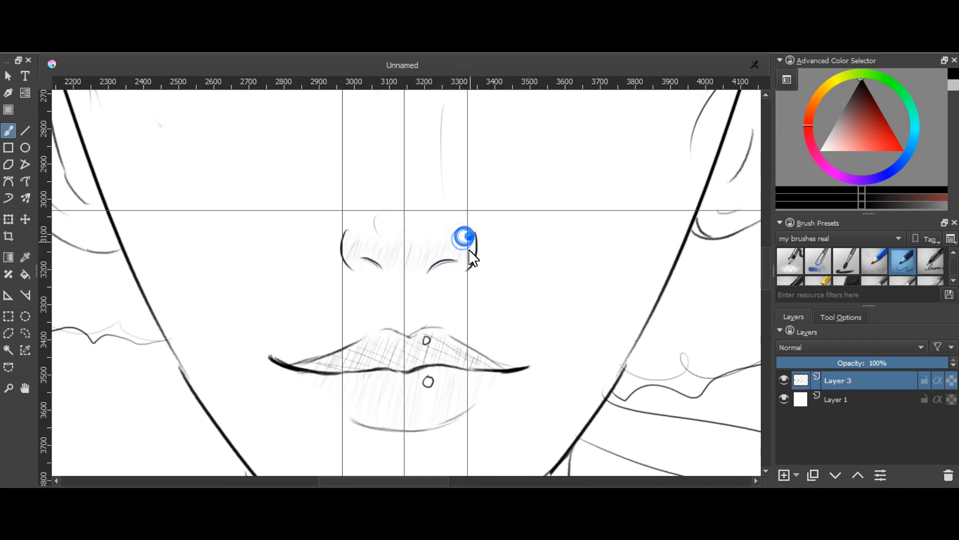
key("ctrl+z")
mouse_move(368, 270)
left_mouse_down()
mouse_move(386, 268)
mouse_move(375, 267)
mouse_move(383, 283)
mouse_move(413, 280)
mouse_move(418, 311)
mouse_move(450, 282)
mouse_move(424, 291)
mouse_move(372, 263)
mouse_move(366, 272)
left_mouse_up()
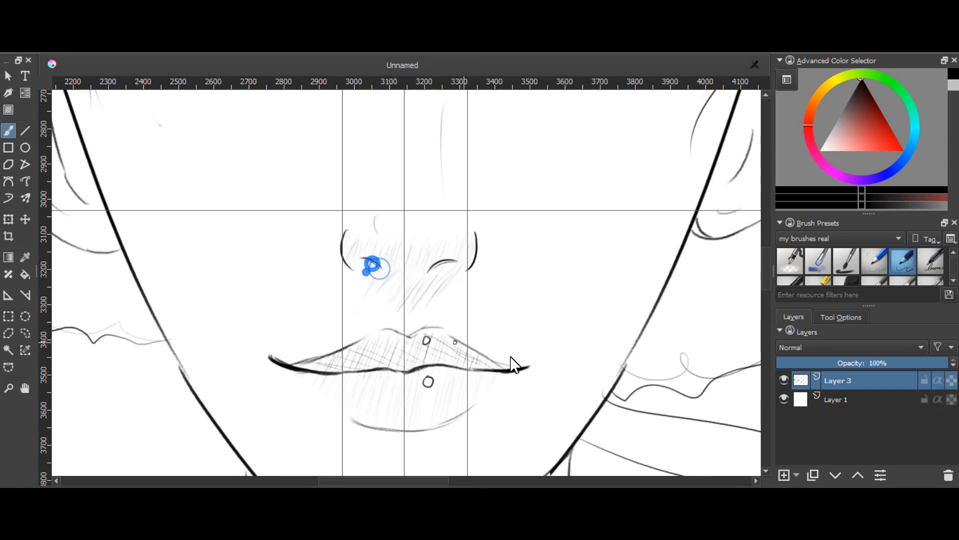
Step: Check the extended nose hatching at face and full-head magnification
key("ctrl+minus")
key("ctrl+minus")
key("ctrl+minus")
key("ctrl+minus")
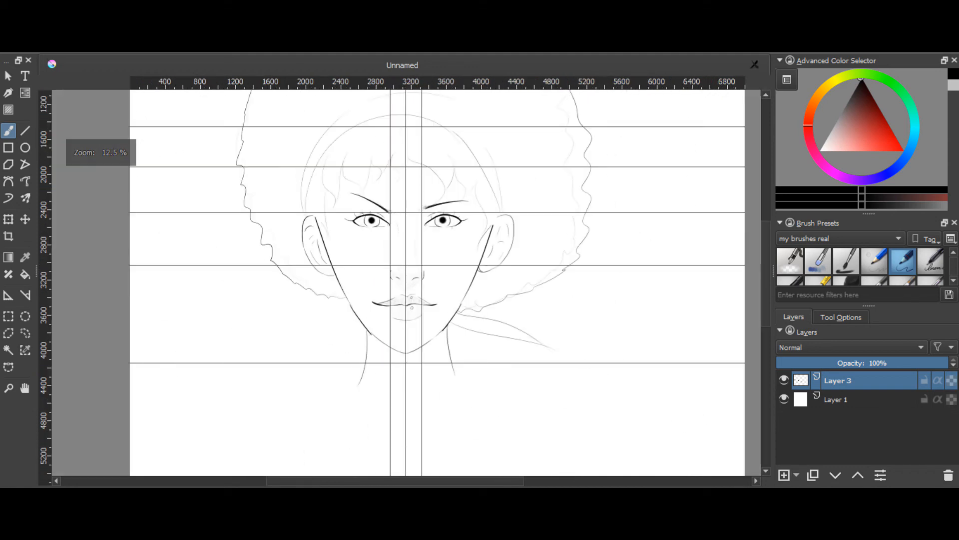
key("ctrl+plus")
key("ctrl+plus")
key("ctrl+plus")
key("ctrl+minus")
key("ctrl+minus")
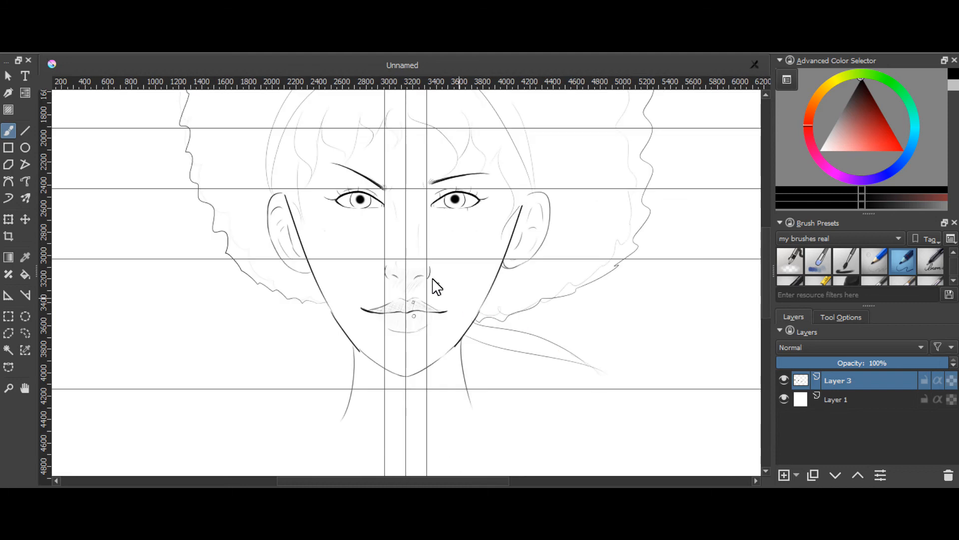
Step: Outline the underside of the nose with two curves running inward from the nostril wings, undoing faulty strokes
key("ctrl+z")
key("ctrl+z")
key("ctrl+z")
key("ctrl+z")
key("ctrl+z")
key("ctrl+z")
Step: Hide the guides and check the drawing without them
left_click(62, 50)
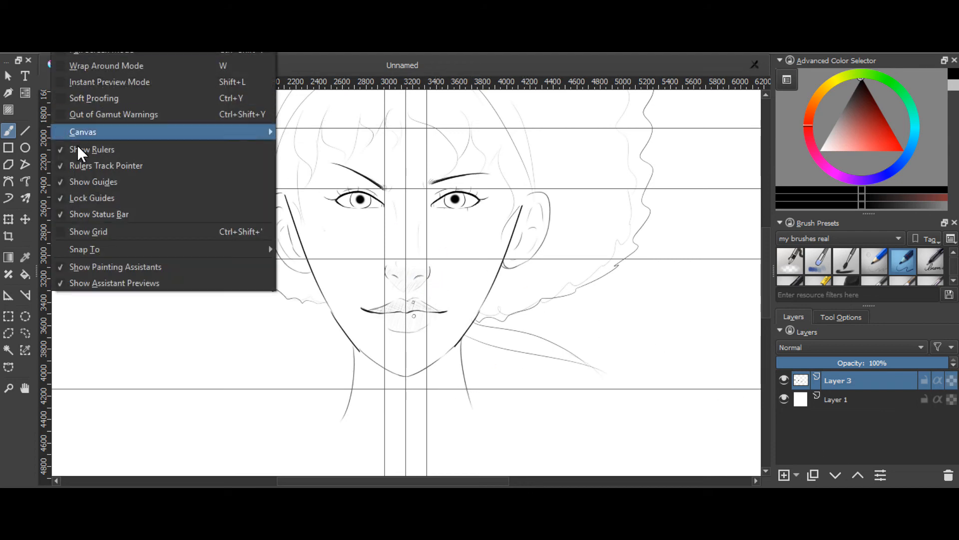
left_click(57, 180)
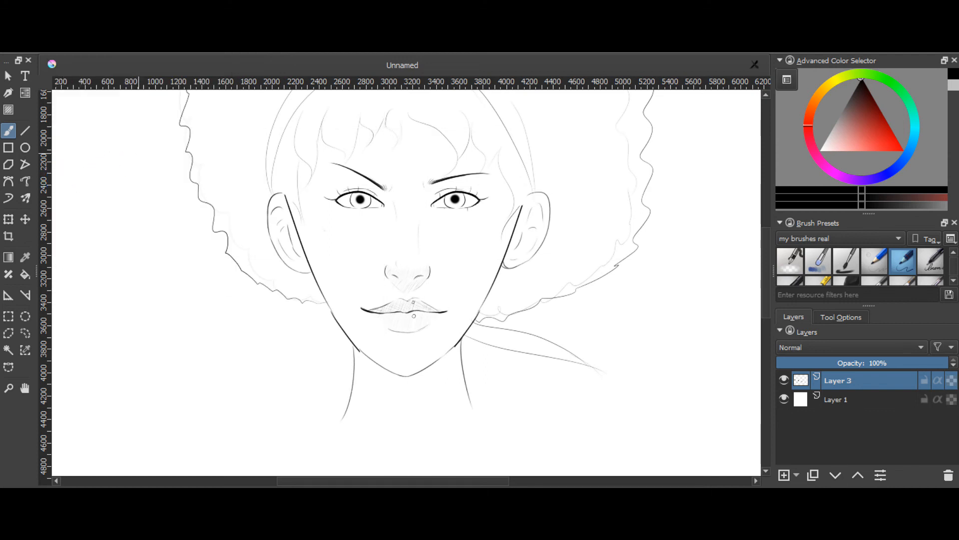
key("ctrl+minus")
key("ctrl+minus")
key("ctrl+minus")
Step: Cross-hatch the middle of the lower nose with opposing diagonal strokes, undoing the first attempts
key("ctrl+plus")
key("ctrl+plus")
key("ctrl+plus")
key("ctrl+plus")
key("ctrl+plus")
key("ctrl+plus")
key("ctrl+plus")
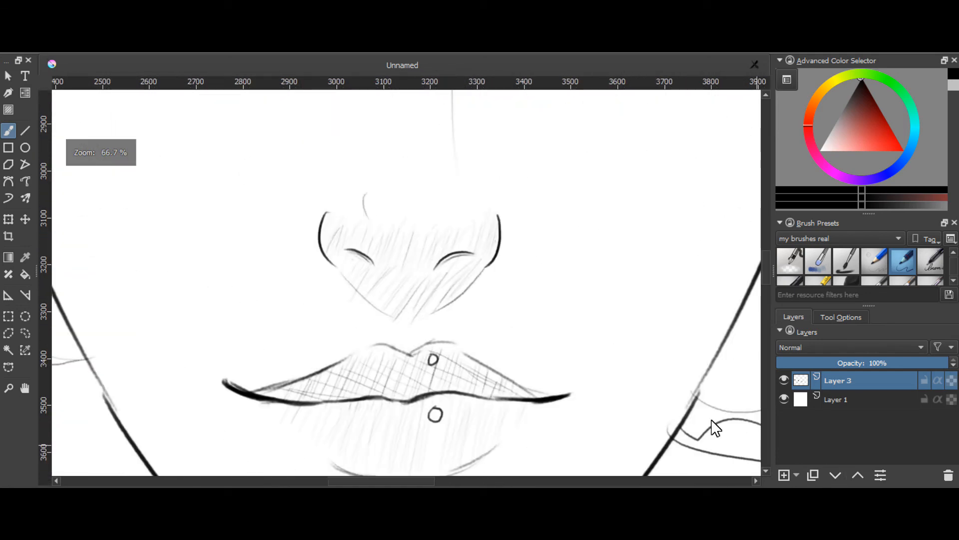
mouse_move(358, 234)
left_mouse_down()
mouse_move(338, 237)
mouse_move(413, 263)
mouse_move(338, 225)
mouse_move(372, 258)
mouse_move(341, 233)
mouse_move(385, 257)
mouse_move(346, 224)
mouse_move(413, 273)
mouse_move(356, 222)
mouse_move(413, 258)
mouse_move(386, 245)
mouse_move(431, 264)
mouse_move(406, 242)
mouse_move(447, 262)
left_mouse_up()
key("ctrl+z")
key("ctrl+z")
key("ctrl+z")
mouse_move(404, 231)
left_mouse_down()
mouse_move(436, 236)
mouse_move(413, 237)
mouse_move(436, 265)
left_mouse_up()
mouse_move(391, 240)
left_mouse_down()
mouse_move(430, 248)
mouse_move(417, 254)
mouse_move(400, 230)
mouse_move(457, 265)
left_mouse_up()
left_click_drag(398, 234, 456, 249)
Step: Continue the diagonal cross-hatching over both nostril sides and the underside of the nose
mouse_move(443, 223)
left_mouse_down()
mouse_move(484, 254)
mouse_move(450, 229)
mouse_move(436, 240)
mouse_move(474, 255)
left_mouse_up()
key("ctrl+z")
left_click_drag(450, 235, 472, 249)
left_click_drag(460, 229, 487, 254)
left_click_drag(483, 234, 509, 246)
left_click_drag(332, 235, 350, 252)
mouse_move(322, 238)
left_mouse_down()
mouse_move(333, 222)
mouse_move(384, 267)
mouse_move(366, 276)
mouse_move(401, 309)
mouse_move(362, 274)
mouse_move(416, 306)
mouse_move(388, 265)
mouse_move(428, 308)
mouse_move(397, 277)
mouse_move(428, 284)
mouse_move(470, 270)
left_mouse_up()
Step: Hatch the inside of the right-hand ear with light slanted strokes, replacing the first stroke
key("minus")
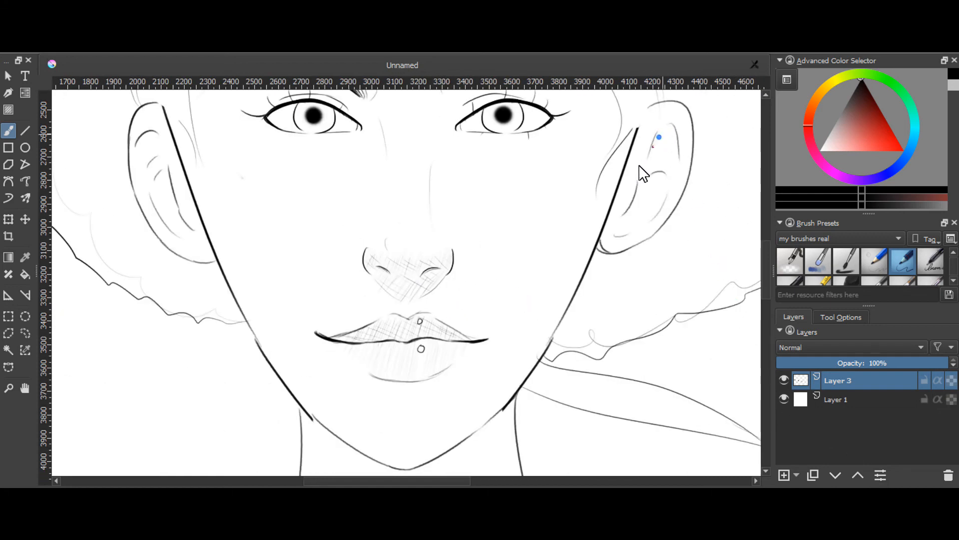
key("ctrl+z")
mouse_move(662, 133)
left_mouse_down()
mouse_move(637, 220)
mouse_move(623, 233)
left_mouse_up()
mouse_move(660, 187)
left_mouse_down()
mouse_move(644, 210)
mouse_move(649, 199)
left_mouse_up()
mouse_move(668, 163)
left_mouse_down()
mouse_move(652, 188)
mouse_move(654, 178)
left_mouse_up()
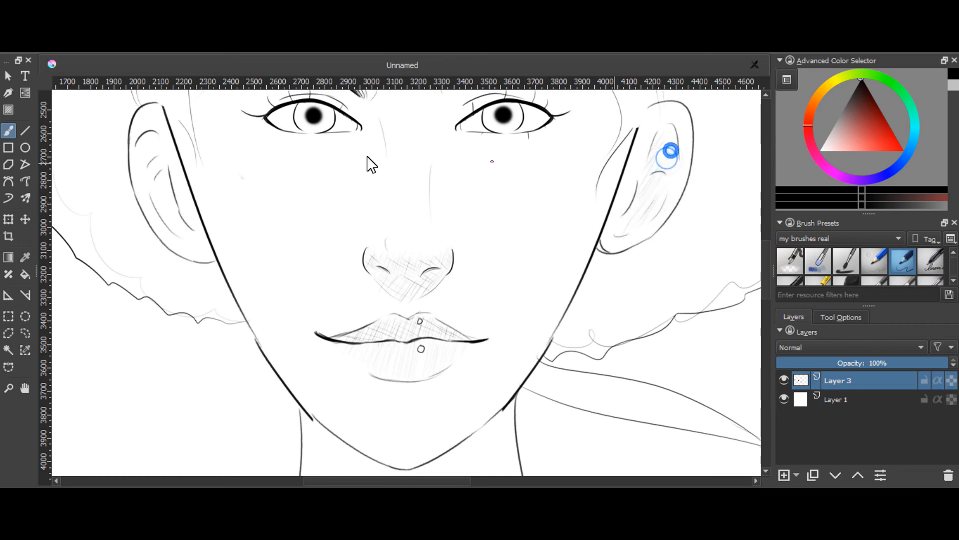
Step: Hatch the inside of the left-hand ear with light strokes slanting along its inner folds
left_click_drag(148, 166, 155, 178)
left_click_drag(143, 145, 171, 201)
left_click_drag(155, 182, 179, 227)
mouse_move(153, 196)
left_mouse_down()
mouse_move(178, 236)
mouse_move(187, 230)
mouse_move(177, 218)
left_mouse_up()
left_click_drag(163, 179, 180, 212)
left_click_drag(163, 188, 190, 220)
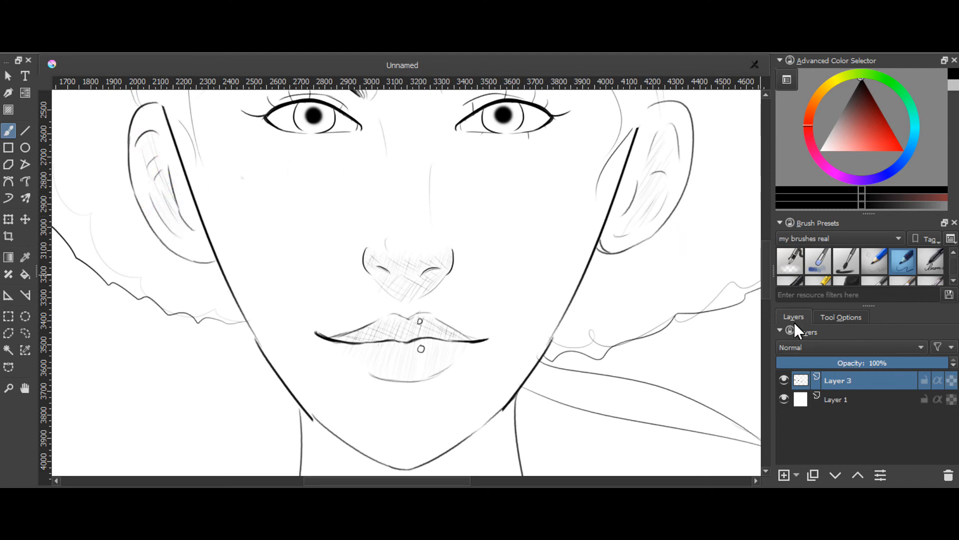
Step: Draw a small highlight circle in each eye's iris and hatch the irises around the pupils with fine strokes
left_click_drag(765, 270, 768, 255)
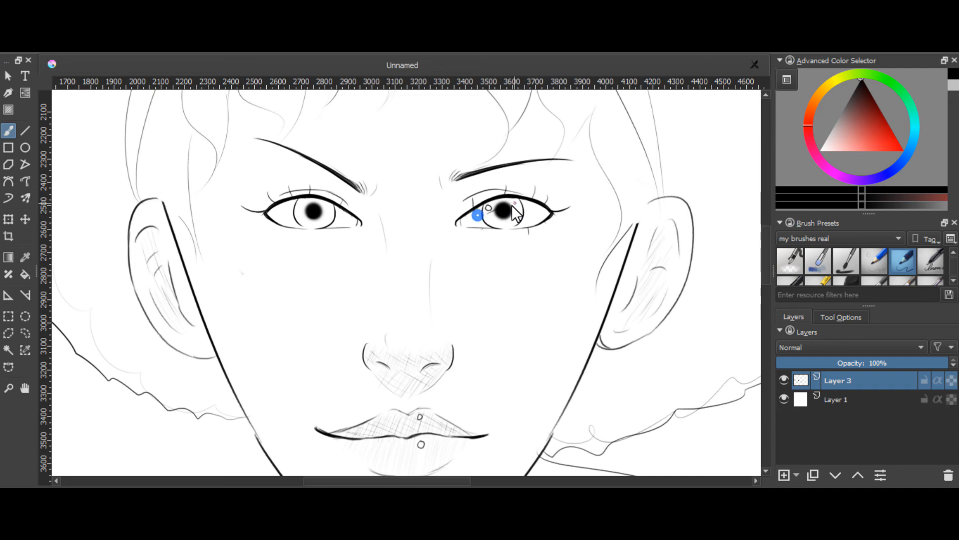
left_click(488, 218)
mouse_move(484, 216)
left_mouse_down()
mouse_move(517, 203)
mouse_move(499, 210)
mouse_move(515, 215)
left_mouse_up()
key("ctrl+z")
left_click_drag(301, 201, 303, 203)
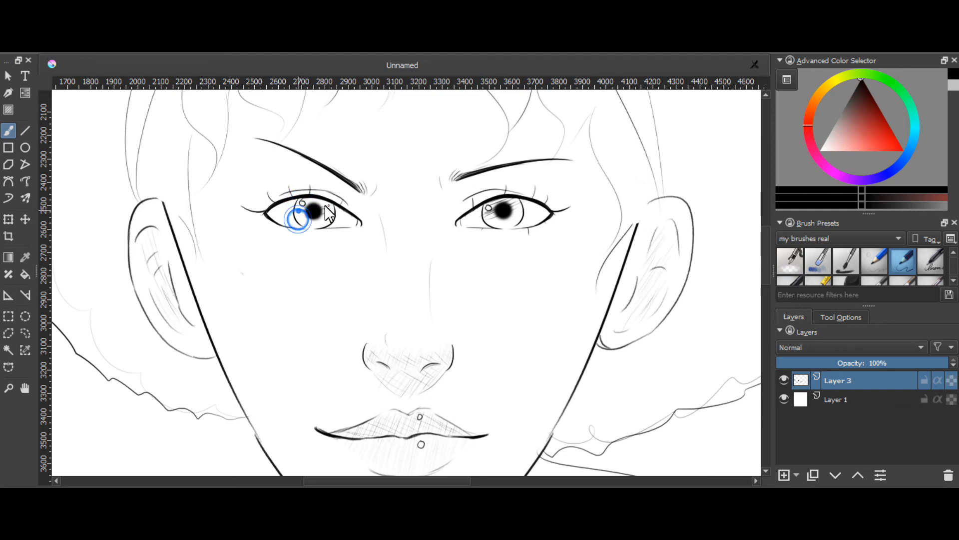
mouse_move(300, 207)
left_mouse_down()
mouse_move(326, 212)
mouse_move(297, 219)
mouse_move(329, 196)
mouse_move(313, 201)
left_mouse_up()
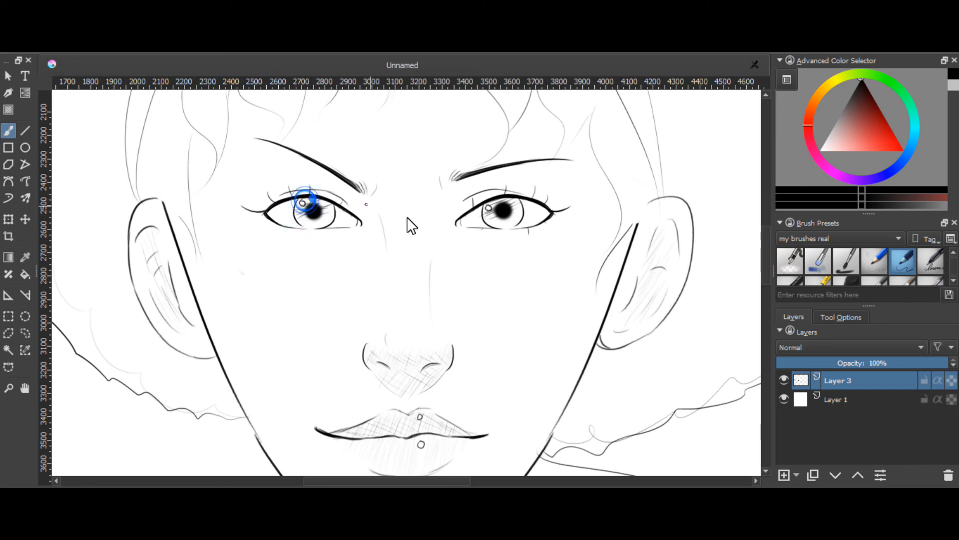
Step: Draw a faint cheekbone curve on each cheek beside the nose, undoing the unsatisfactory strokes
key("ctrl+minus")
key("ctrl+minus")
key("ctrl+minus")
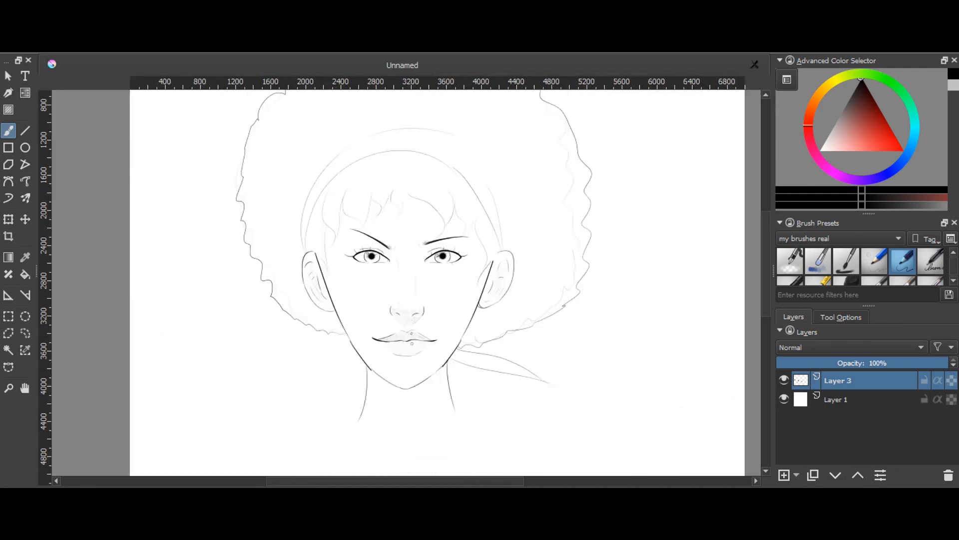
key("ctrl+plus")
key("ctrl+plus")
key("ctrl+plus")
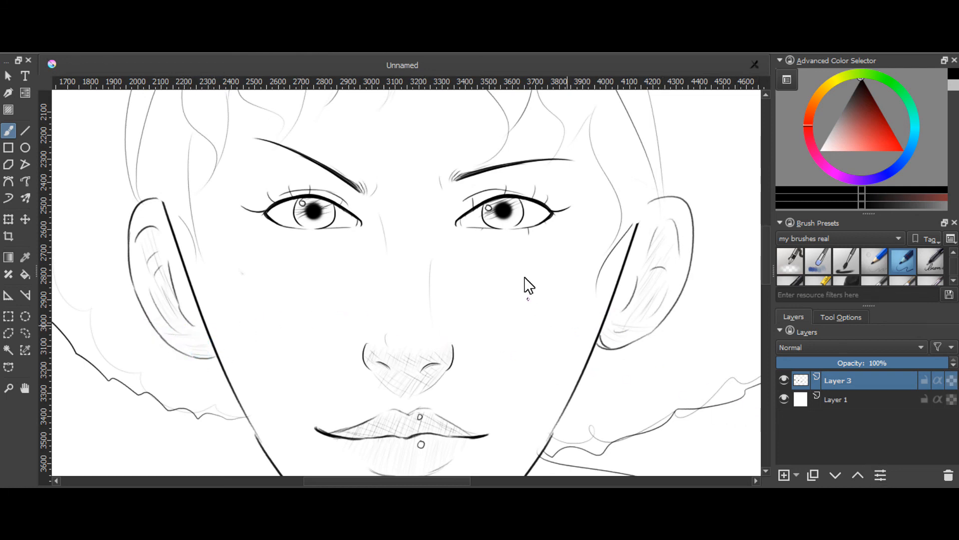
key("ctrl+minus")
key("ctrl+minus")
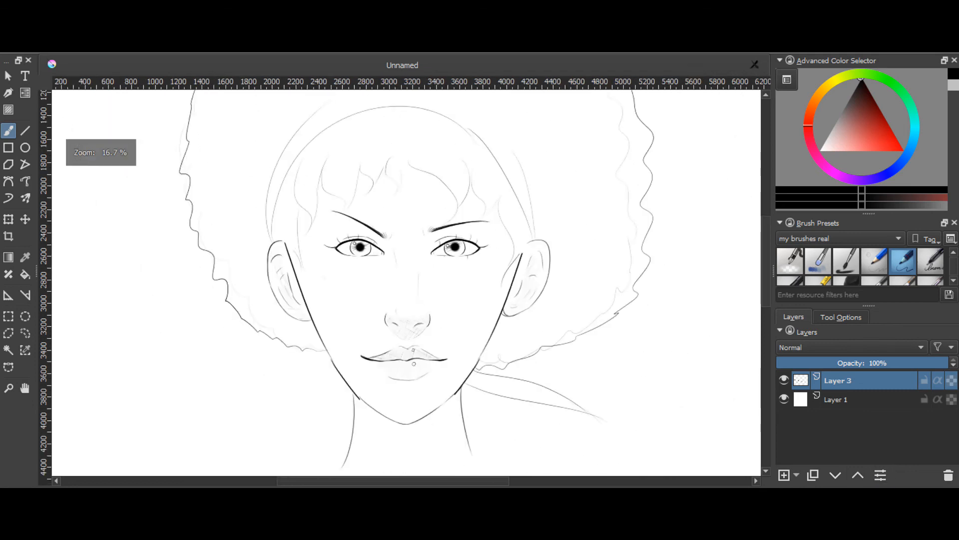
key("ctrl+z")
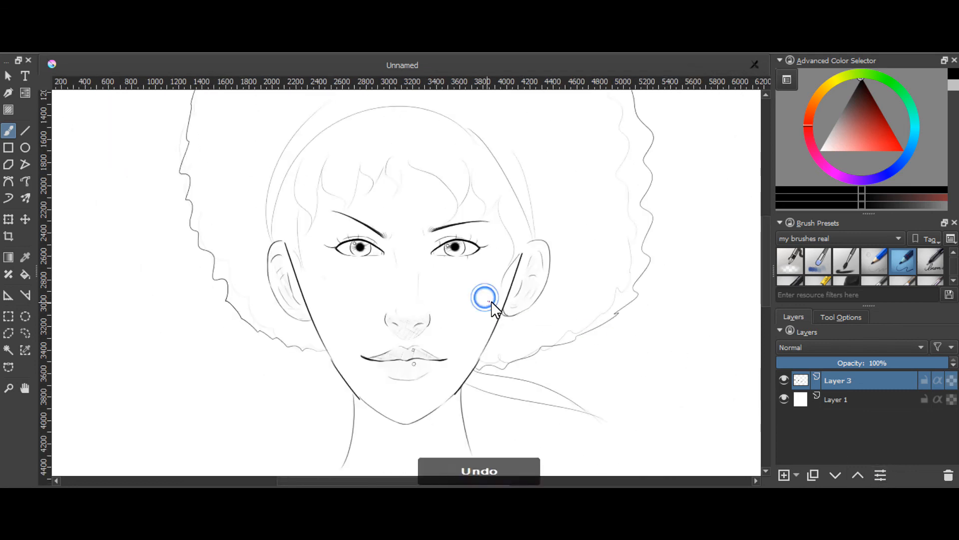
key("ctrl+z")
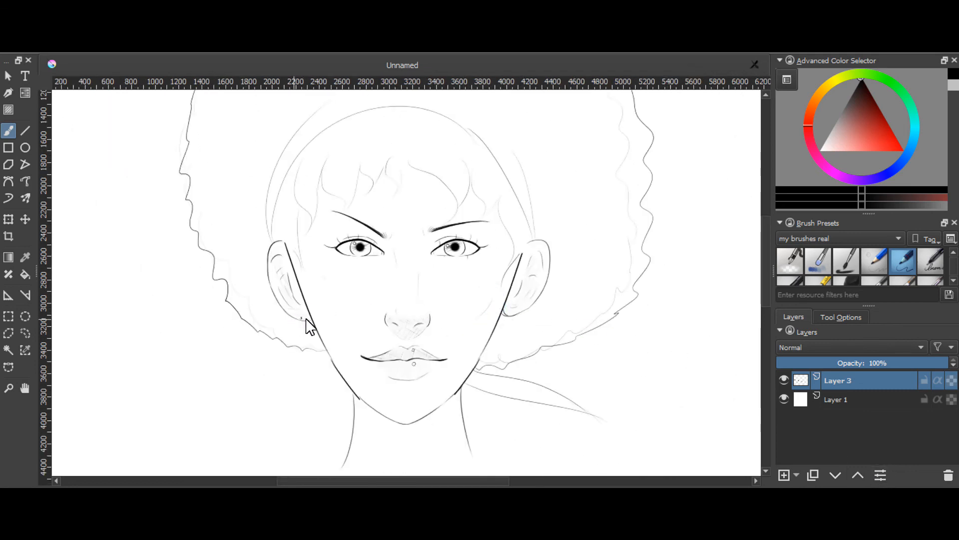
key("ctrl+z")
Step: Hatch the shadow beneath the lower lip with light, nearly horizontal curved strokes
key("ctrl+minus")
key("ctrl+minus")
key("ctrl+minus")
key("ctrl+minus")
key("ctrl+minus")
key("ctrl+plus")
key("ctrl+plus")
key("ctrl+plus")
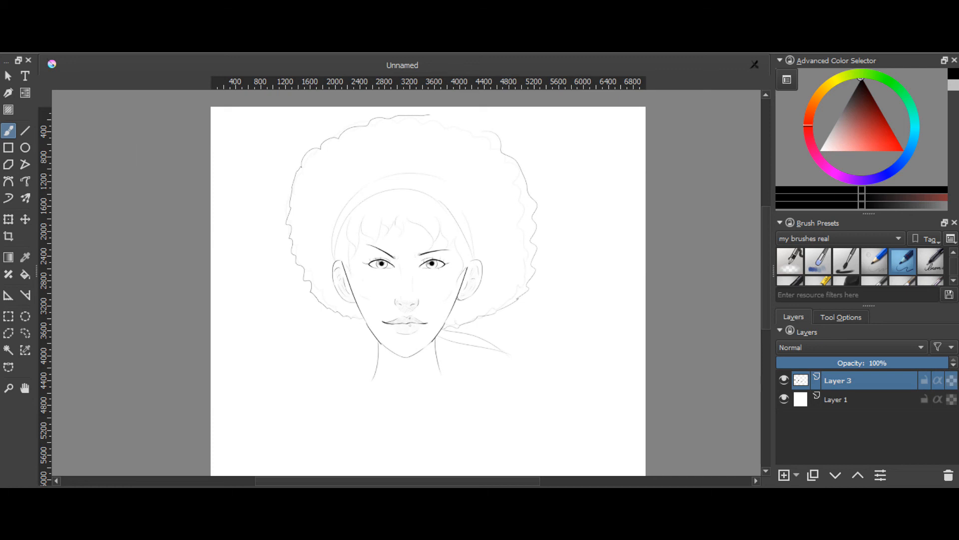
key("ctrl+plus")
key("ctrl+plus")
key("ctrl+plus")
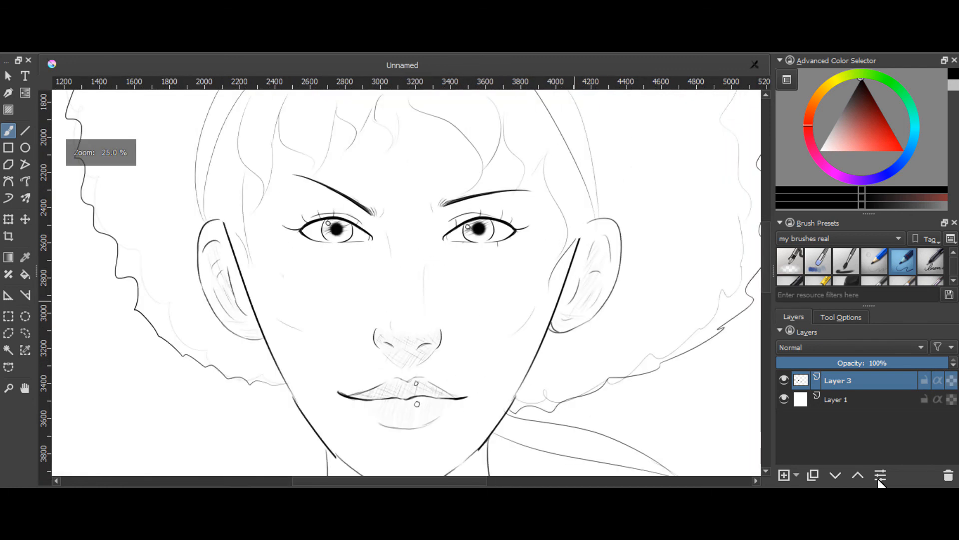
left_click(768, 246)
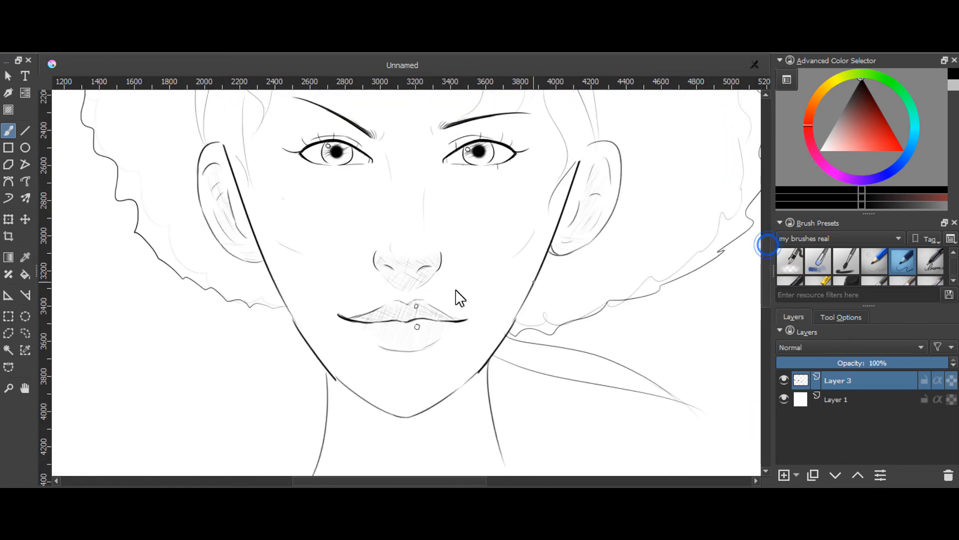
mouse_move(387, 349)
left_mouse_down()
mouse_move(418, 352)
mouse_move(371, 353)
mouse_move(426, 355)
mouse_move(403, 367)
mouse_move(443, 345)
left_mouse_up()
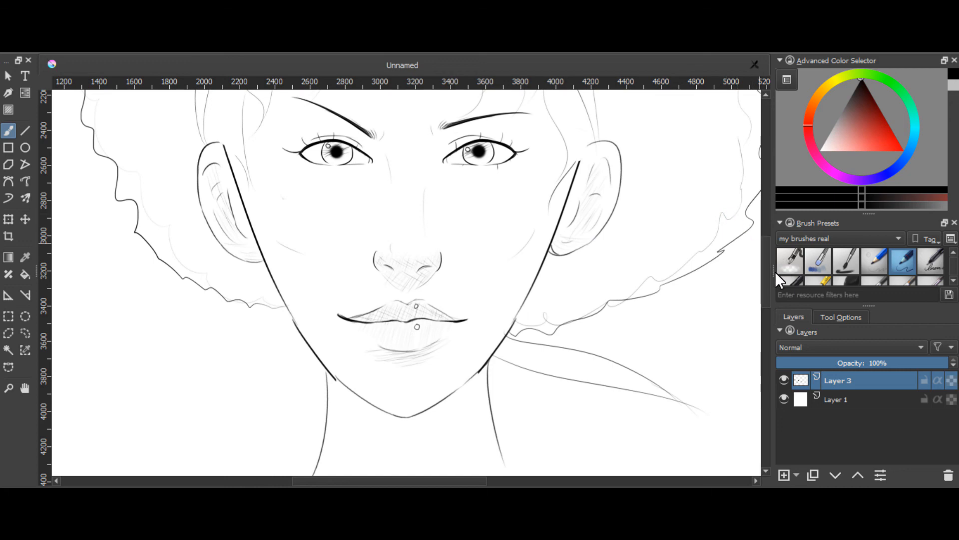
Step: Hatch the area beneath the right-hand eye with light strokes following the lower lid
left_click_drag(766, 277, 764, 261)
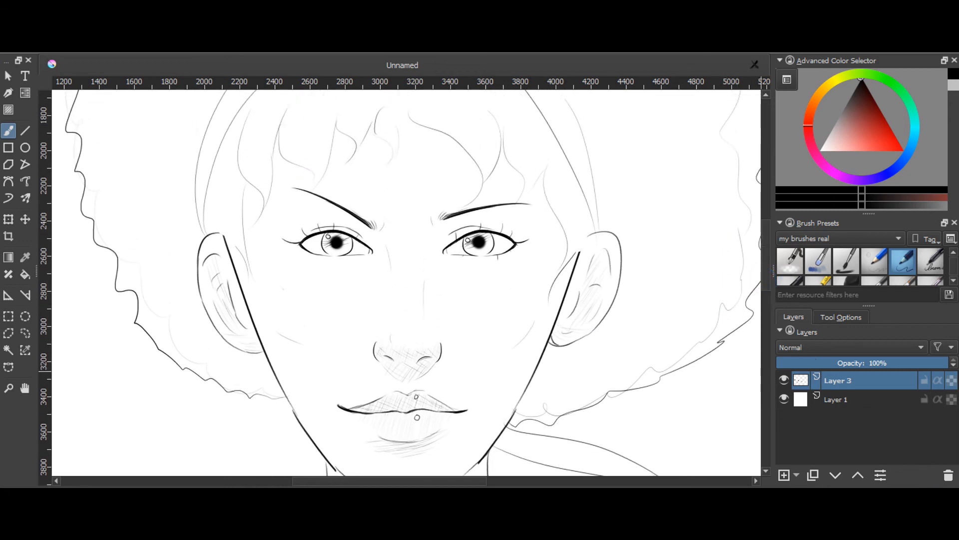
key("ctrl+plus")
key("ctrl+plus")
key("ctrl+plus")
mouse_move(573, 201)
left_mouse_down()
mouse_move(551, 208)
mouse_move(574, 225)
mouse_move(607, 223)
left_mouse_up()
mouse_move(584, 227)
left_mouse_down()
mouse_move(667, 209)
mouse_move(647, 217)
left_mouse_up()
mouse_move(621, 219)
left_mouse_down()
mouse_move(658, 216)
mouse_move(645, 223)
left_mouse_up()
left_click_drag(624, 230, 665, 223)
mouse_move(643, 219)
left_mouse_down()
mouse_move(673, 208)
mouse_move(657, 212)
left_mouse_up()
Step: Hatch the area beneath the left-hand eye with light, nearly horizontal strokes along the lower lid
left_click_drag(146, 206, 189, 212)
mouse_move(152, 211)
left_mouse_down()
mouse_move(234, 217)
mouse_move(187, 227)
mouse_move(288, 217)
mouse_move(221, 217)
mouse_move(265, 216)
left_mouse_up()
left_click_drag(219, 217, 270, 218)
left_click_drag(171, 221, 210, 225)
left_click_drag(191, 222, 252, 221)
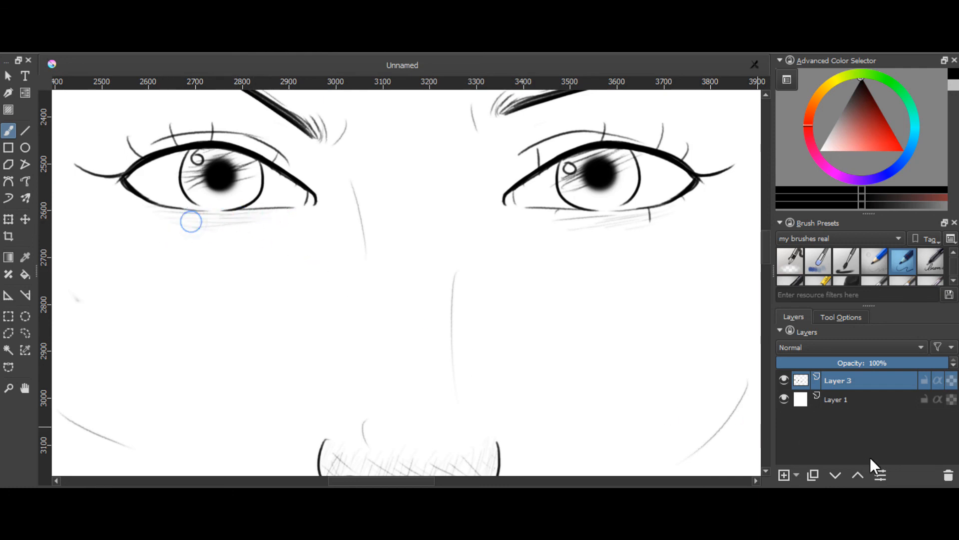
Step: Draw a small rounded highlight mark on the tip of the nose, just above its hatching
key("ctrl+minus")
key("ctrl+minus")
key("ctrl+minus")
key("ctrl+minus")
key("ctrl+minus")
key("ctrl+plus")
key("ctrl+plus")
key("ctrl+plus")
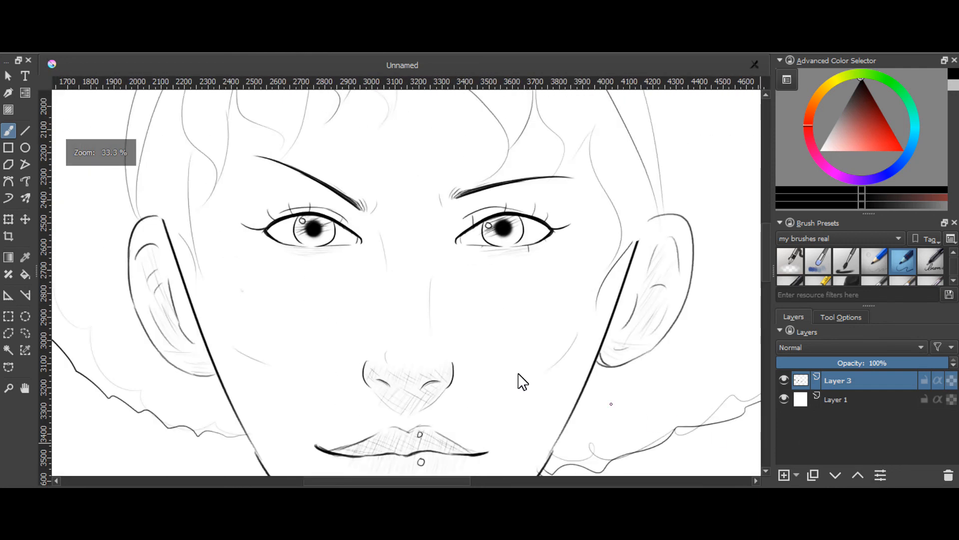
left_click_drag(403, 346, 401, 347)
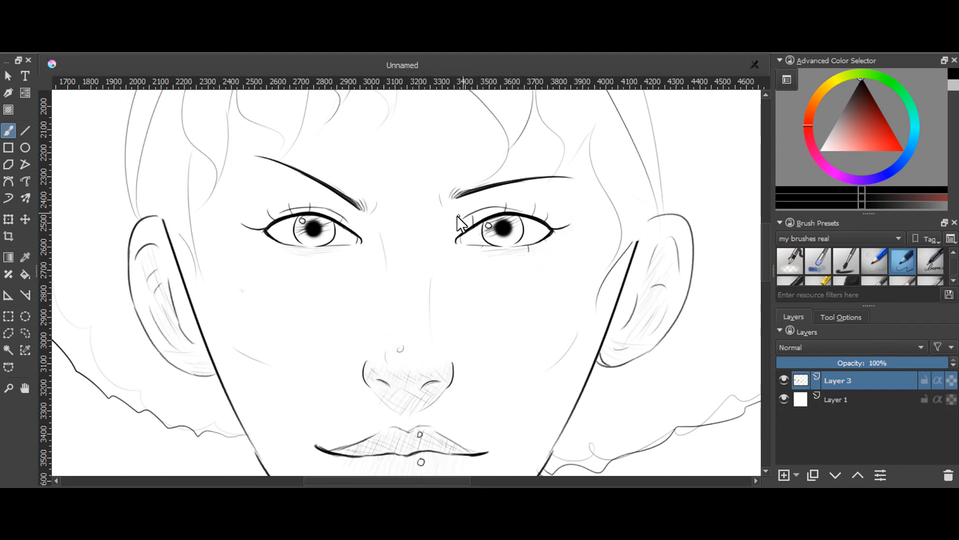
Step: Hatch the upper eyelid of the right-hand eye with short slanted strokes, undoing the last stray stroke
left_click_drag(464, 213, 495, 201)
mouse_move(458, 221)
left_mouse_down()
mouse_move(497, 201)
mouse_move(477, 208)
left_mouse_up()
left_click_drag(450, 219, 485, 207)
mouse_move(461, 214)
left_mouse_down()
mouse_move(492, 200)
mouse_move(525, 214)
mouse_move(477, 210)
mouse_move(441, 229)
left_mouse_up()
left_click_drag(464, 215, 456, 216)
key("ctrl+z")
Step: Hatch the upper eyelid of the left-hand eye with light strokes, redoing the stroke near its inner corner
mouse_move(250, 226)
left_mouse_down()
mouse_move(303, 206)
mouse_move(360, 217)
left_mouse_up()
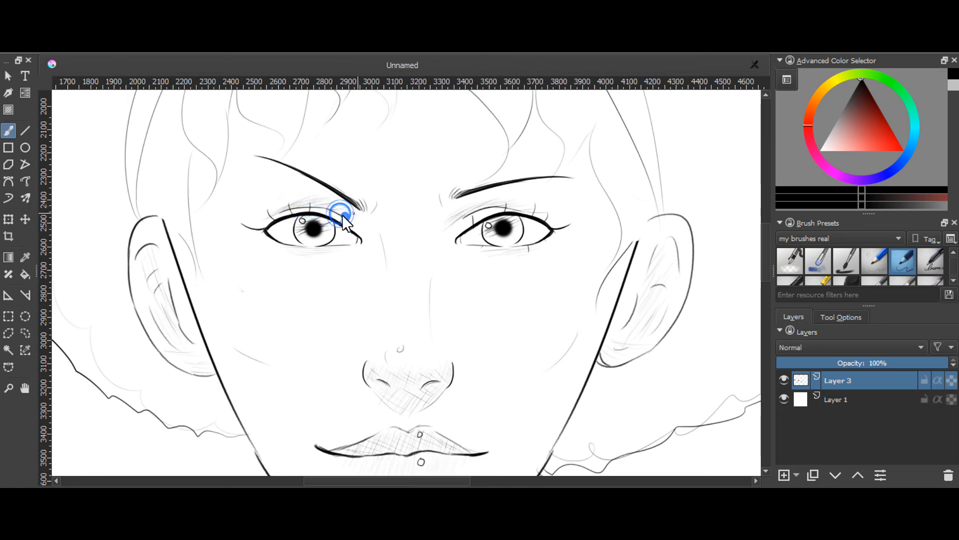
key("ctrl+z")
mouse_move(352, 217)
left_mouse_down()
mouse_move(374, 224)
mouse_move(344, 216)
left_mouse_up()
key("minus")
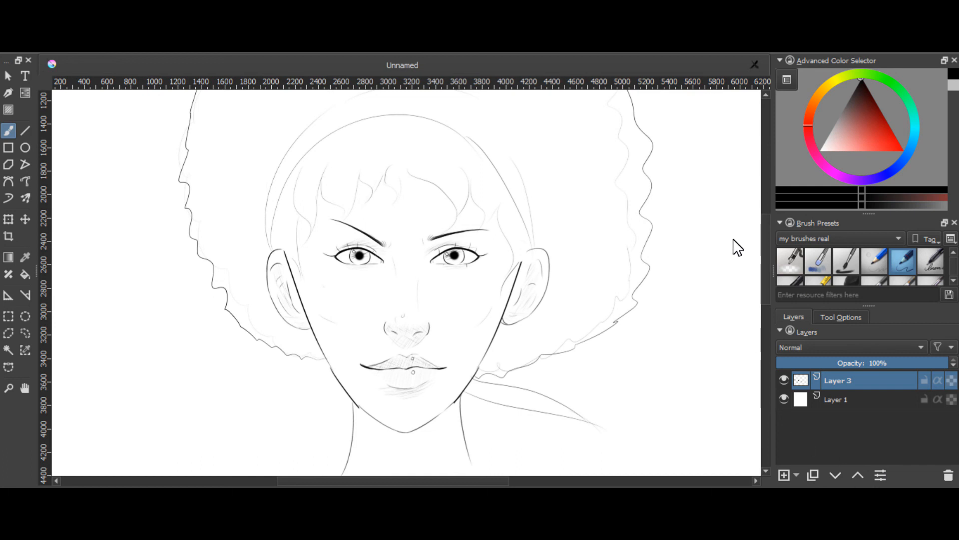
Step: Hatch the neck shadow beneath the jaw with slanted strokes and lightly shade the lower hair beside both ears
scroll(763, 278, "down", 3)
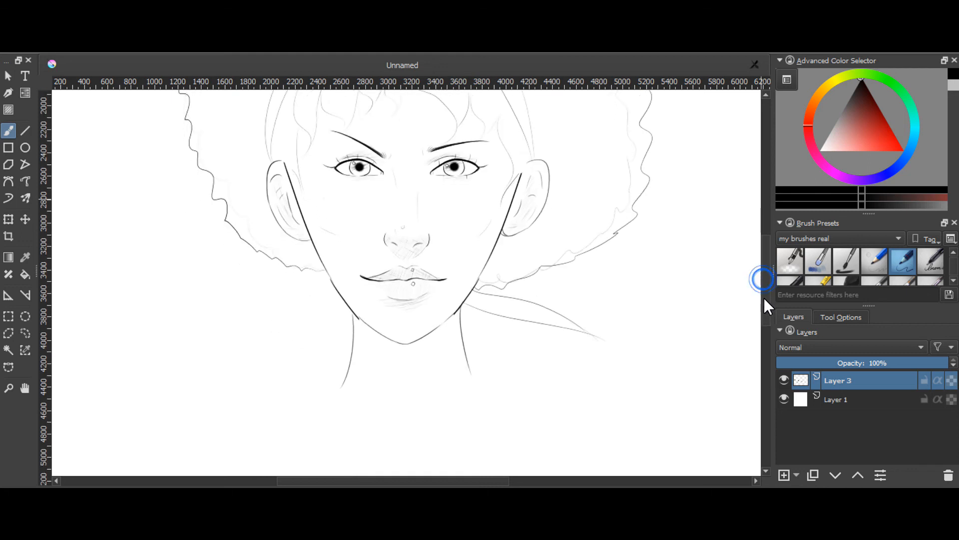
left_click(359, 325)
mouse_move(380, 346)
left_mouse_down()
mouse_move(387, 350)
mouse_move(375, 359)
mouse_move(450, 340)
mouse_move(413, 349)
left_mouse_up()
left_click(405, 349)
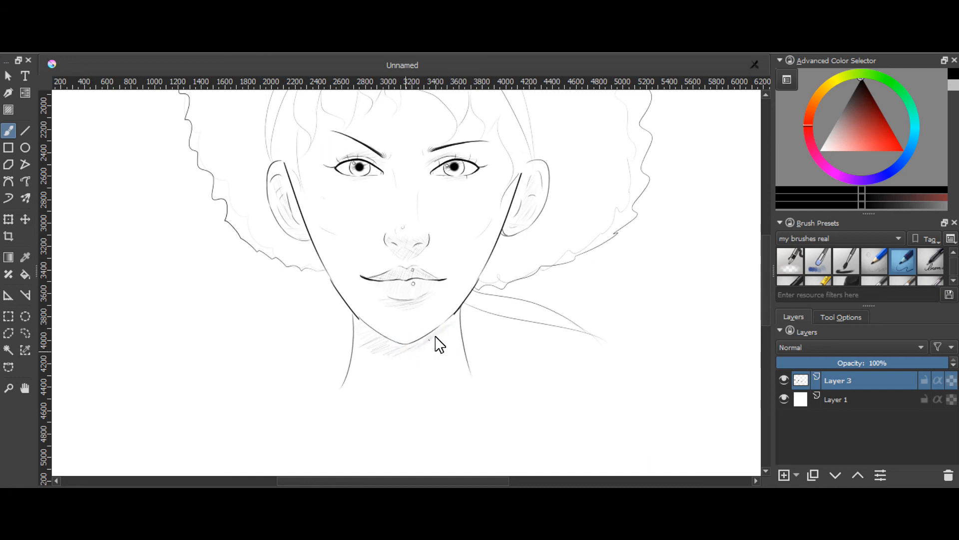
left_click_drag(443, 354, 428, 358)
left_click(365, 343)
mouse_move(369, 337)
left_mouse_down()
mouse_move(357, 355)
mouse_move(386, 354)
left_mouse_up()
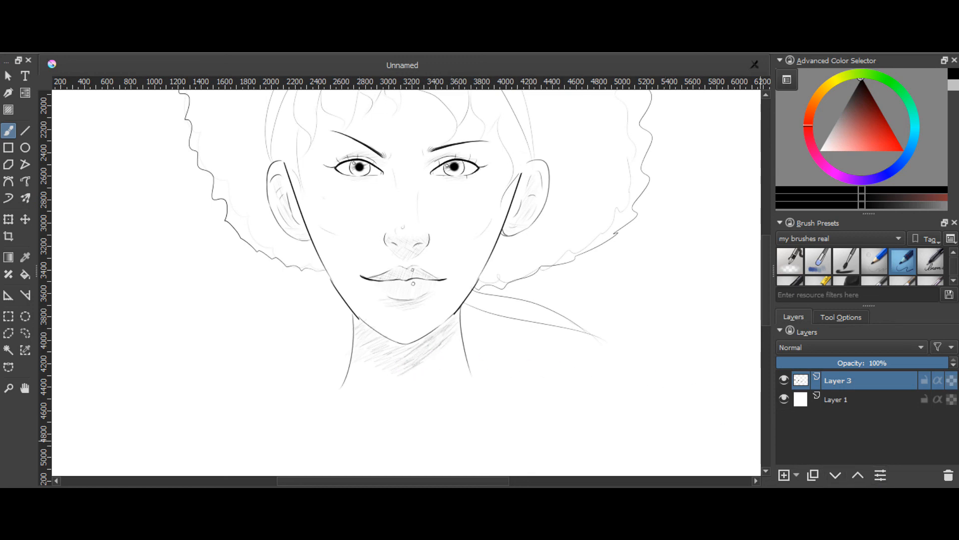
key("minus")
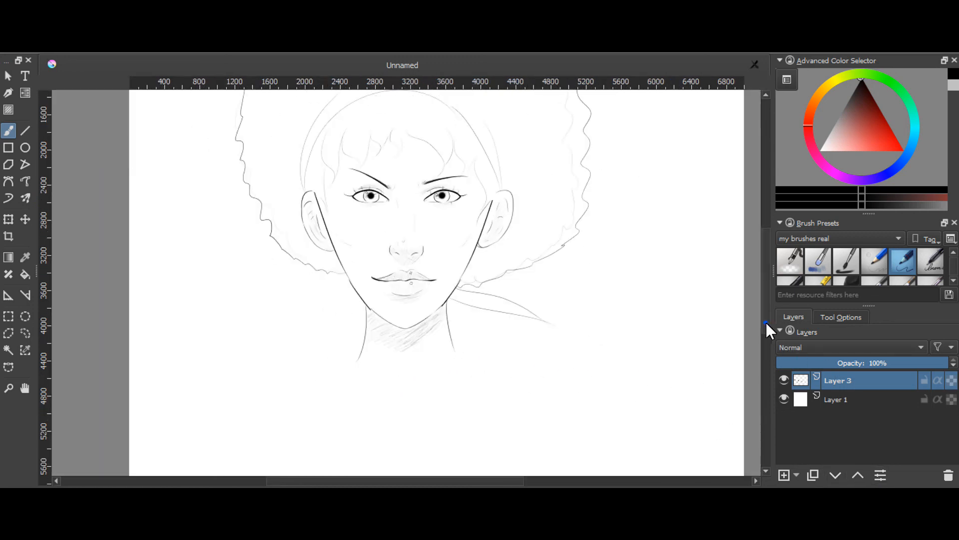
left_click_drag(766, 323, 766, 307)
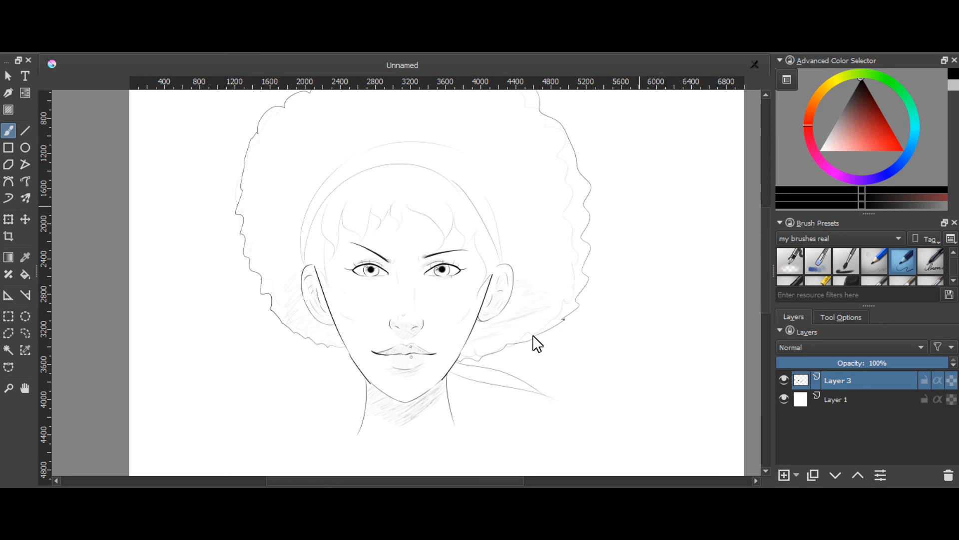
Step: Handwrite "How to" above the headband tail and "Subscribe" on the opposite side of the neck
mouse_move(556, 350)
left_mouse_down()
mouse_move(563, 372)
mouse_move(573, 369)
left_mouse_up()
mouse_move(581, 356)
left_mouse_down()
mouse_move(582, 364)
mouse_move(581, 356)
left_mouse_up()
mouse_move(590, 352)
left_mouse_down()
mouse_move(625, 351)
mouse_move(619, 338)
mouse_move(632, 341)
mouse_move(621, 353)
mouse_move(627, 388)
mouse_move(633, 345)
left_mouse_up()
mouse_move(209, 383)
left_mouse_down()
mouse_move(196, 399)
mouse_move(231, 400)
mouse_move(265, 380)
left_mouse_up()
left_click(272, 368)
left_click_drag(271, 384, 314, 378)
left_click(314, 381)
Step: Handwrite "like" below the headband tail
mouse_move(536, 411)
left_mouse_down()
mouse_move(536, 427)
mouse_move(550, 424)
left_mouse_up()
left_click_drag(564, 407, 569, 424)
left_click_drag(578, 417, 591, 419)
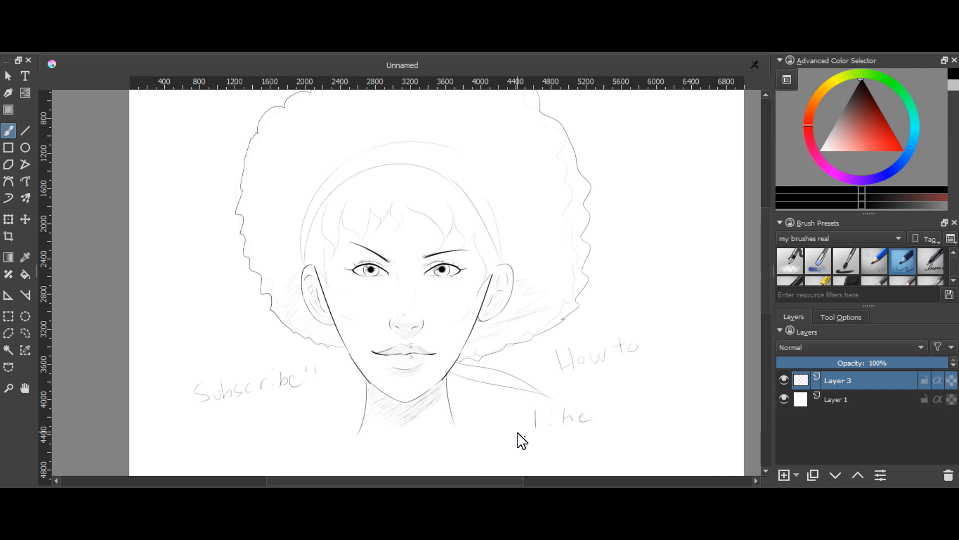
Step: Mirror the whole image horizontally
key("alt+v")
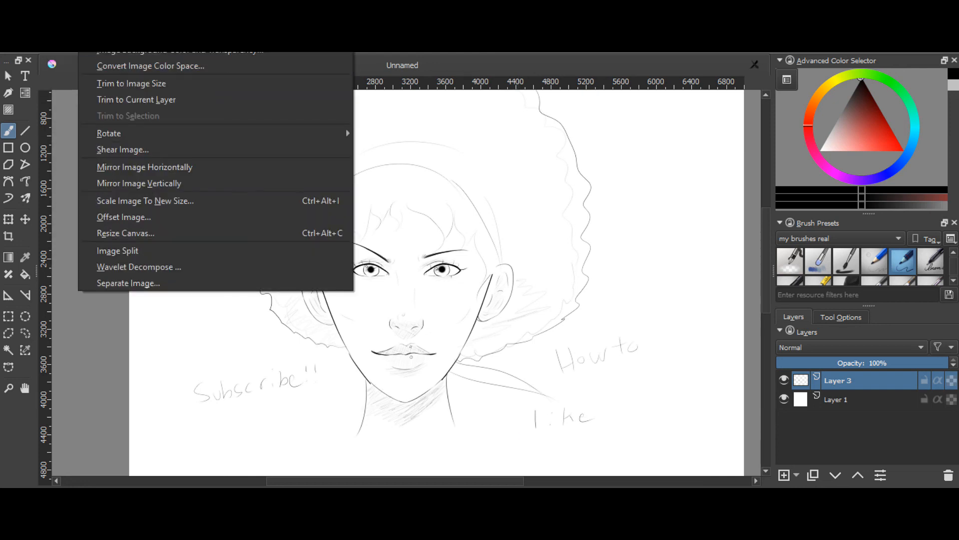
key("Right")
key("Right")
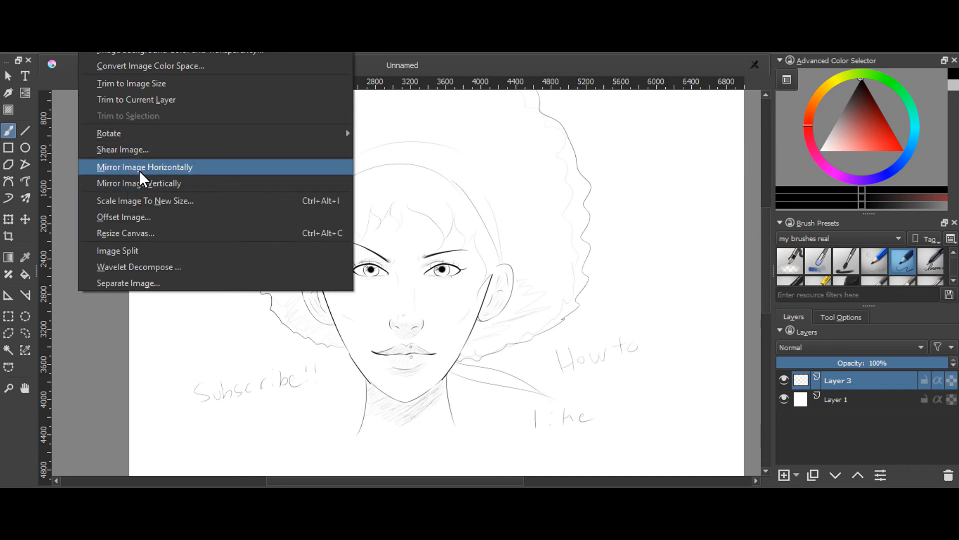
left_click(219, 166)
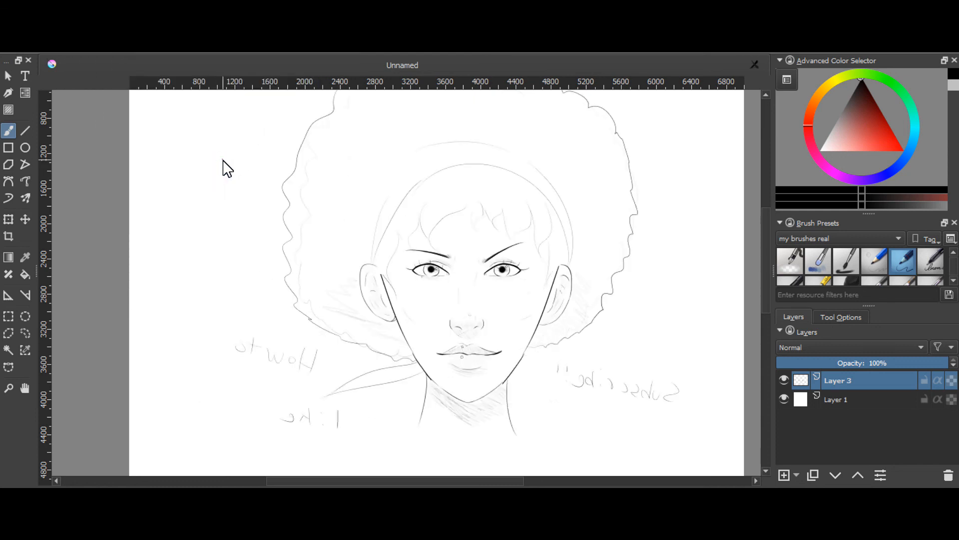
Step: Examine the mirrored portrait as a whole, comparing the hair outline on both sides of the head
left_click(584, 348)
key("ctrl+minus")
key("ctrl+minus")
key("ctrl+minus")
key("ctrl+plus")
key("ctrl+plus")
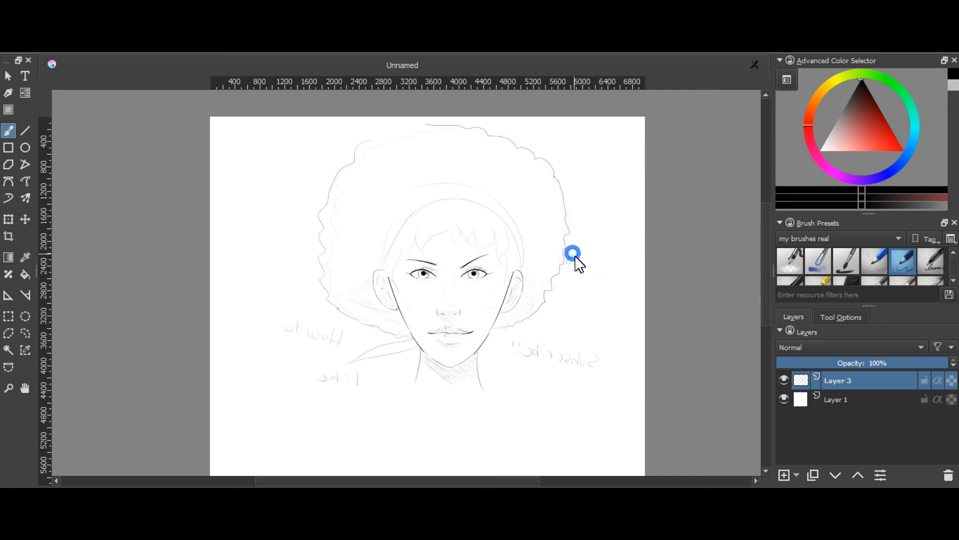
left_click_drag(577, 248, 572, 268)
mouse_move(300, 215)
left_mouse_down()
mouse_move(284, 262)
mouse_move(300, 206)
mouse_move(284, 263)
left_mouse_up()
left_click_drag(767, 322, 768, 327)
key("plus")
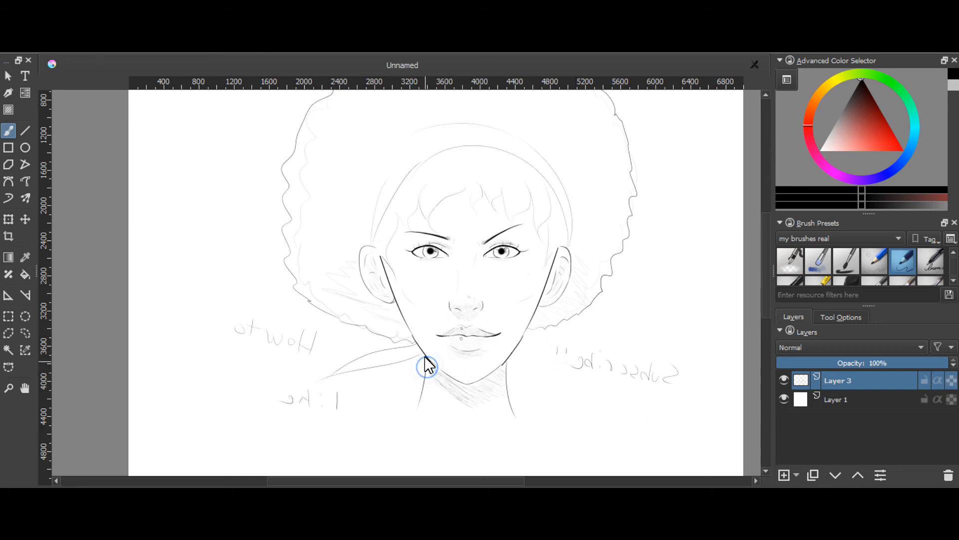
Step: Sketch the left-hand shoulder line and the collarbone at the base of the neck, undoing the unsatisfactory strokes
left_click(368, 394)
left_click_drag(339, 411, 407, 408)
key("ctrl+z")
key("ctrl+z")
mouse_move(342, 405)
left_mouse_down()
mouse_move(375, 401)
mouse_move(462, 422)
left_mouse_up()
key("ctrl+z")
key("ctrl+z")
Step: Sketch the right-hand shoulder line and the small notch between the collarbones, undoing the rejected strokes
mouse_move(540, 428)
left_mouse_down()
mouse_move(520, 428)
mouse_move(563, 424)
mouse_move(595, 443)
mouse_move(566, 417)
mouse_move(601, 429)
left_mouse_up()
key("ctrl+z")
key("ctrl+z")
mouse_move(492, 428)
left_mouse_down()
mouse_move(468, 438)
mouse_move(475, 428)
mouse_move(489, 443)
left_mouse_up()
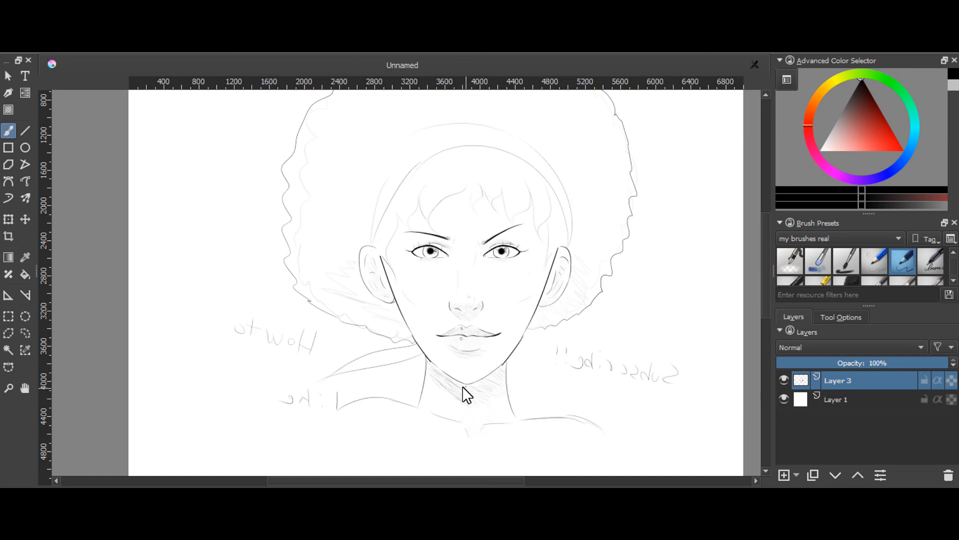
Step: Add more hatching strokes to the neck shadow beneath the chin
mouse_move(448, 388)
left_mouse_down()
mouse_move(462, 407)
mouse_move(462, 395)
mouse_move(488, 402)
left_mouse_up()
key("ctrl+plus")
key("ctrl+plus")
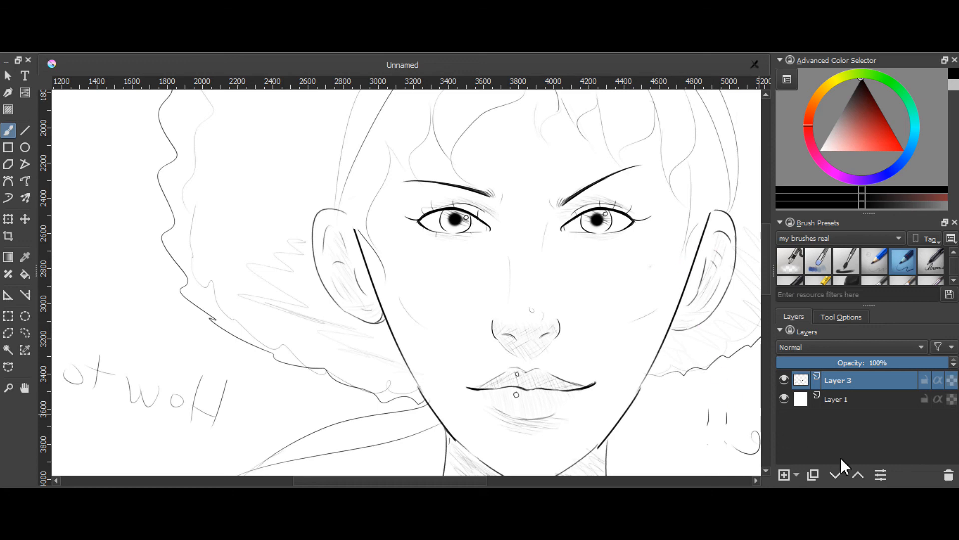
key("ctrl+minus")
key("ctrl+minus")
key("ctrl+minus")
key("ctrl+plus")
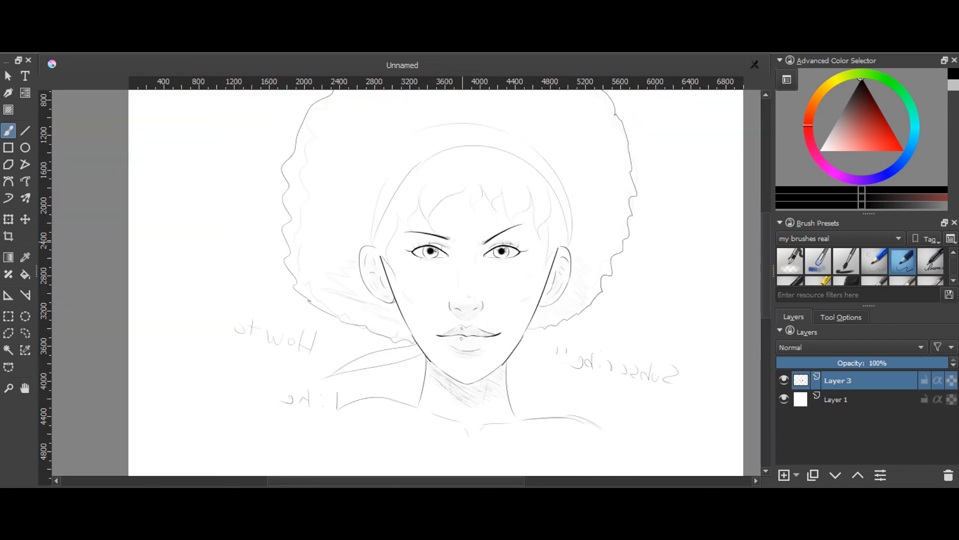
Step: Show the guides and check the nose placement against the horizontal guide, undoing the test strokes
left_click(62, 54)
left_click(62, 186)
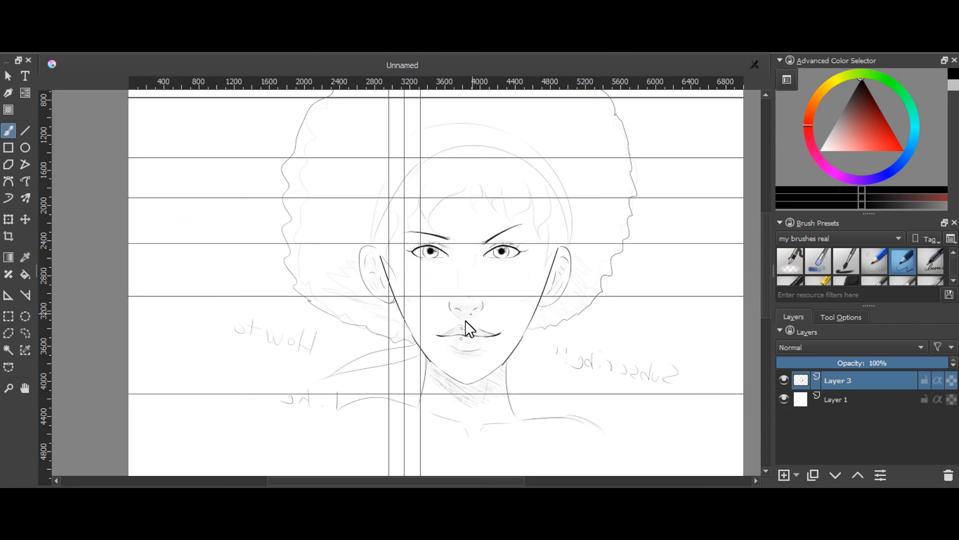
mouse_move(452, 302)
left_mouse_down()
mouse_move(464, 315)
mouse_move(444, 317)
mouse_move(522, 304)
left_mouse_up()
key("ctrl+z")
key("ctrl+z")
left_click_drag(431, 302, 527, 305)
key("minus")
key("plus")
key("plus")
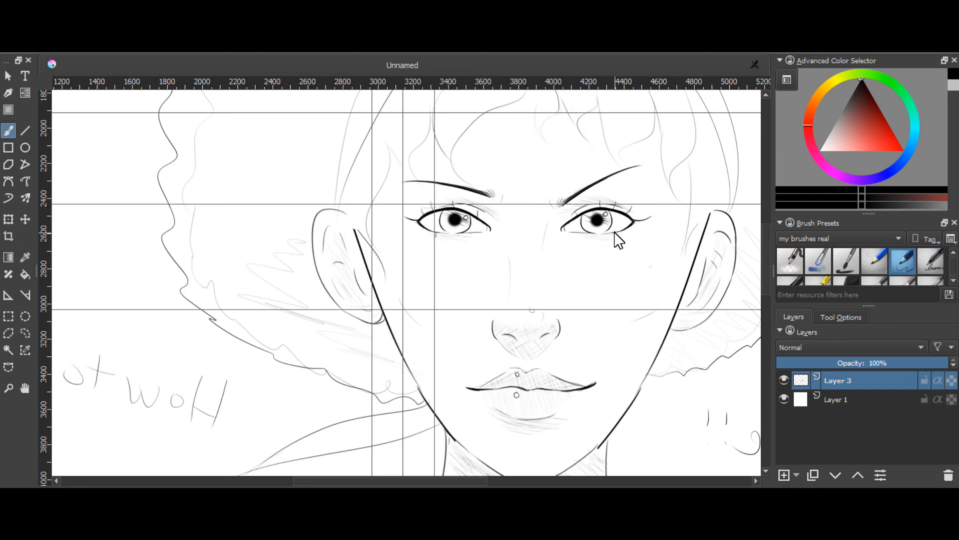
Step: Check the eye placement against the guides, and hide the guides again
left_click(617, 216)
key("minus")
key("minus")
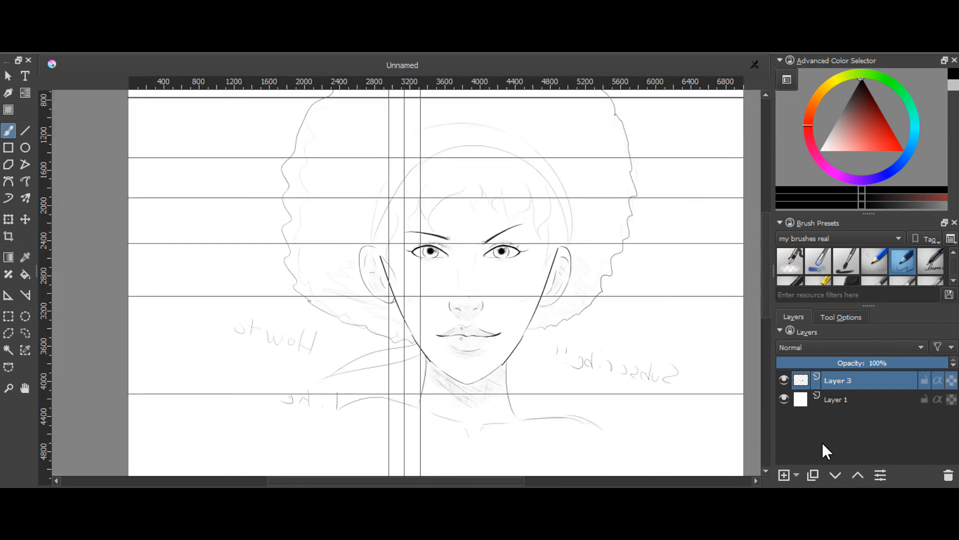
left_click(63, 49)
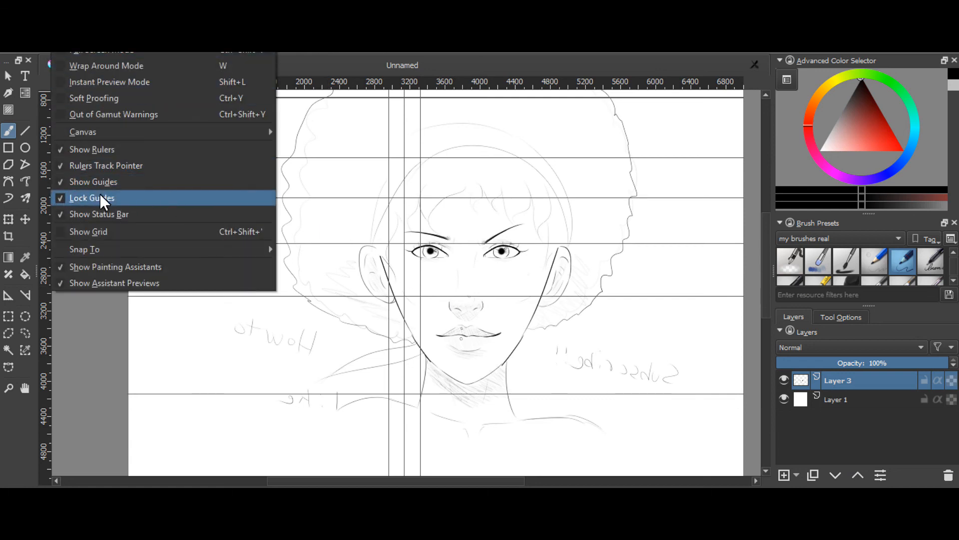
left_click(58, 181)
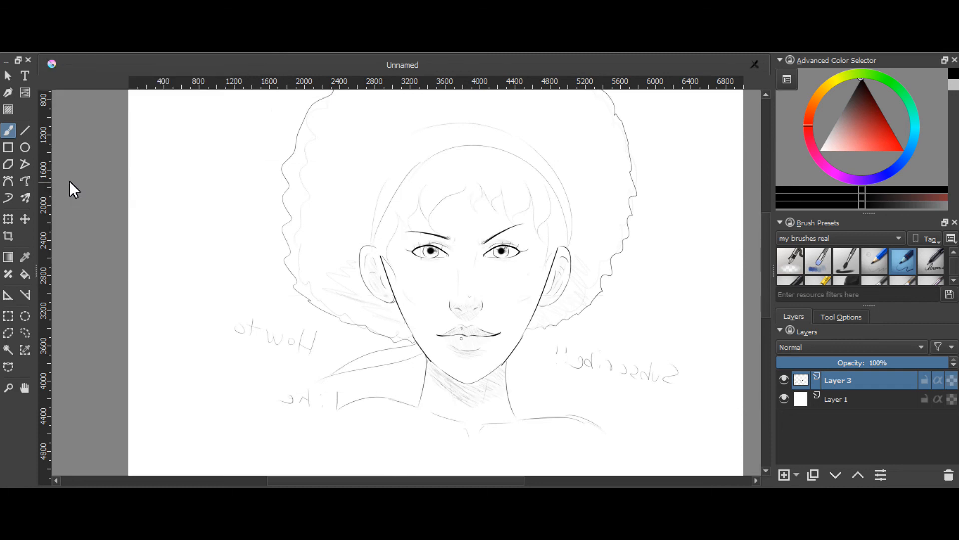